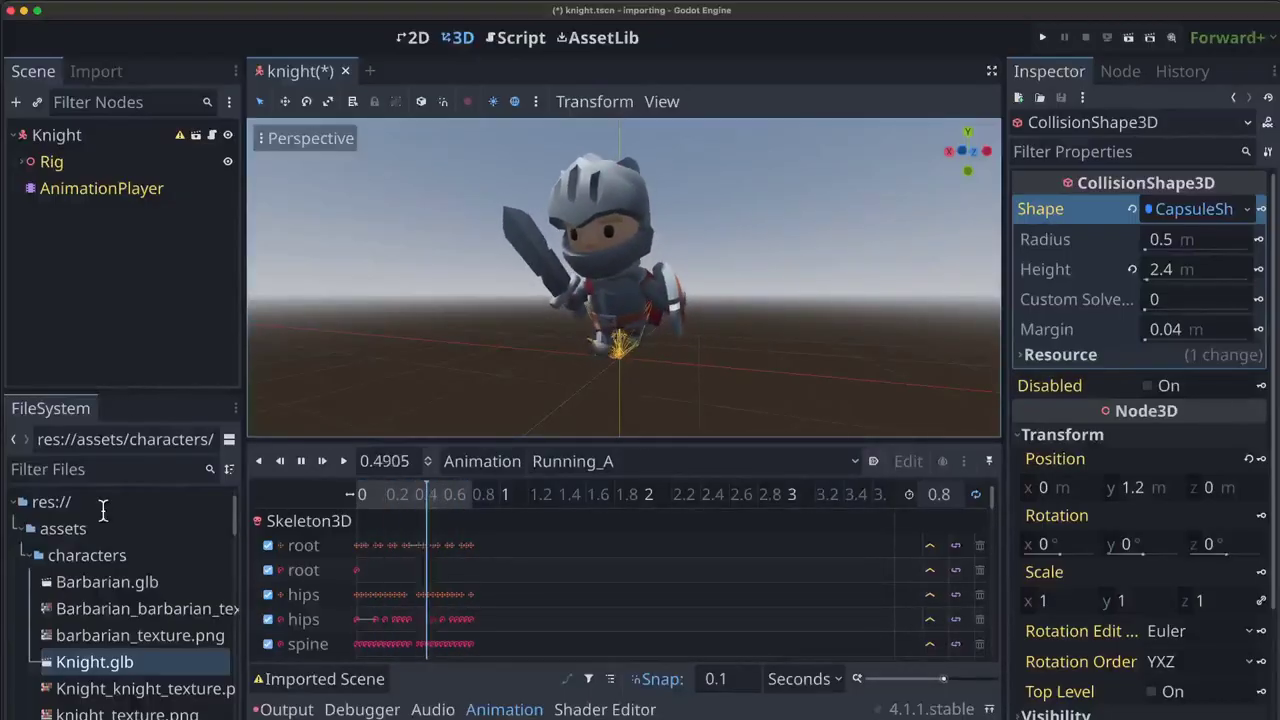
Step: Open the Animation dropdown to list the knight's imported animations
mouse_move(138, 596)
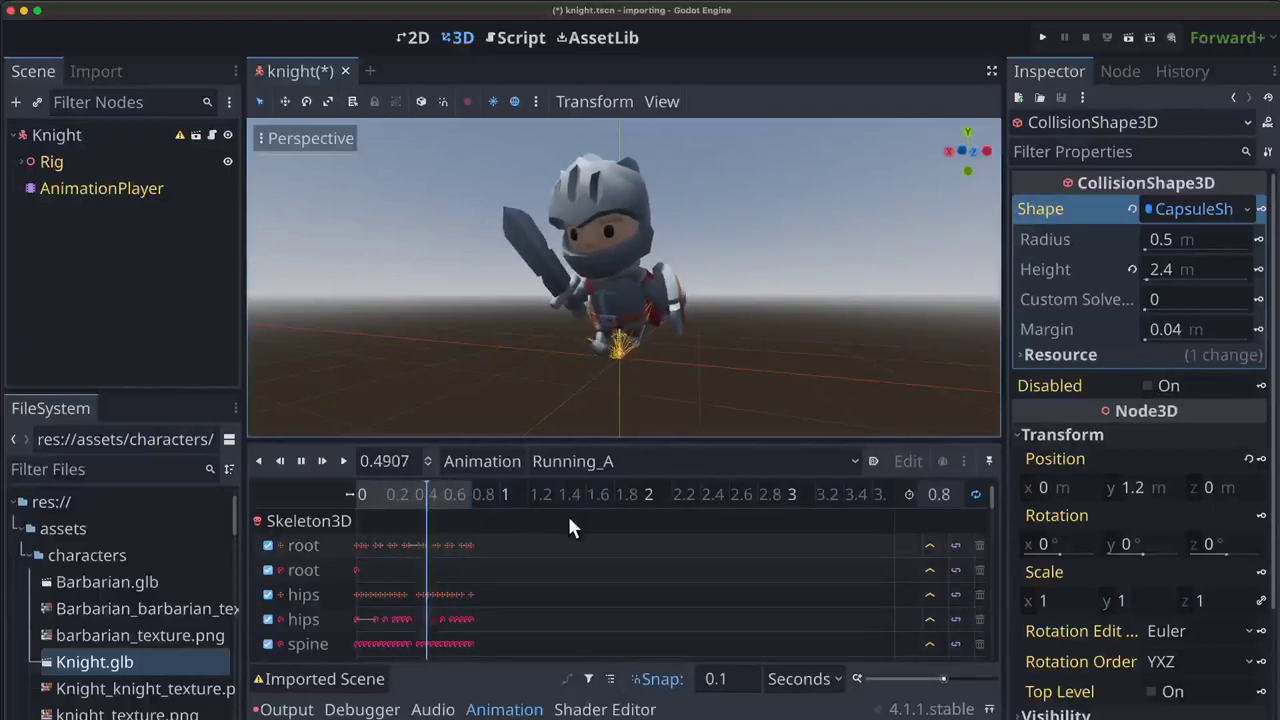
click(642, 461)
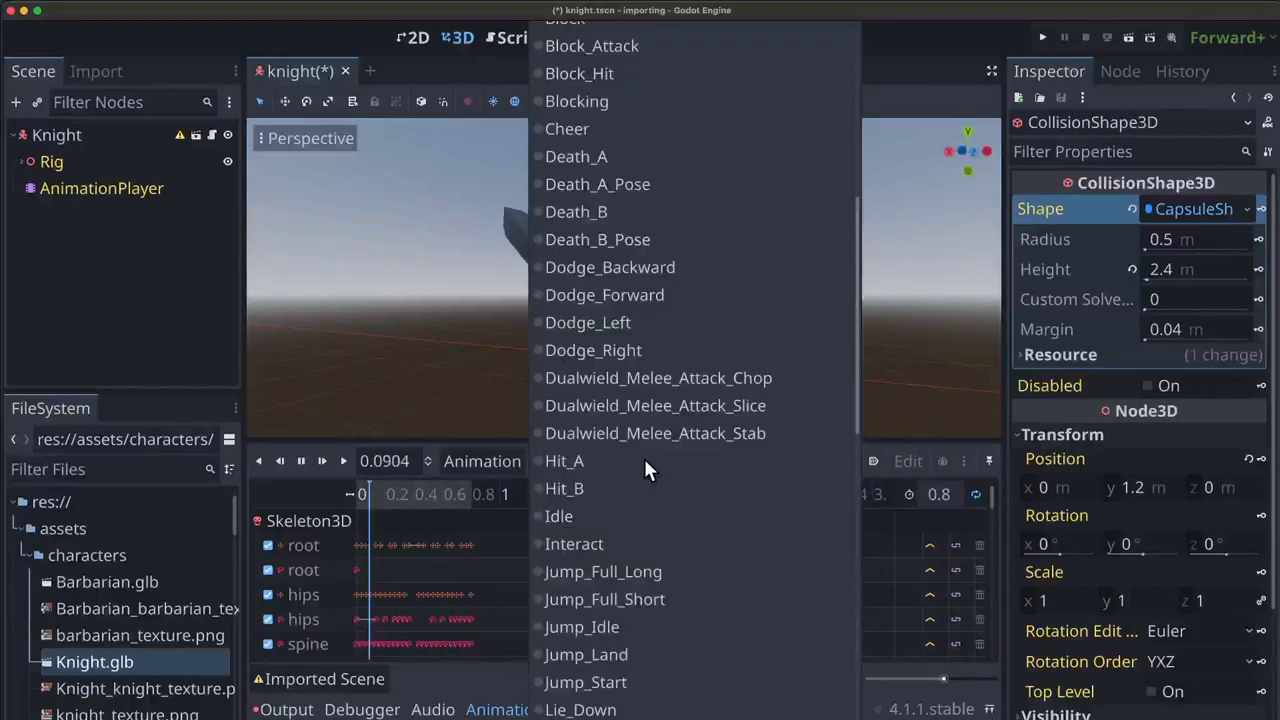
scroll(658, 520, down, 8)
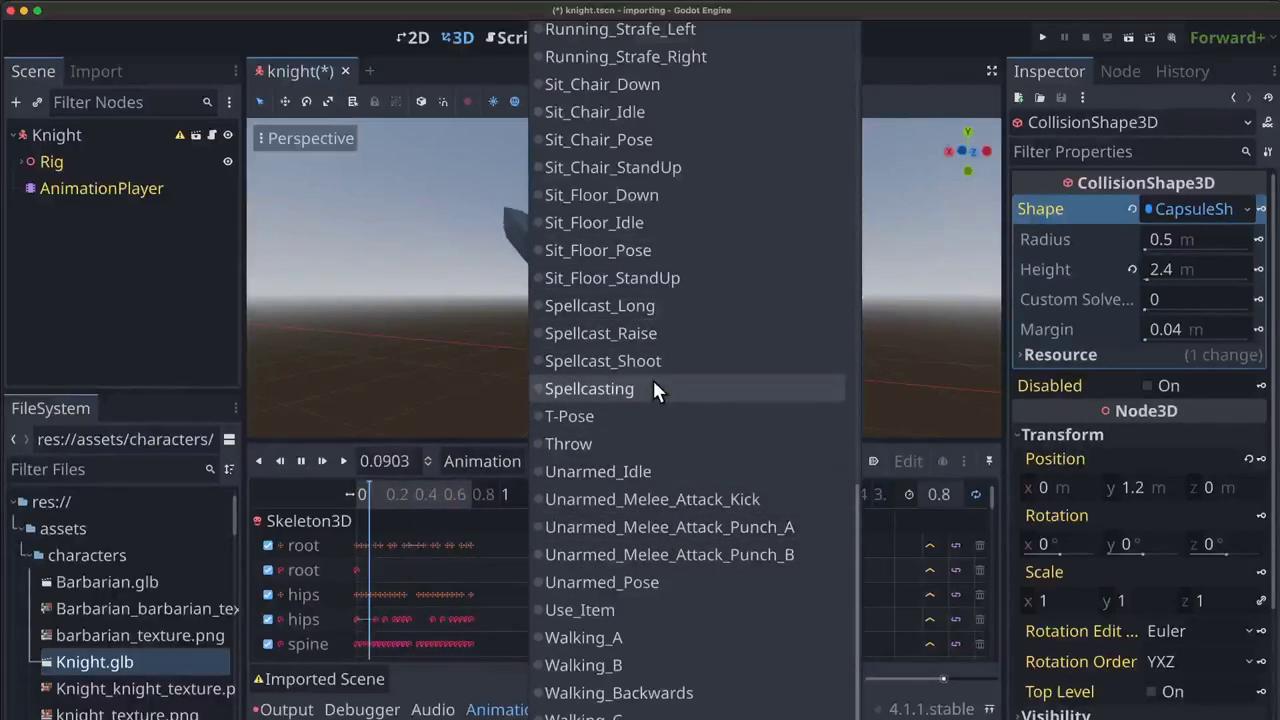
scroll(652, 382, up, 10)
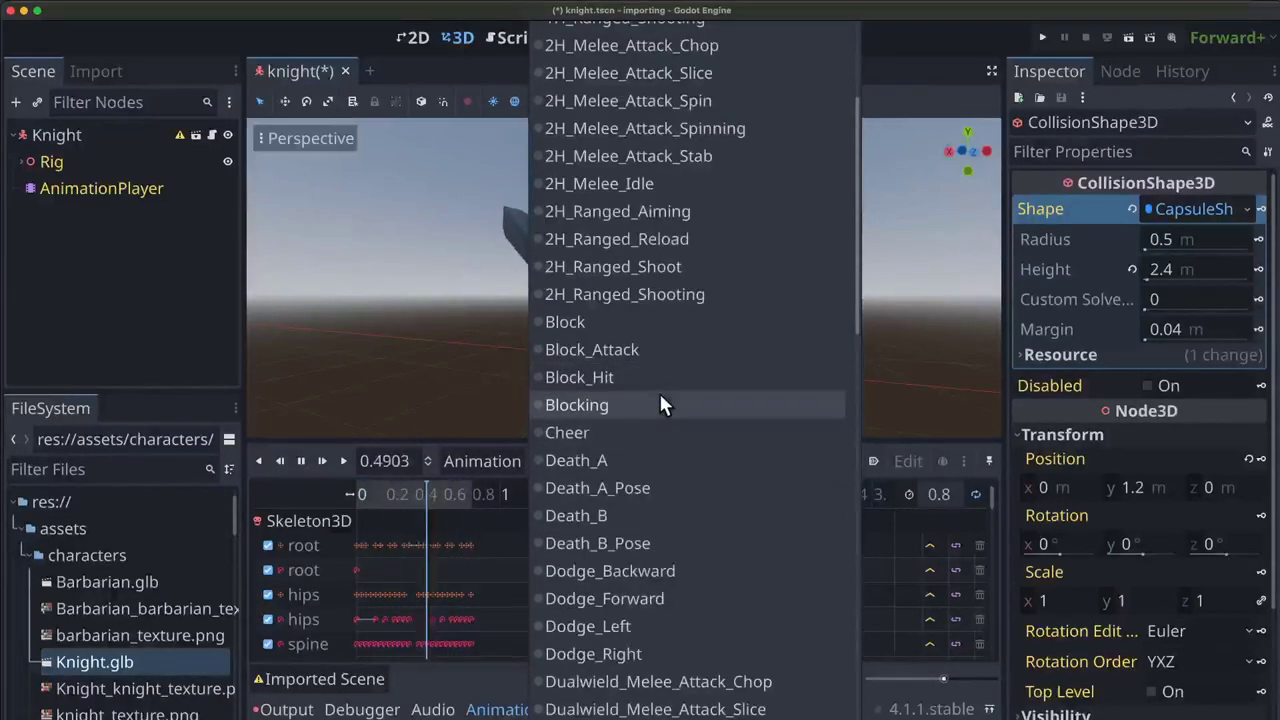
scroll(658, 390, up, 3)
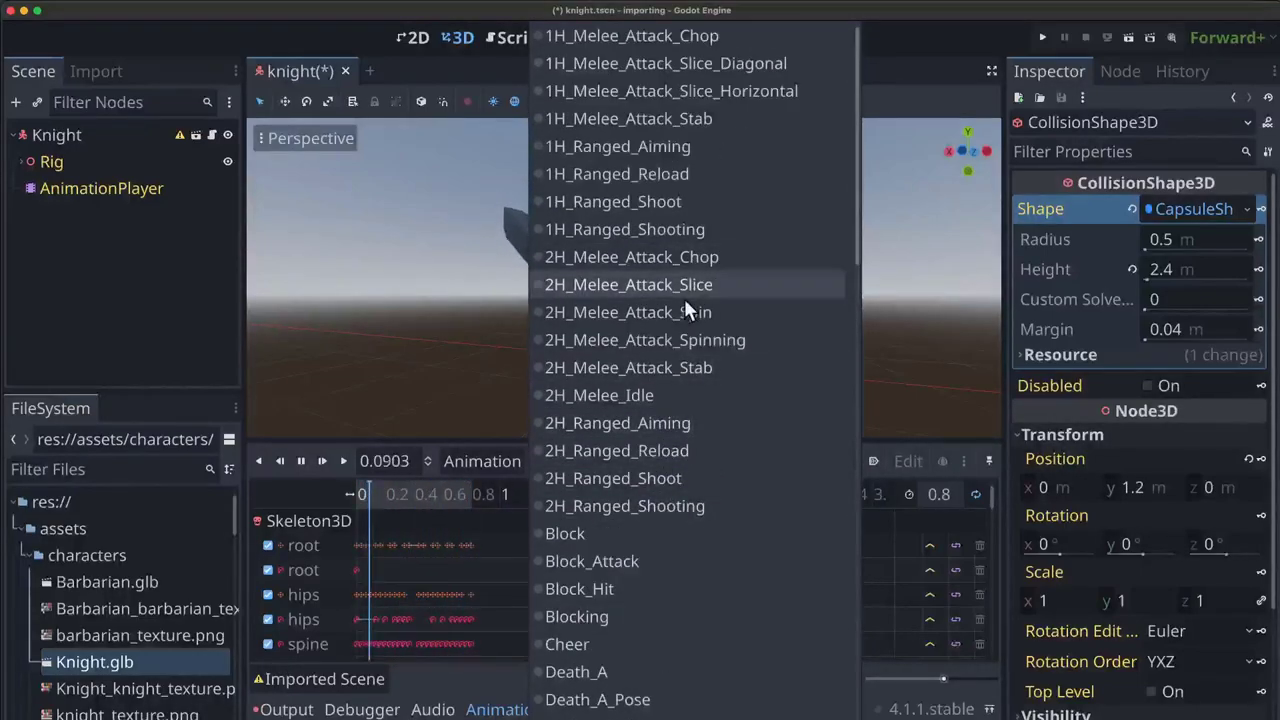
scroll(628, 392, down, 3)
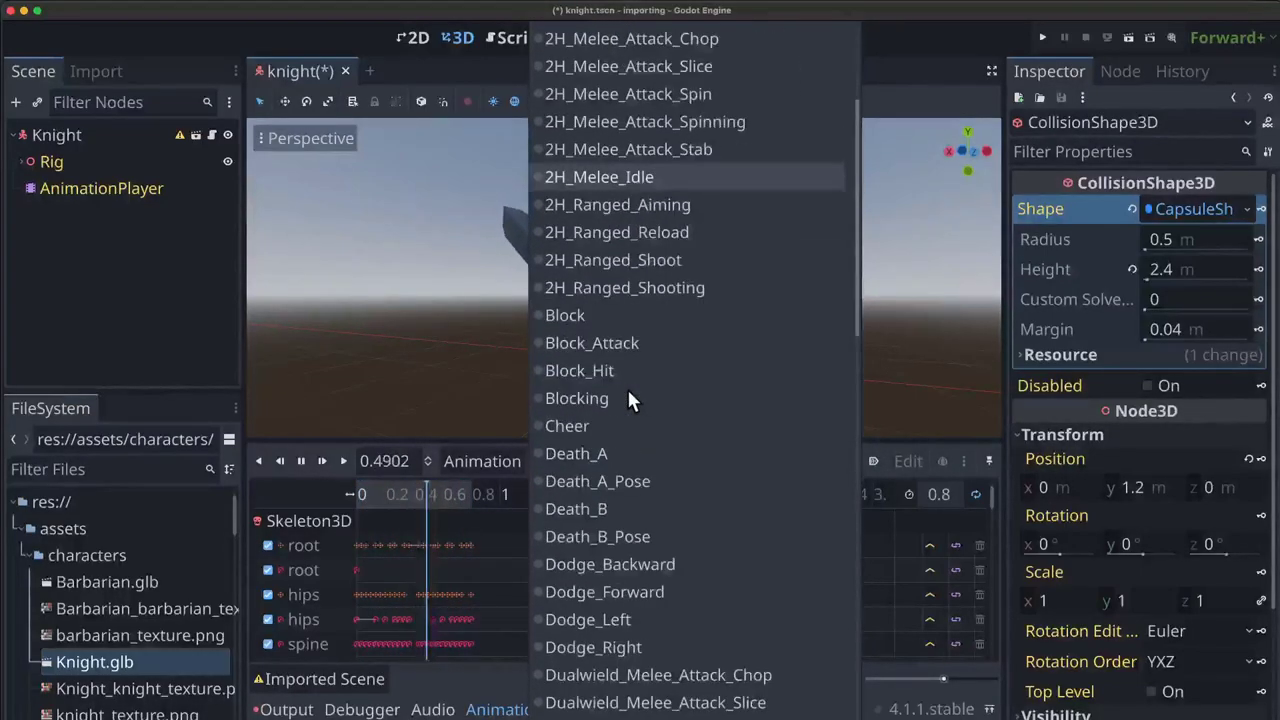
scroll(629, 392, down, 2)
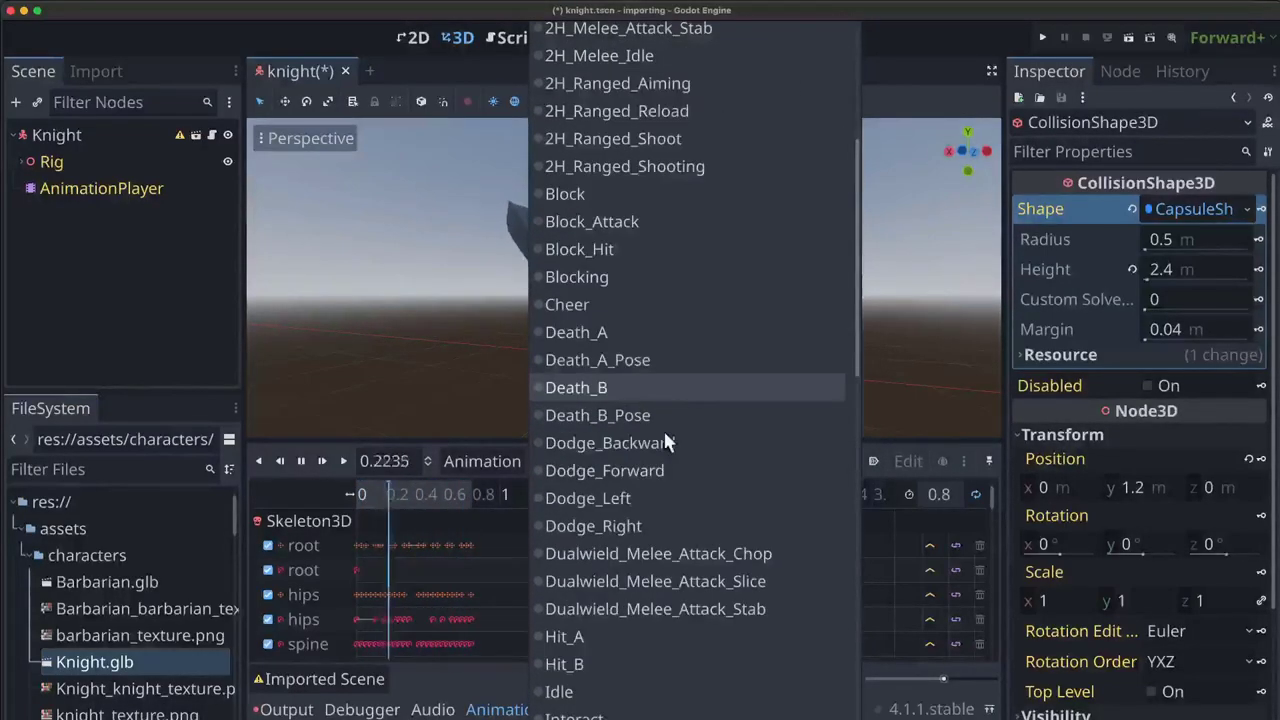
click(443, 340)
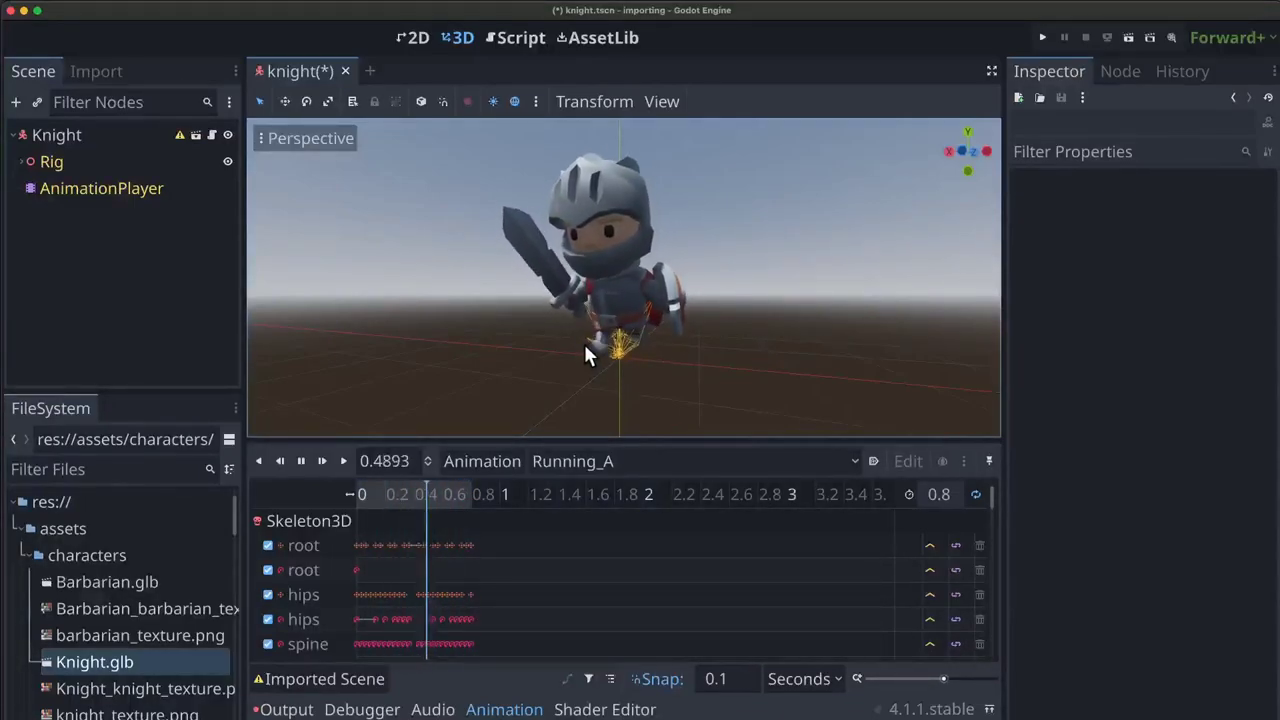
click(678, 462)
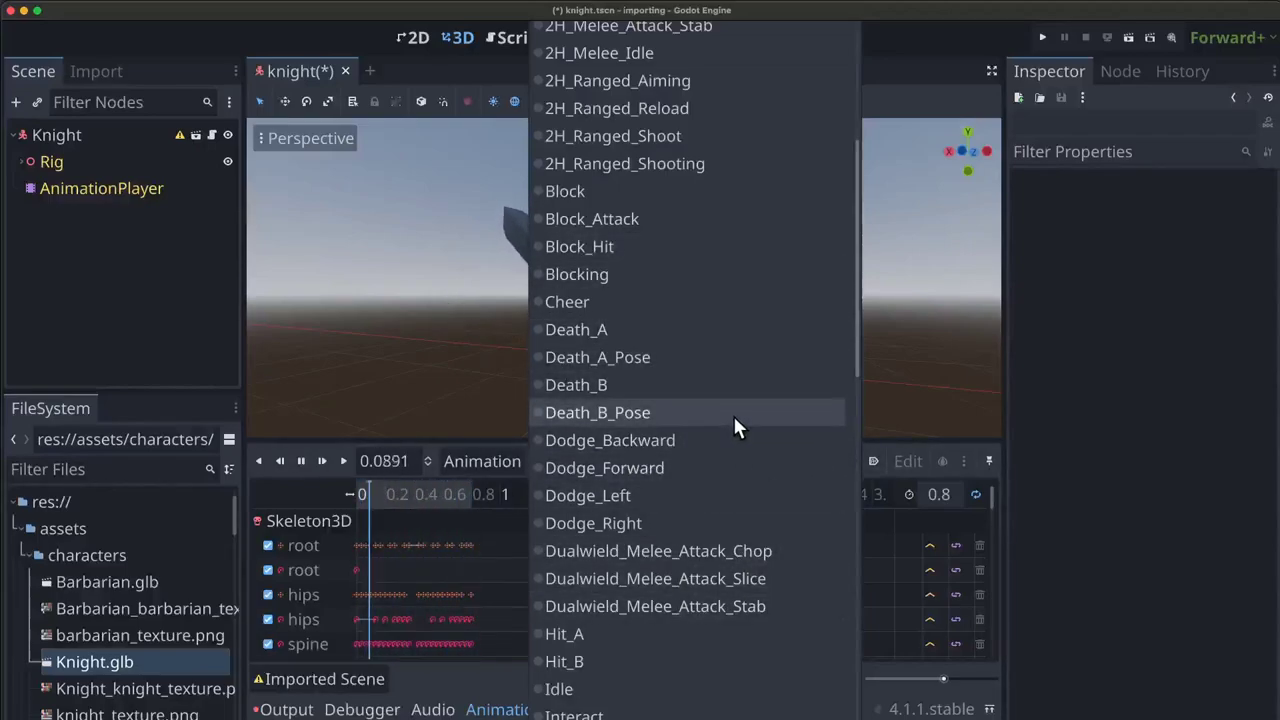
key(Down)
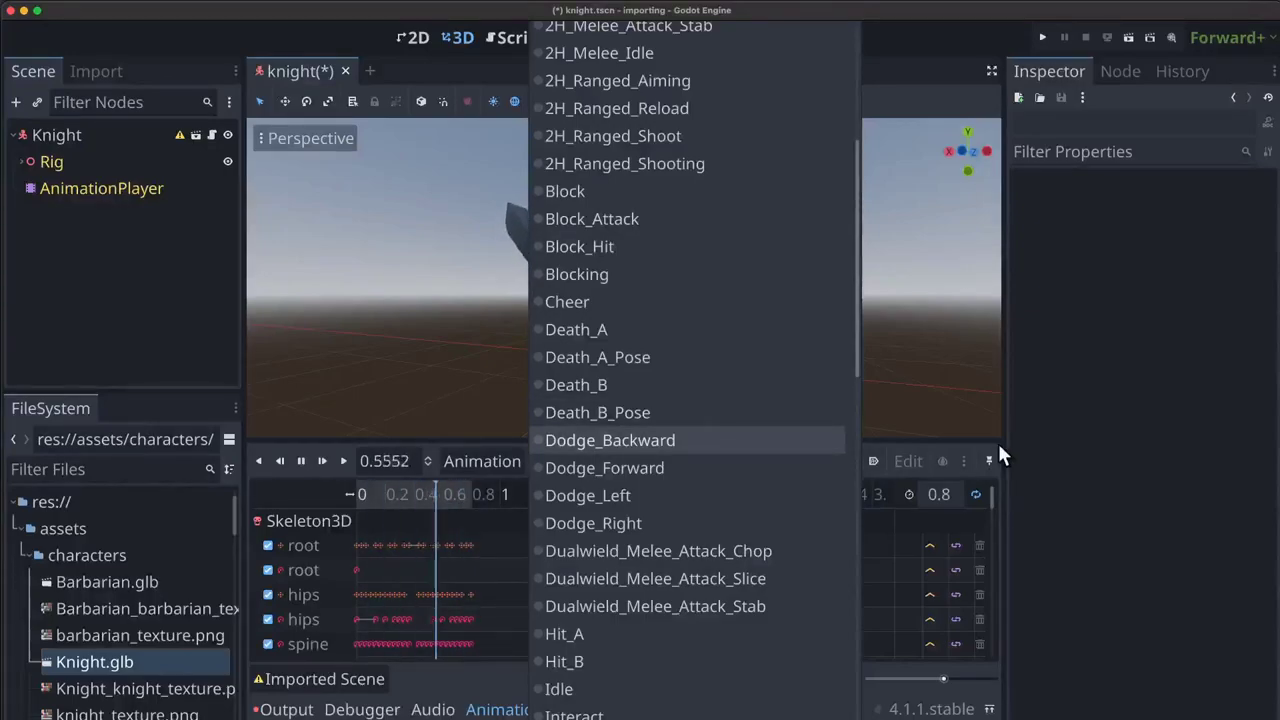
click(469, 310)
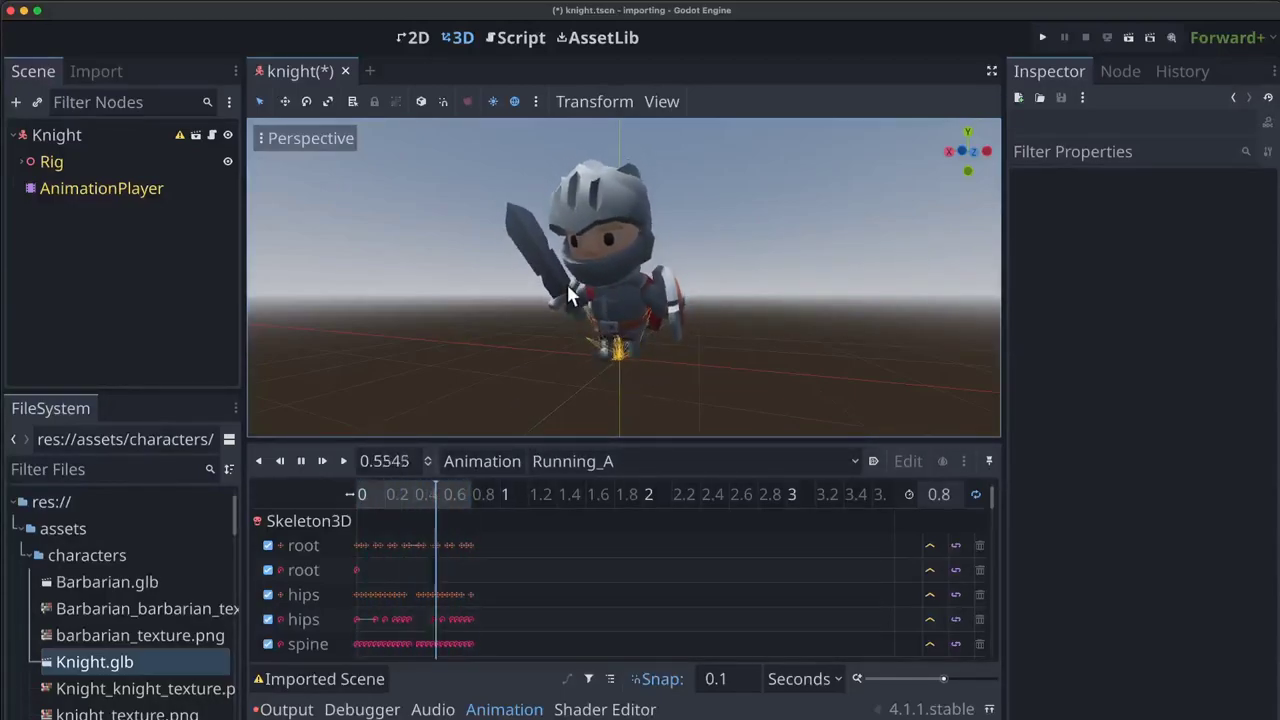
click(655, 462)
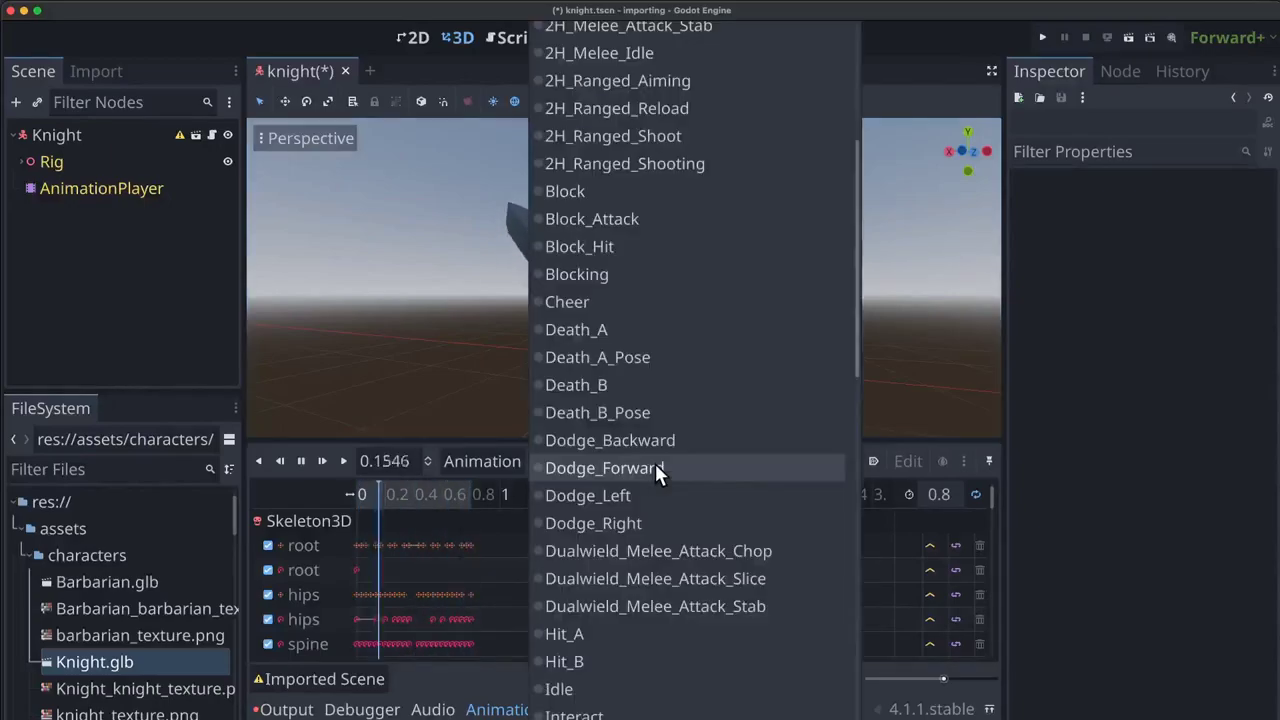
Step: Preview Dodge_Forward, then switch to Idle and play it from the start
click(655, 467)
click(649, 461)
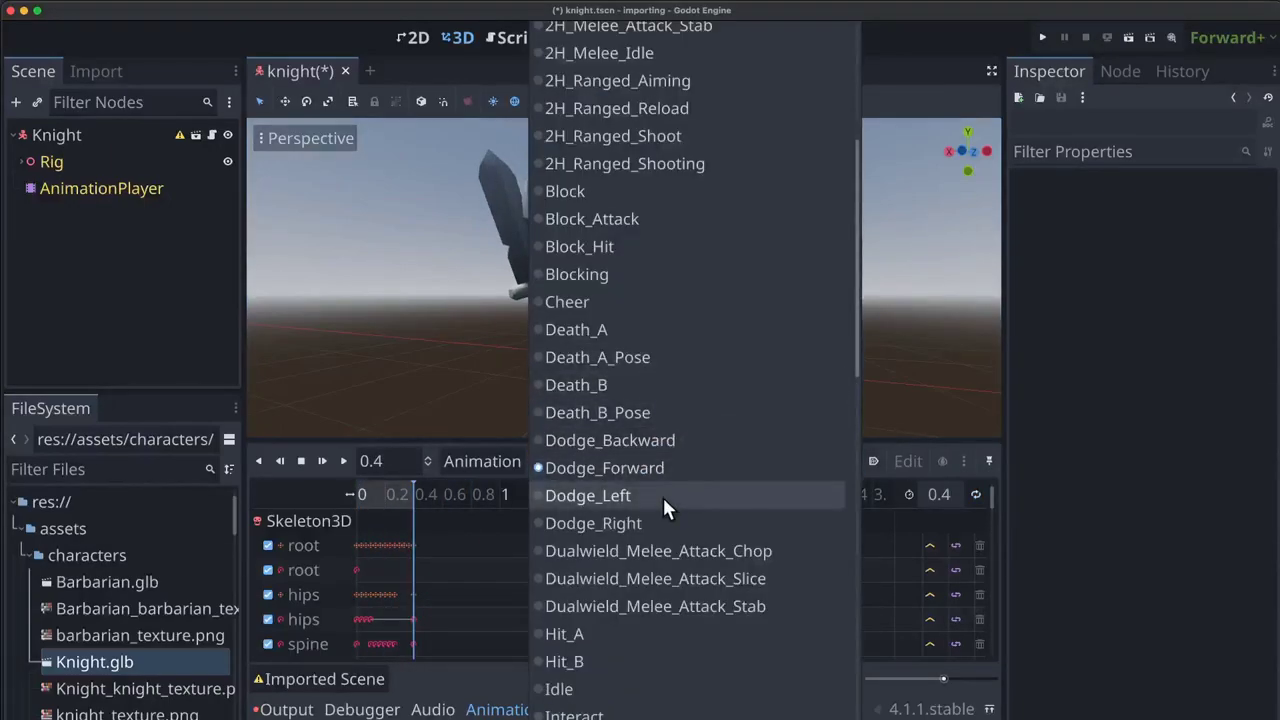
click(640, 689)
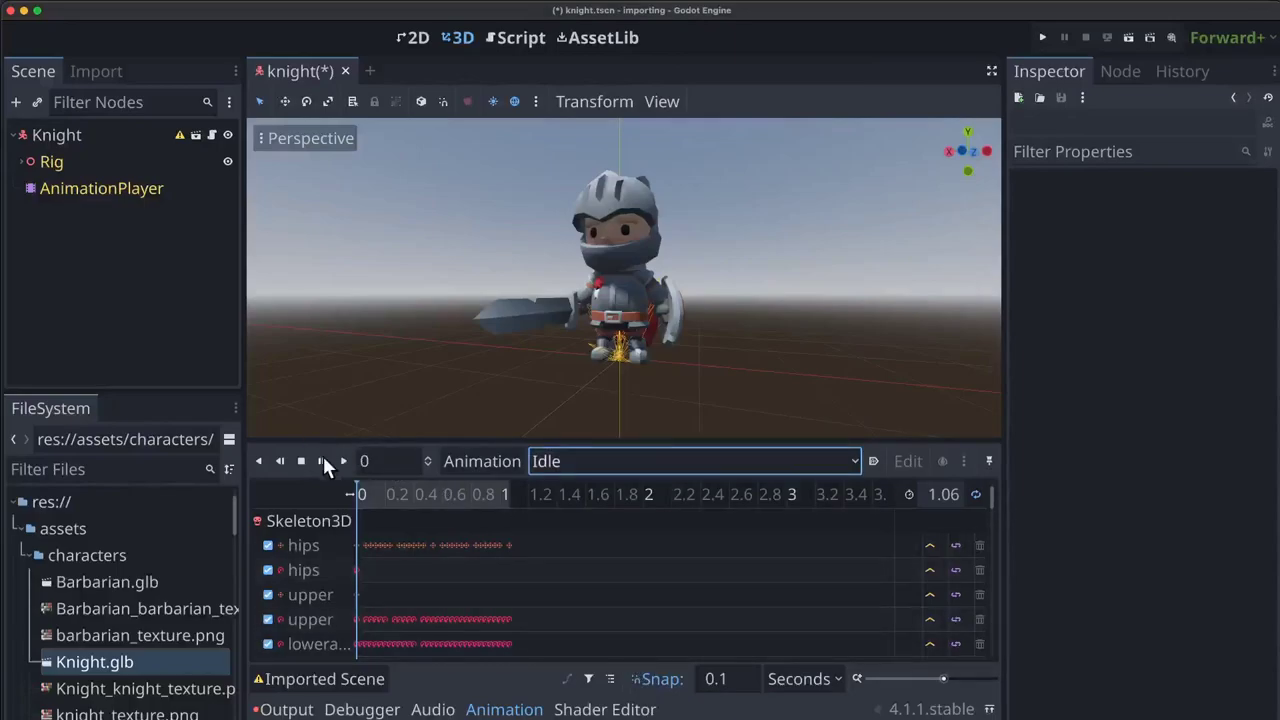
click(323, 460)
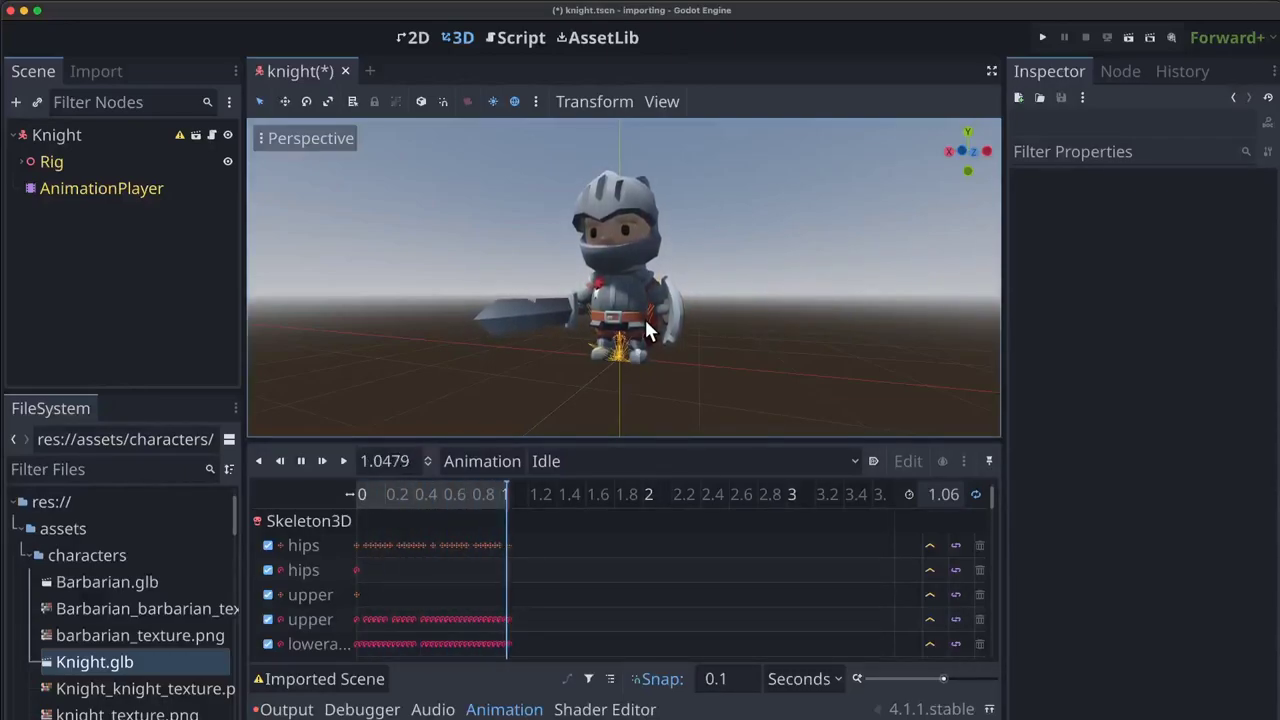
Step: Reselect Running_A in the animation list
click(643, 462)
scroll(666, 533, down, 10)
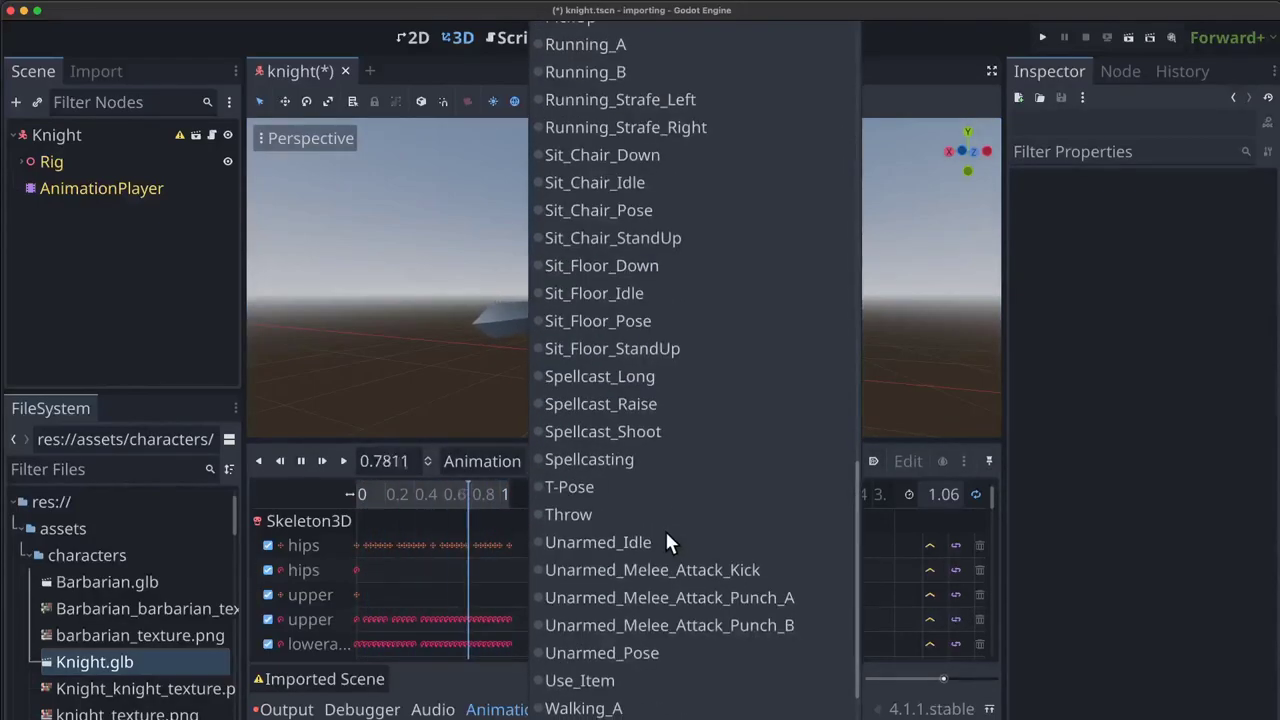
scroll(645, 350, up, 1)
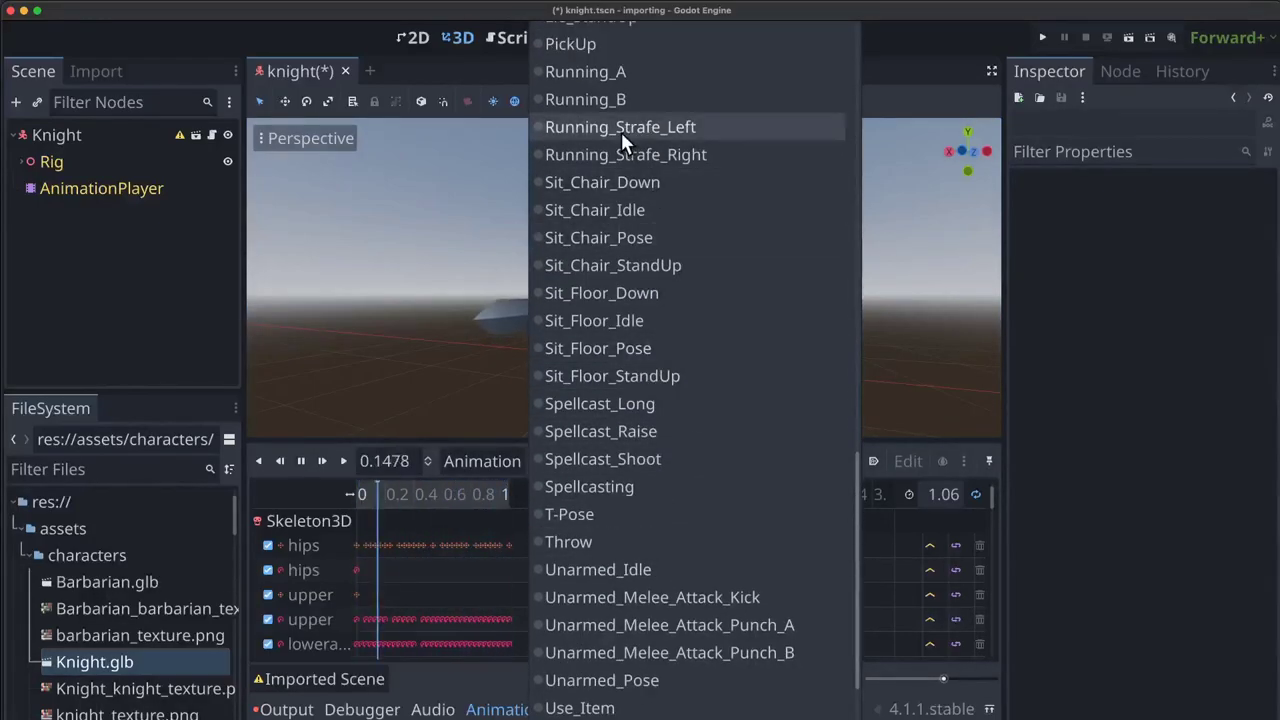
click(594, 71)
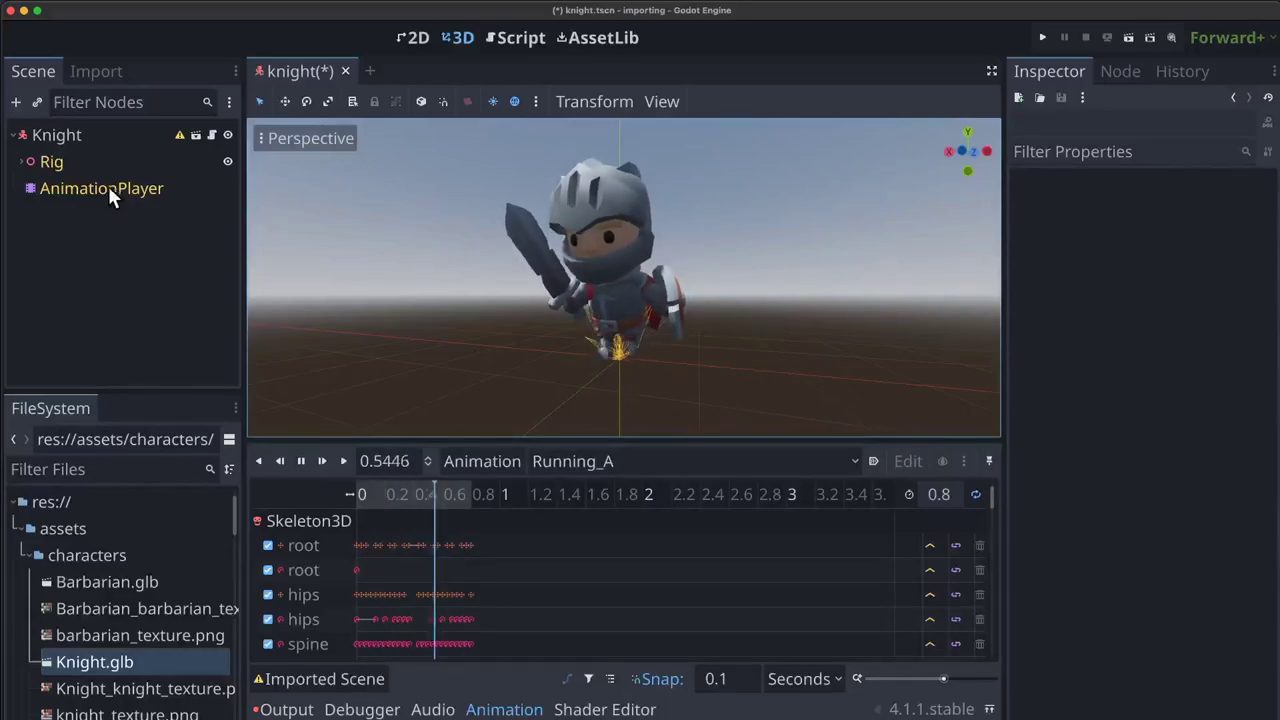
Step: Add an AnimationTree child node under the Knight root, searching 'animtr'
click(75, 135)
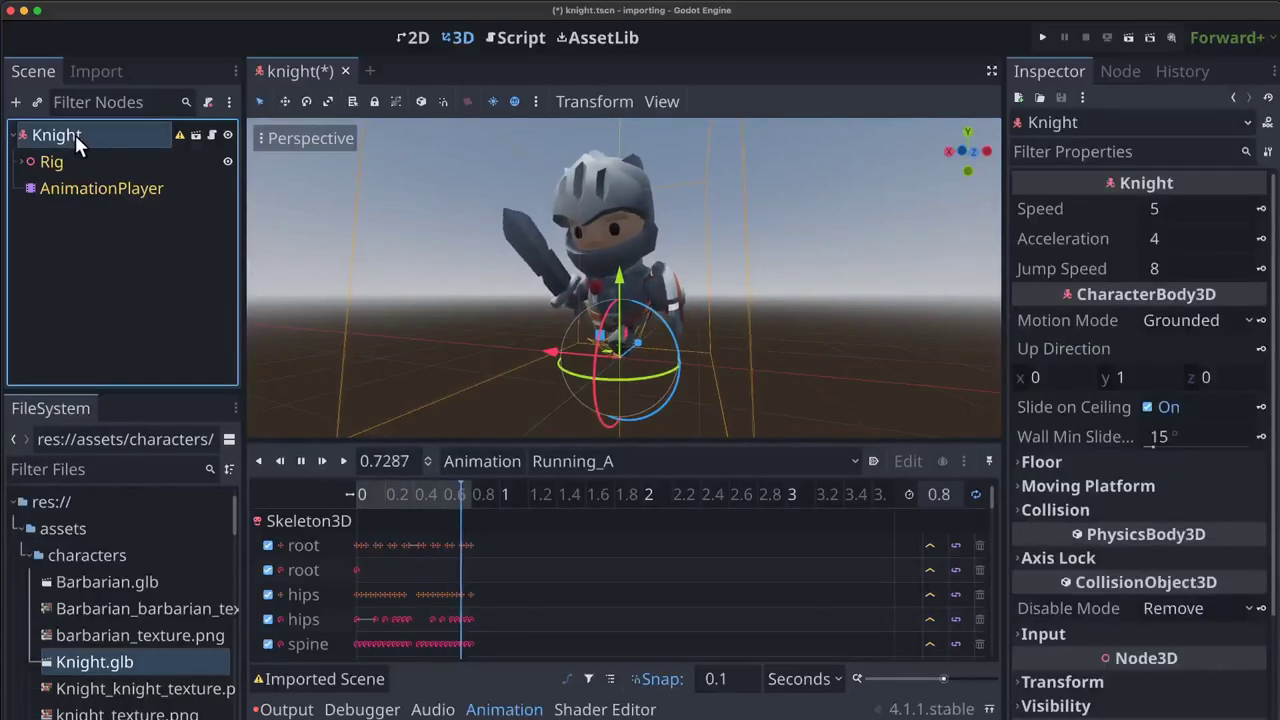
click(16, 102)
text(animtr)
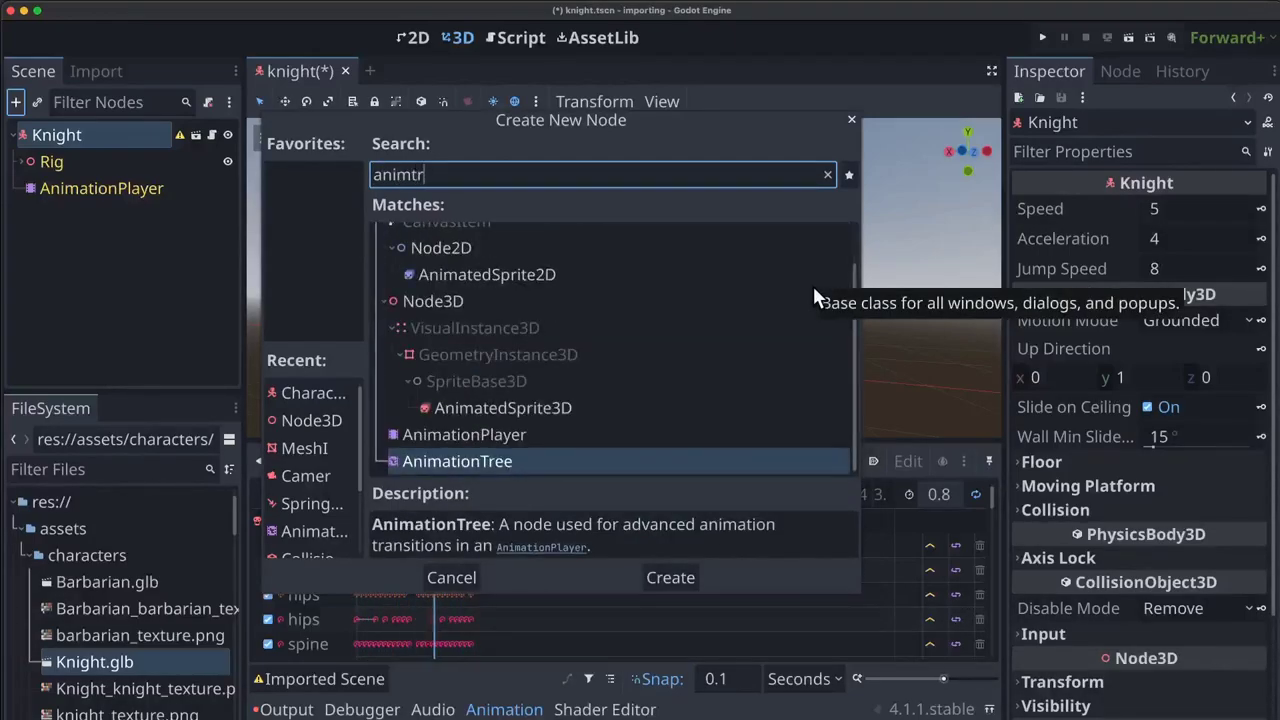
key(Return)
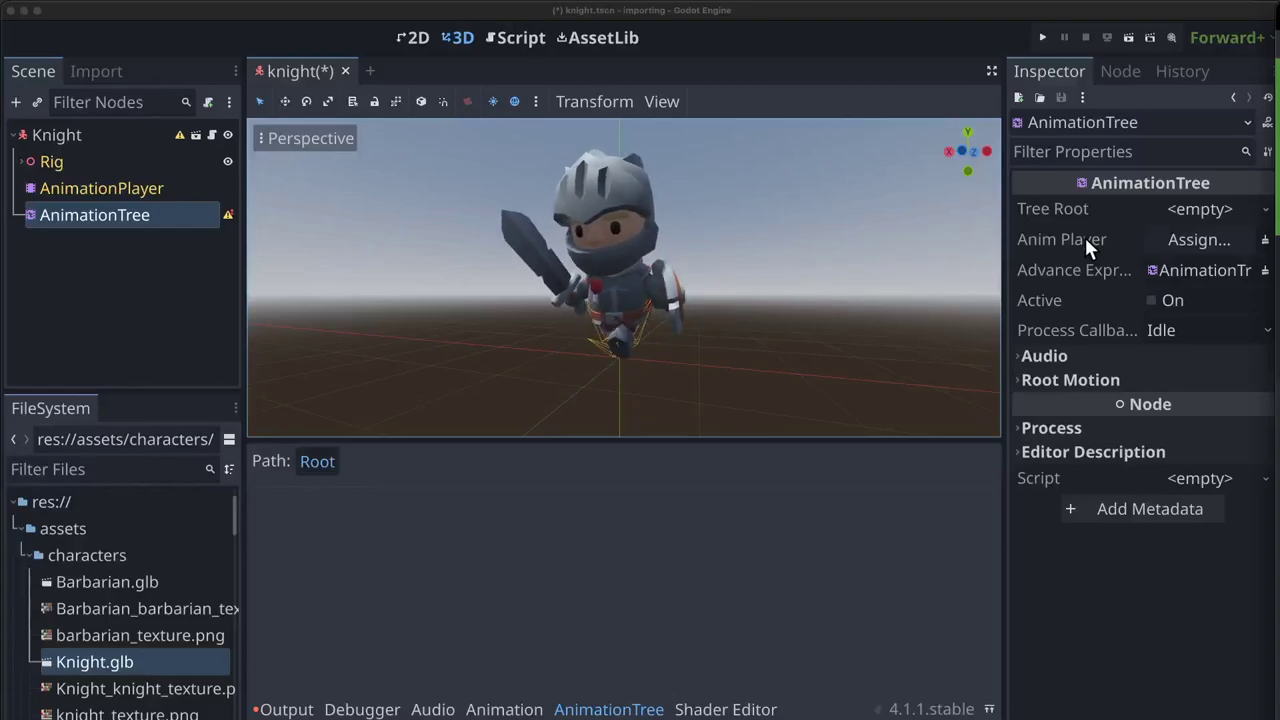
Step: Set the AnimationTree's Anim Player property to the AnimationPlayer
click(1197, 241)
scroll(678, 457, down, 8)
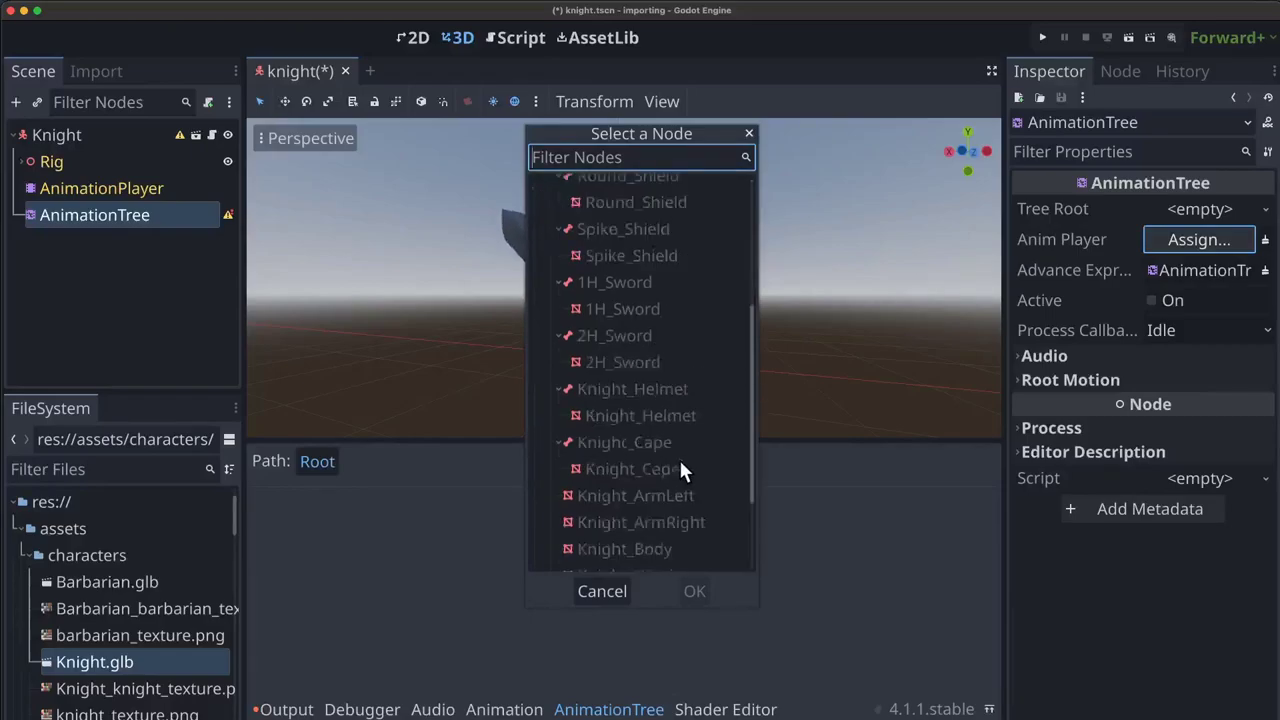
double_click(623, 535)
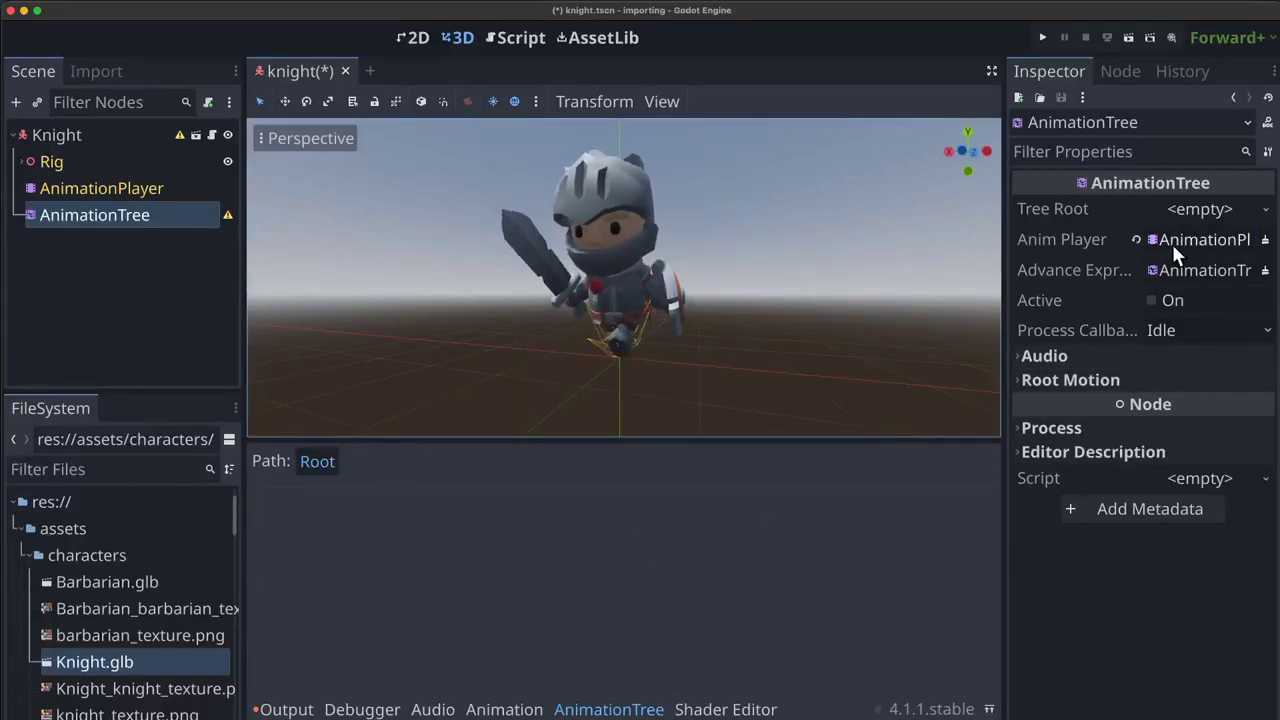
Step: Set Tree Root to a new AnimationNodeStateMachine and enable Active on the AnimationTree
click(1215, 207)
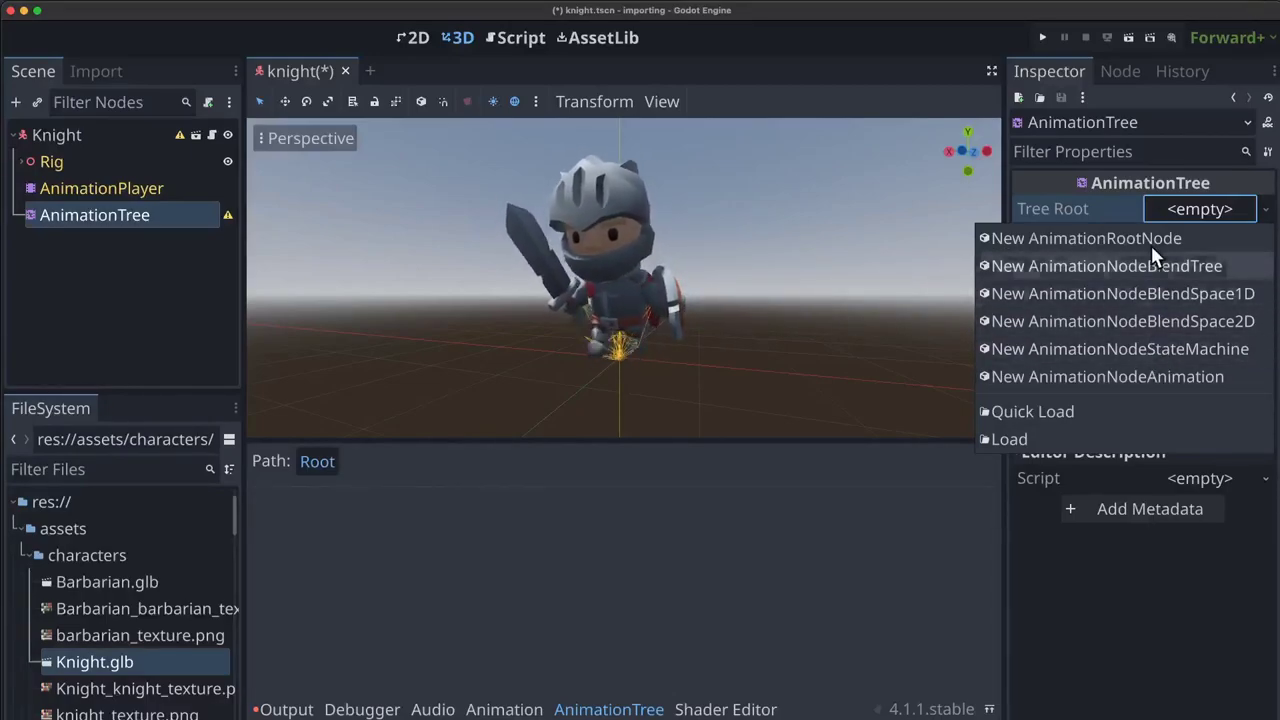
click(1126, 348)
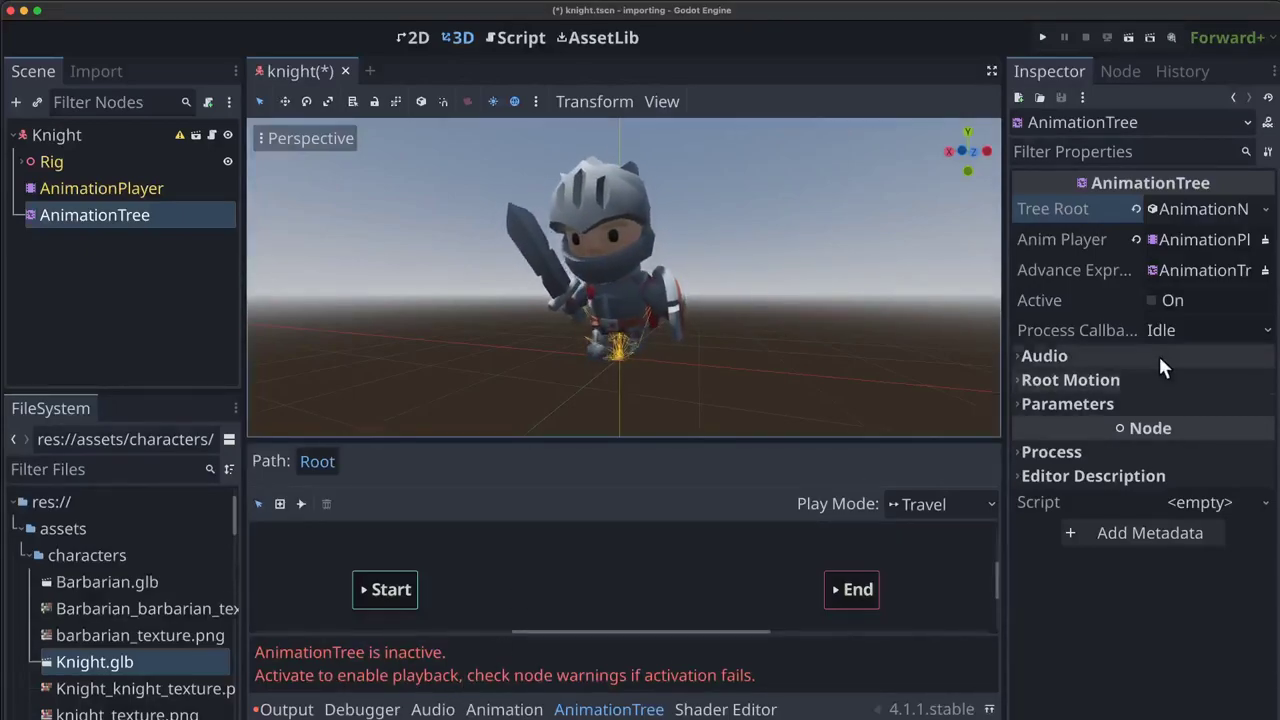
click(1151, 299)
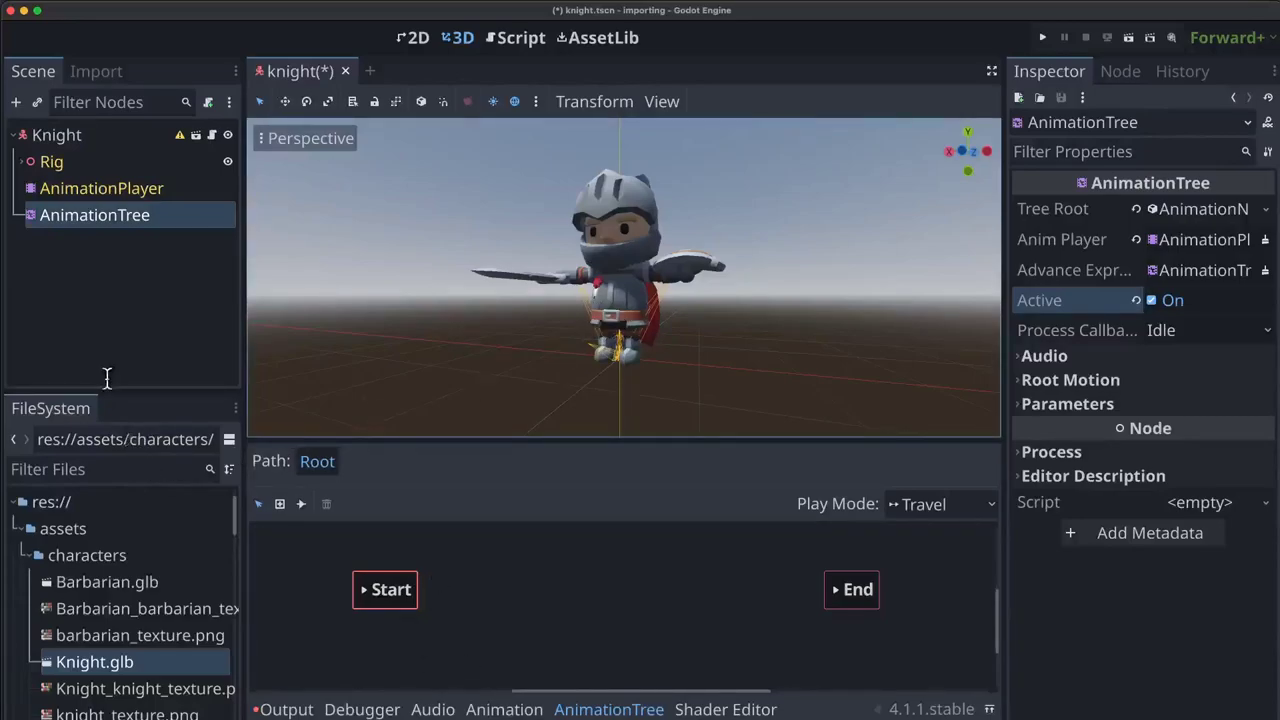
click(92, 188)
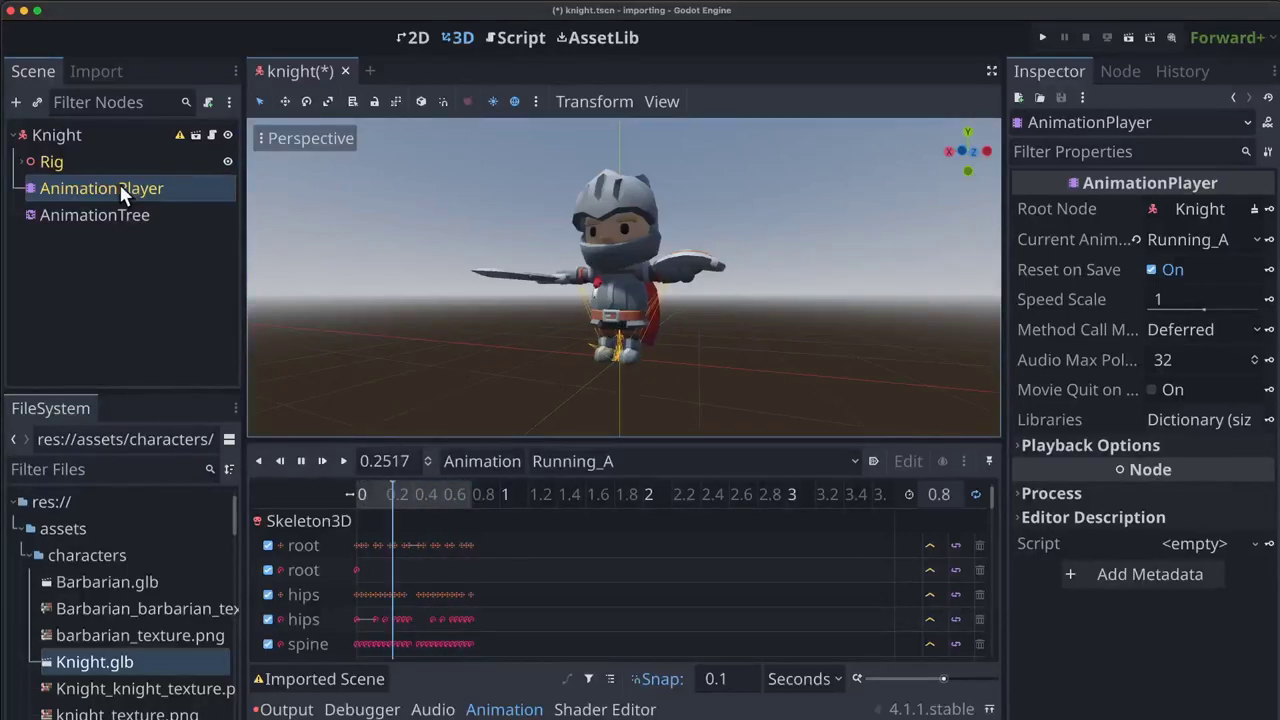
click(95, 215)
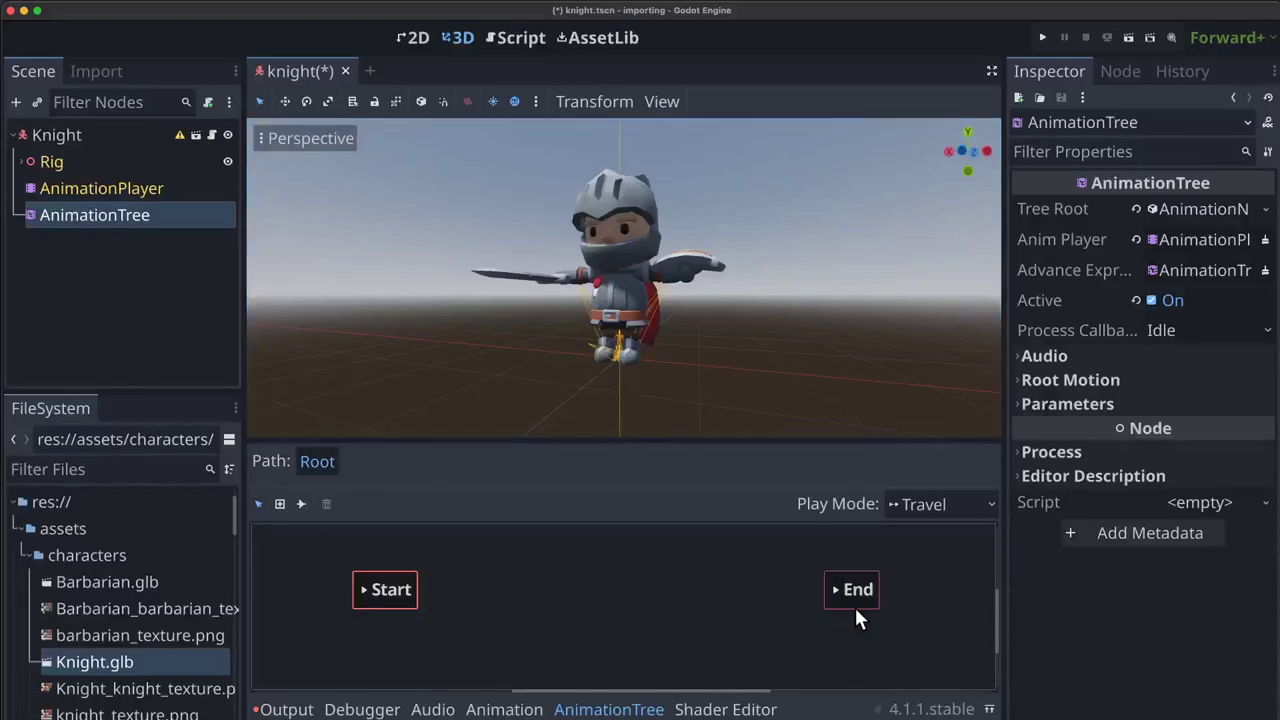
Step: Add an Idle animation state to the state machine graph
right_click(557, 574)
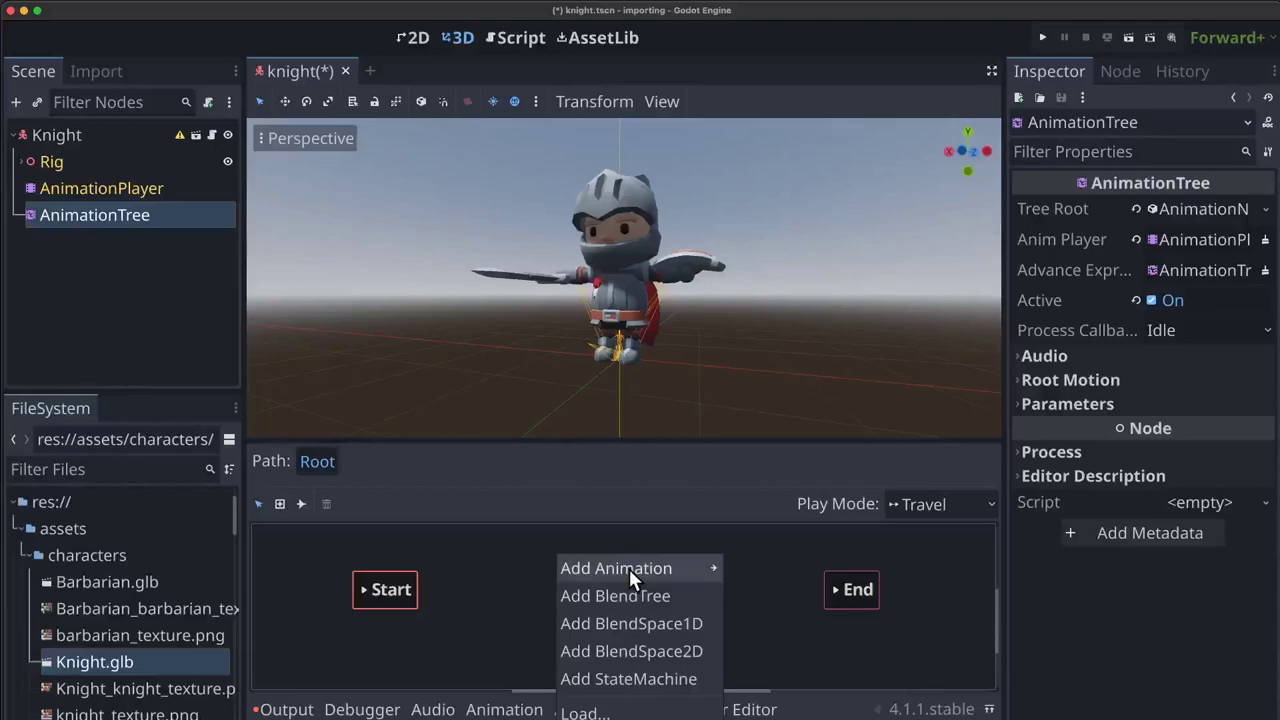
mouse_move(629, 569)
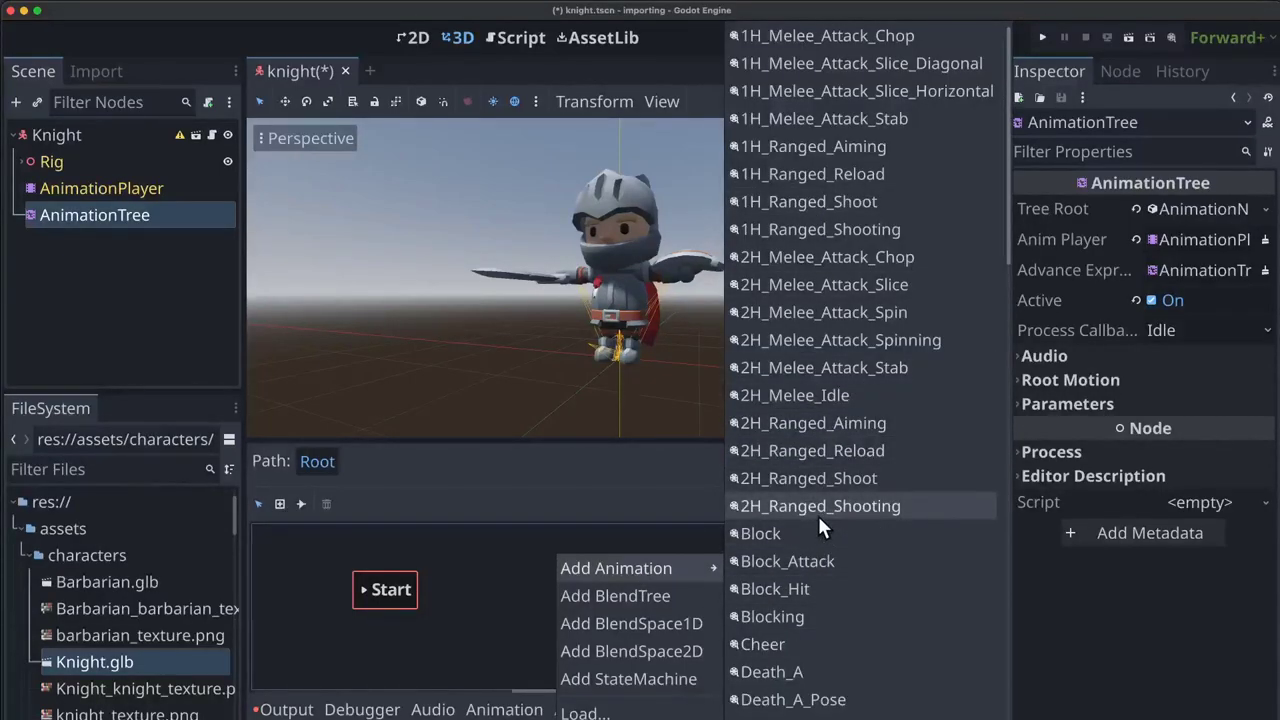
scroll(815, 486, down, 3)
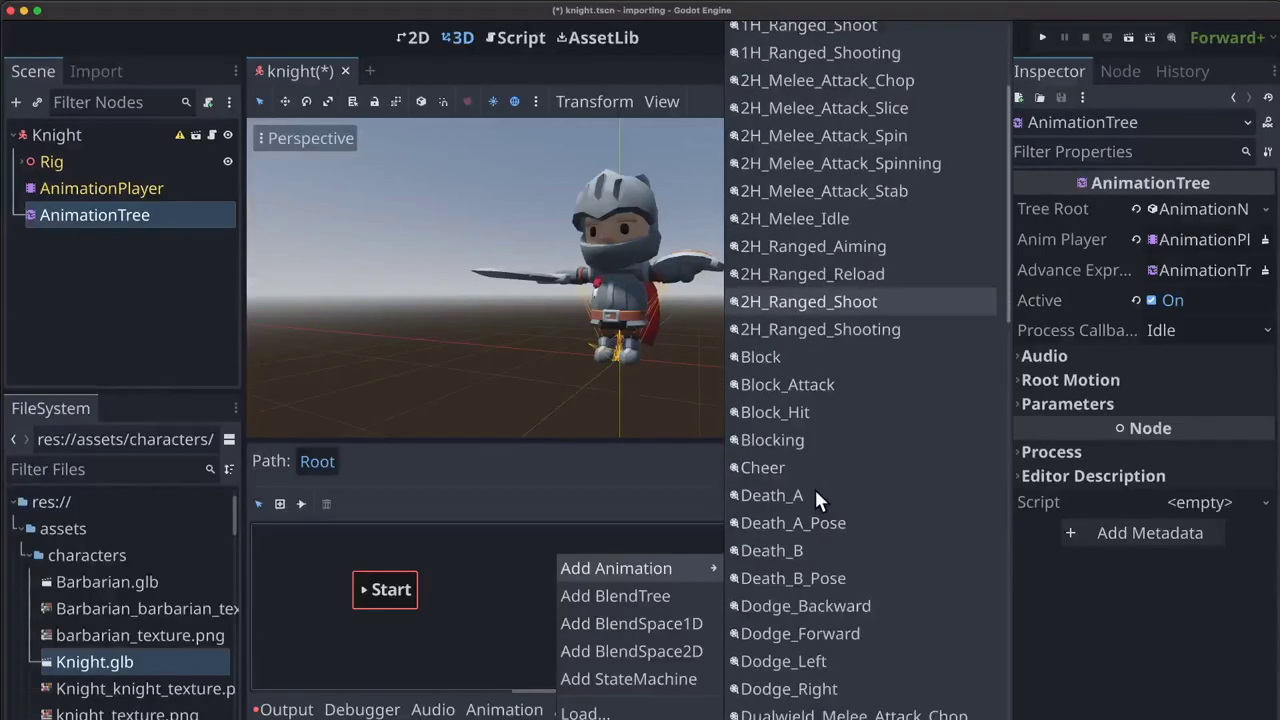
scroll(814, 492, down, 10)
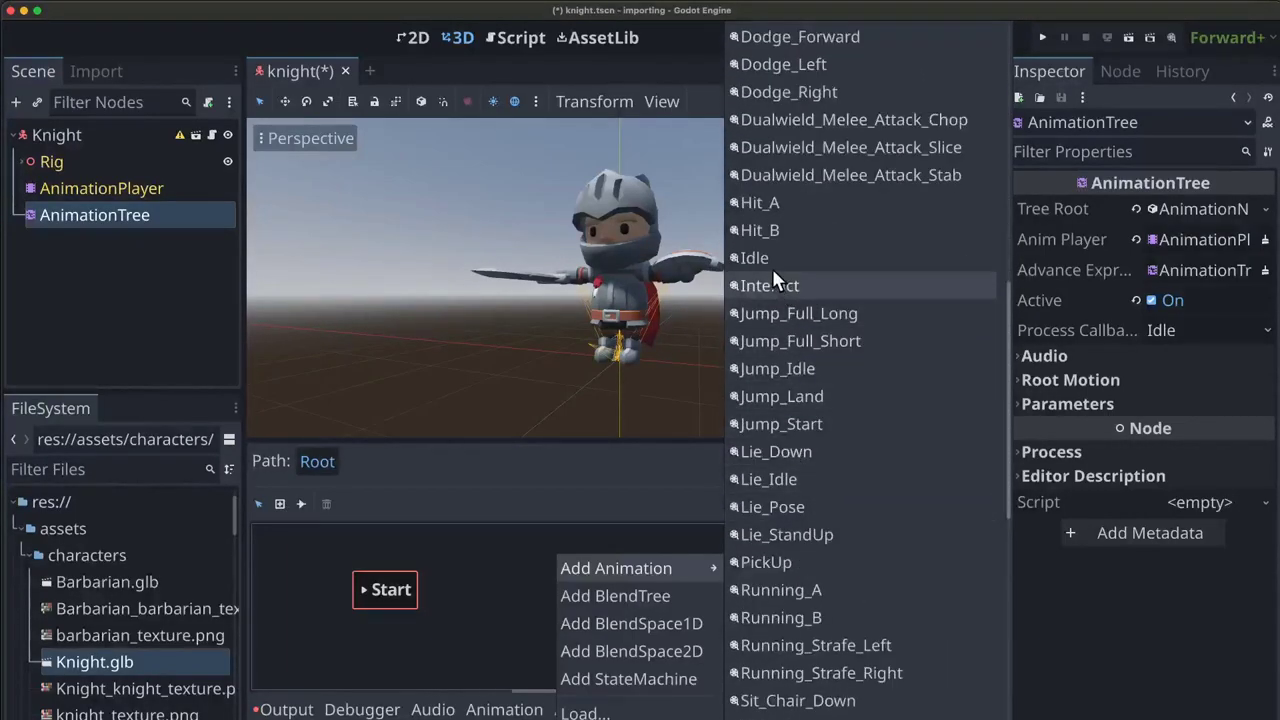
click(765, 257)
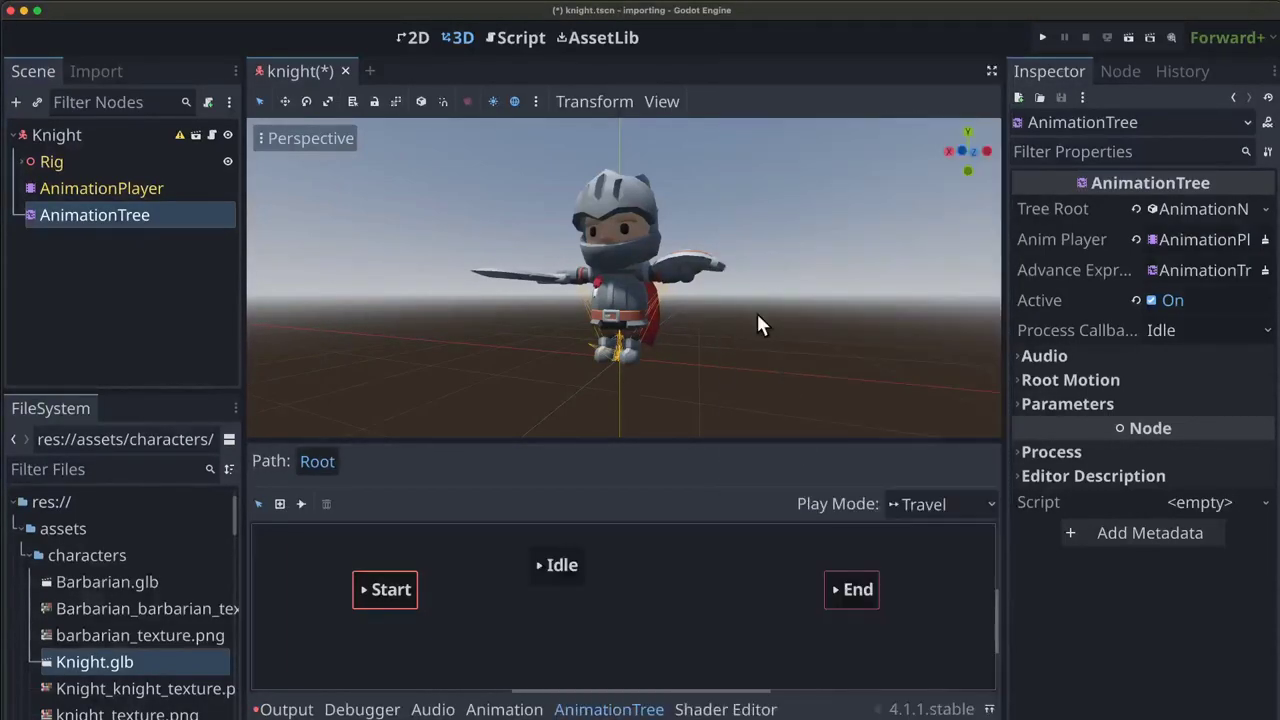
click(539, 570)
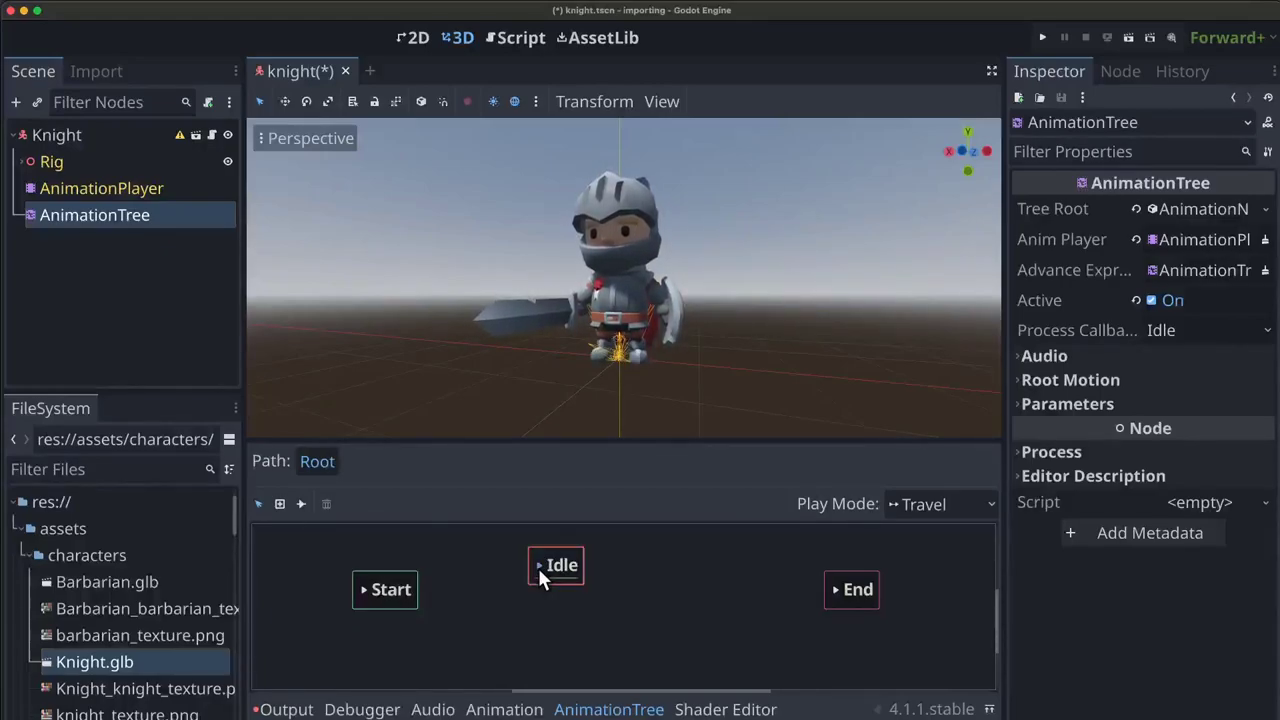
Step: Add a 1H_Melee_Attack_Slice_Diagonal animation state
right_click(572, 625)
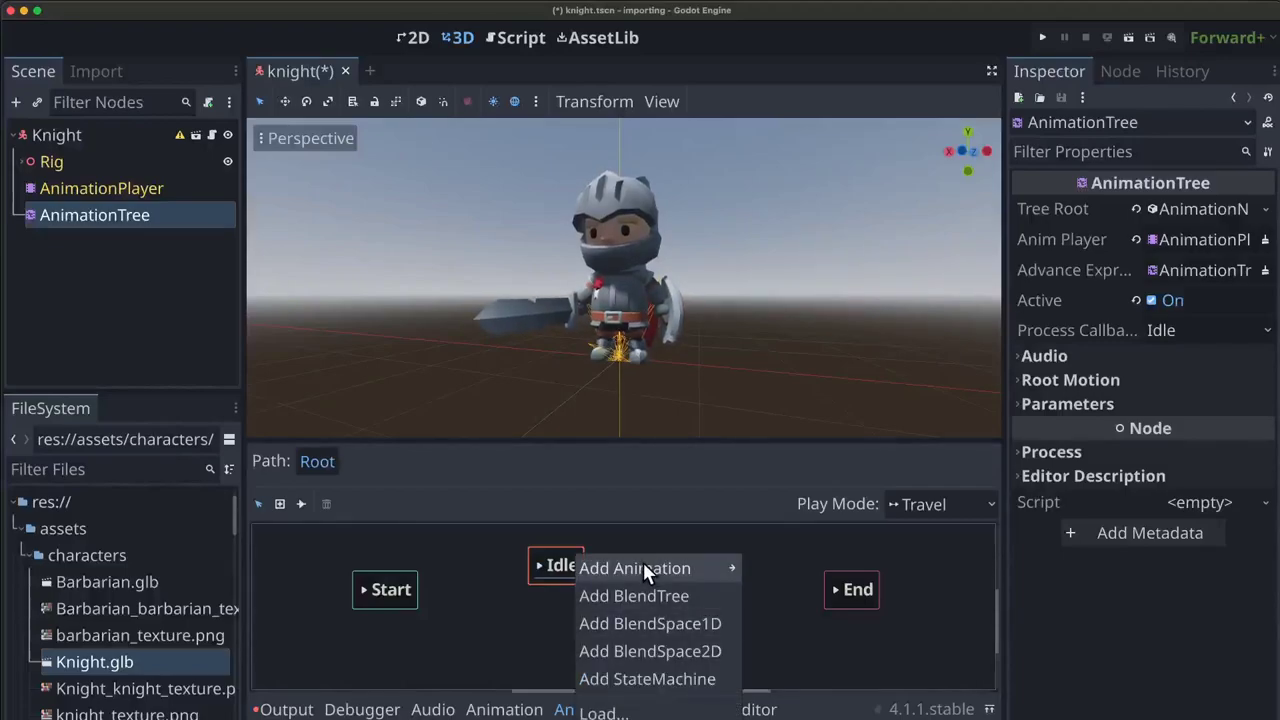
mouse_move(643, 562)
scroll(852, 269, up, 10)
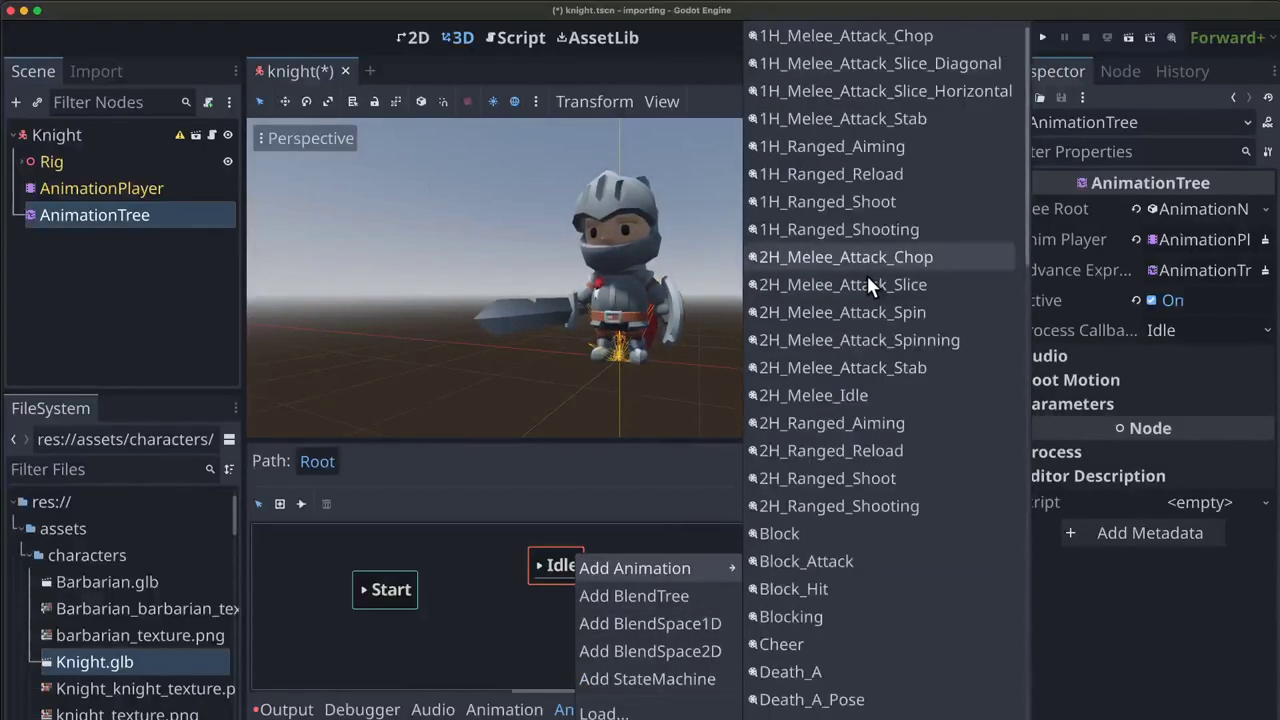
click(864, 63)
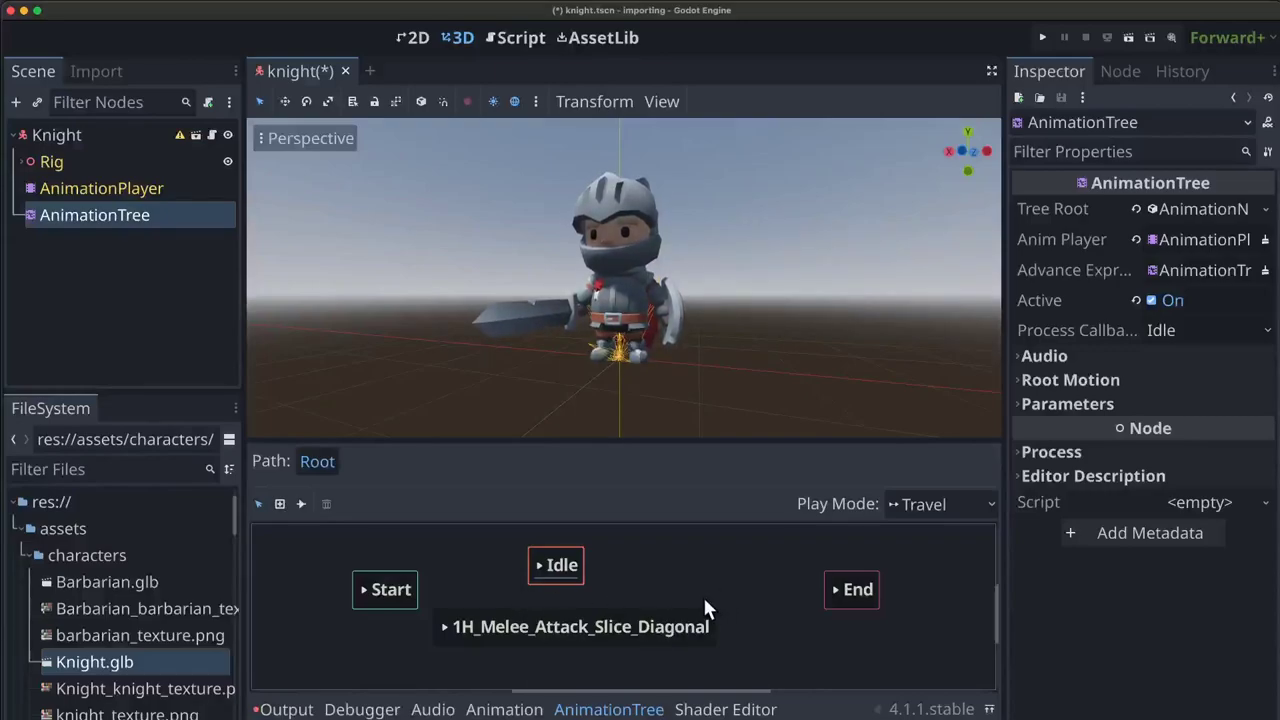
Step: Connect Start to Idle, Idle to the attack, and the attack back to Idle
click(302, 505)
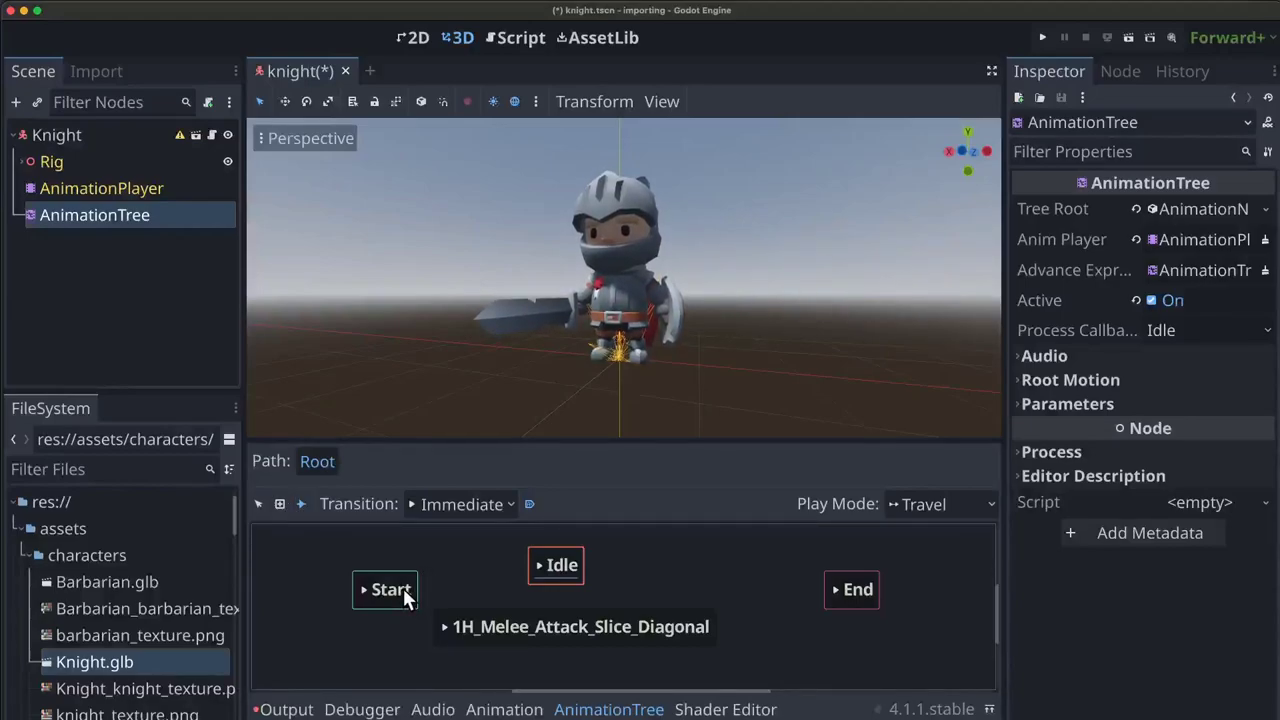
drag(402, 589, 542, 561)
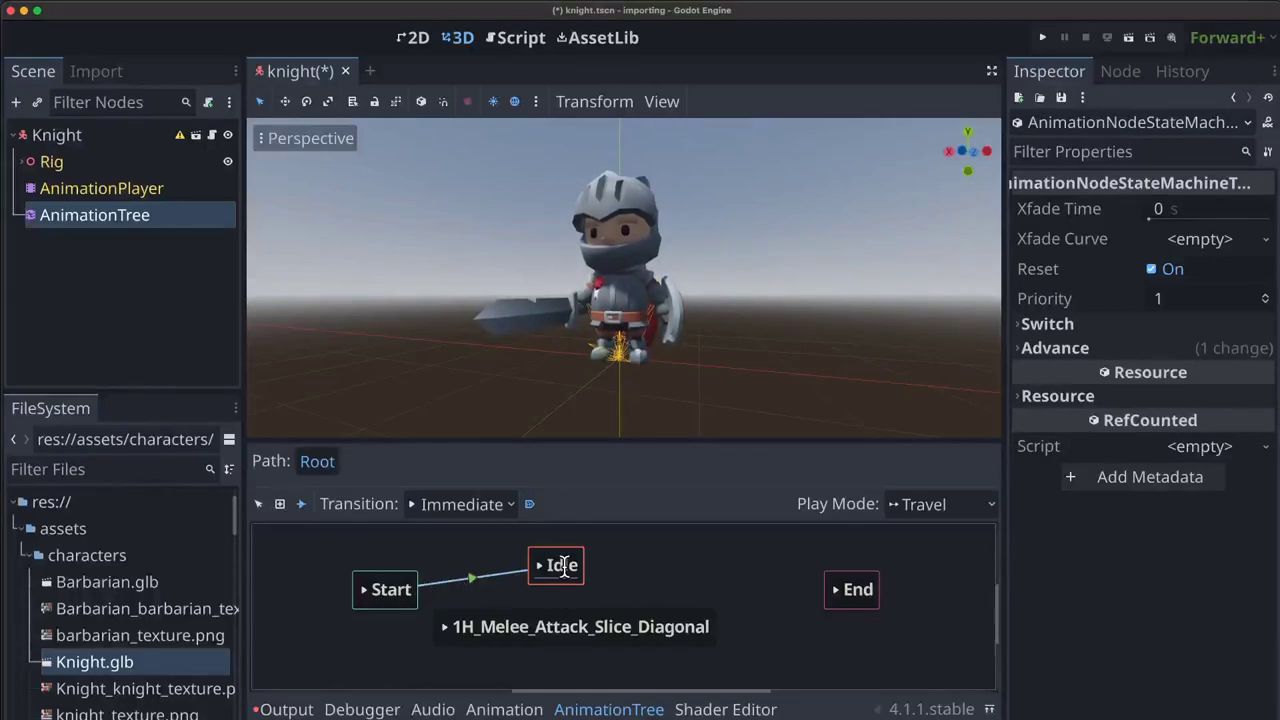
drag(567, 572, 575, 627)
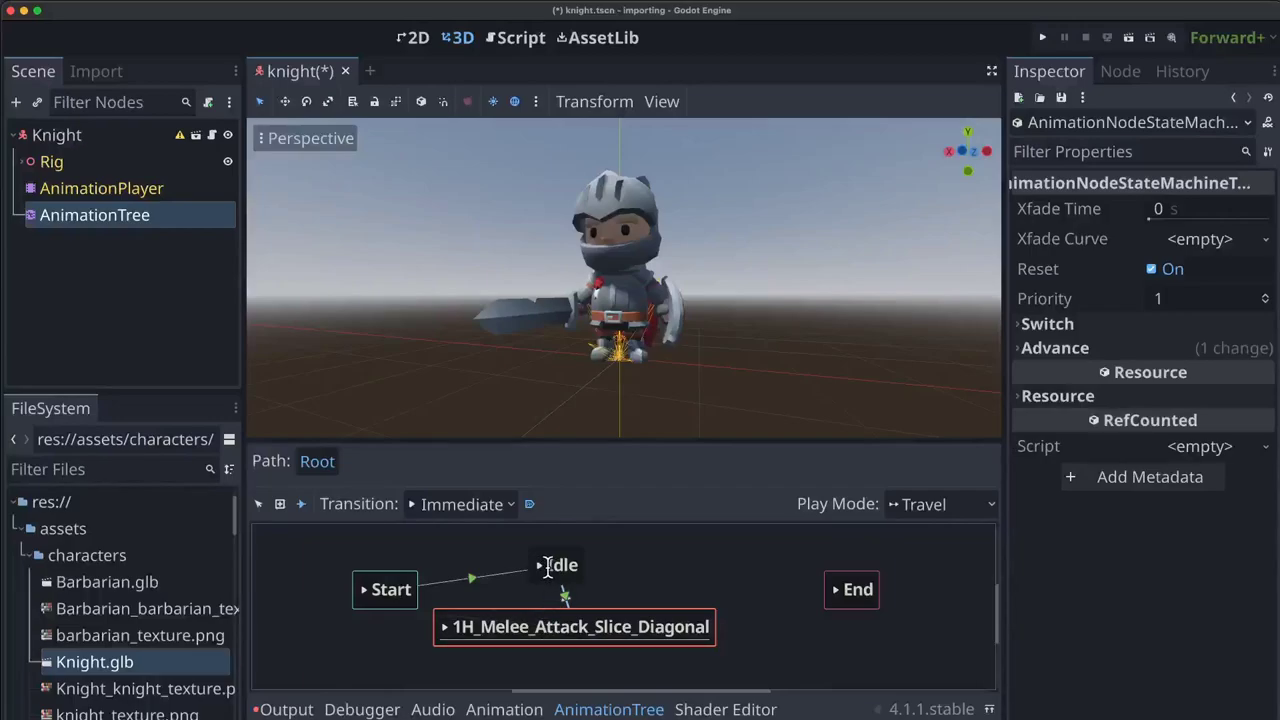
shift+drag(553, 568, 556, 566)
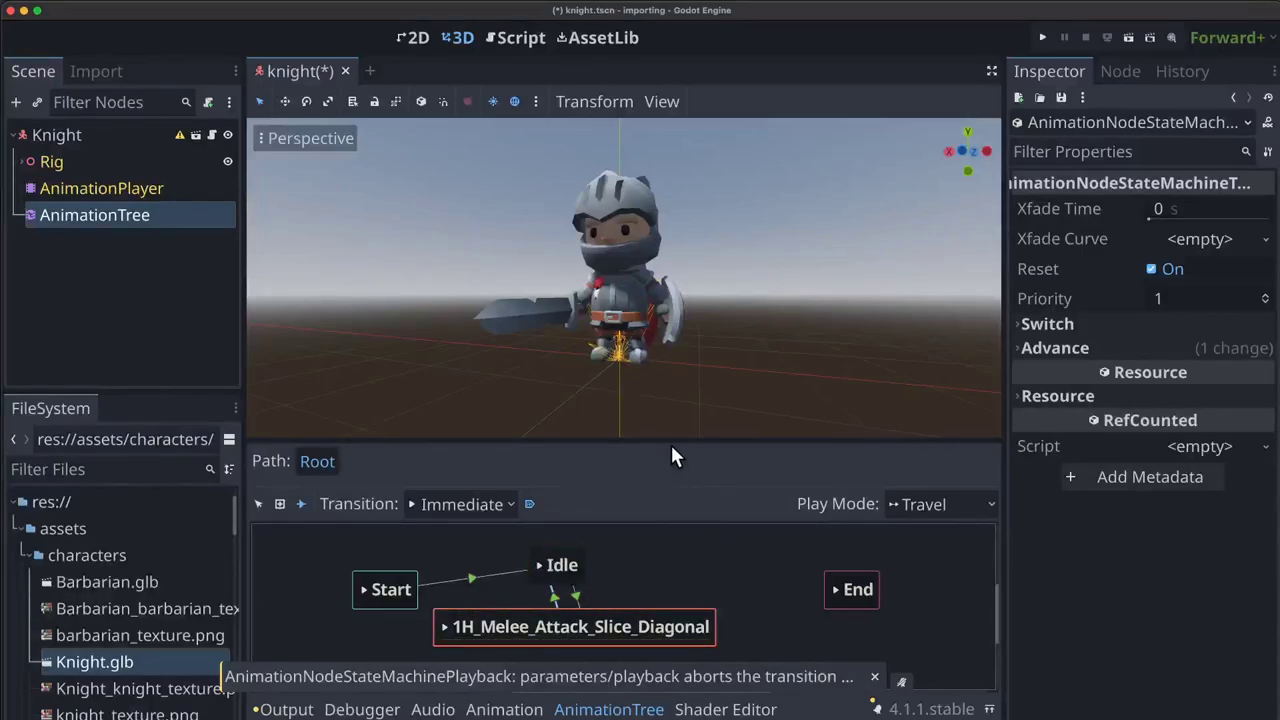
drag(671, 440, 677, 404)
scroll(688, 518, left, 5)
scroll(688, 518, up, 1)
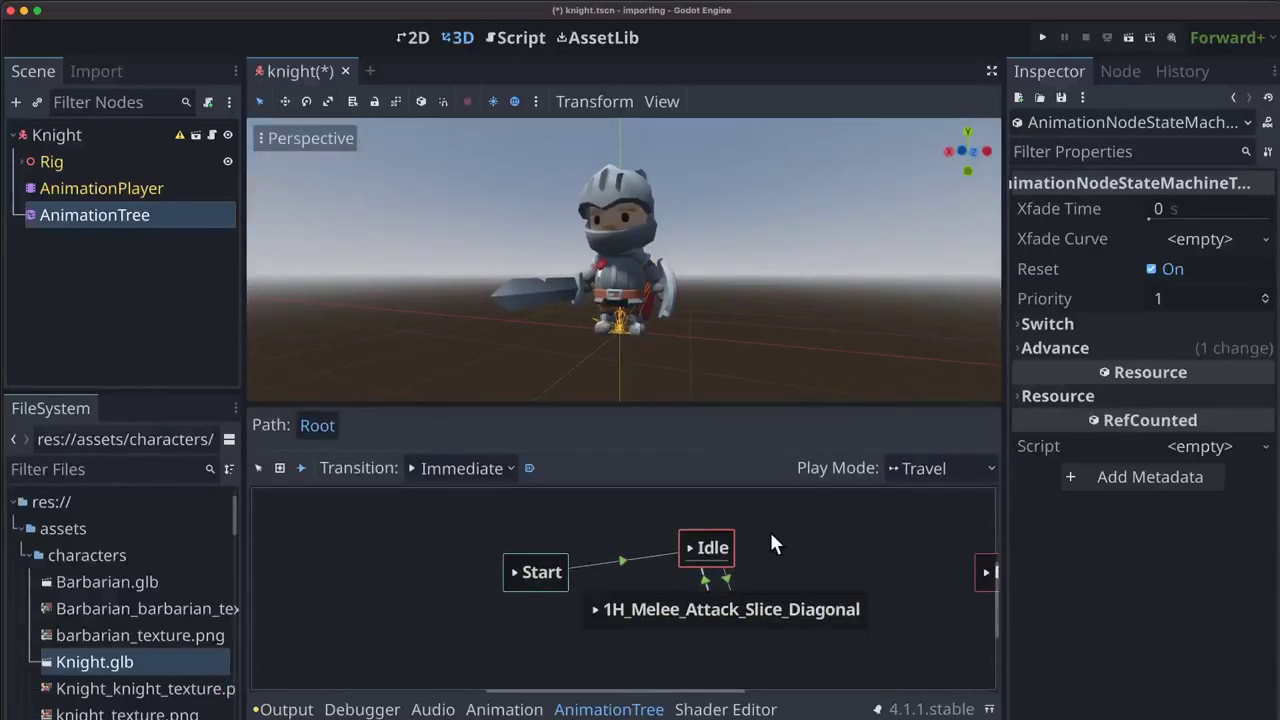
Step: Set the Idle–attack transition's Advance Mode to Enabled and Switch Mode to At End
click(259, 469)
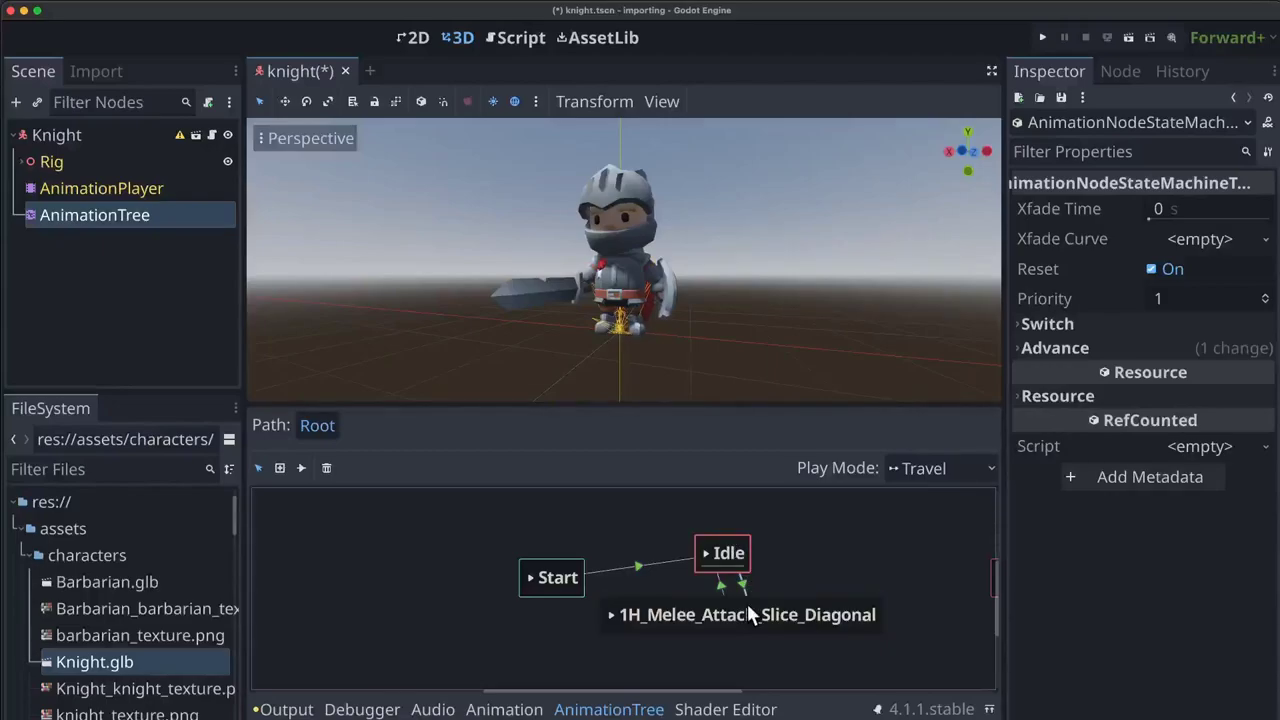
click(1170, 348)
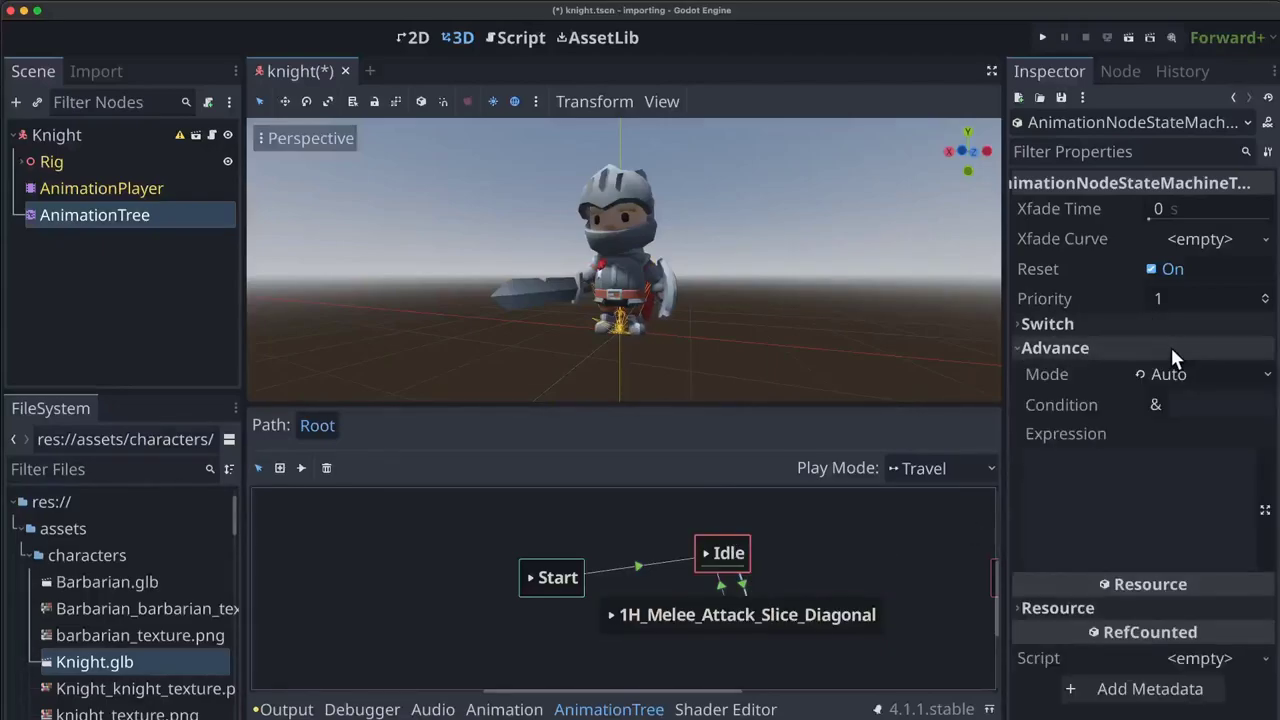
click(1206, 380)
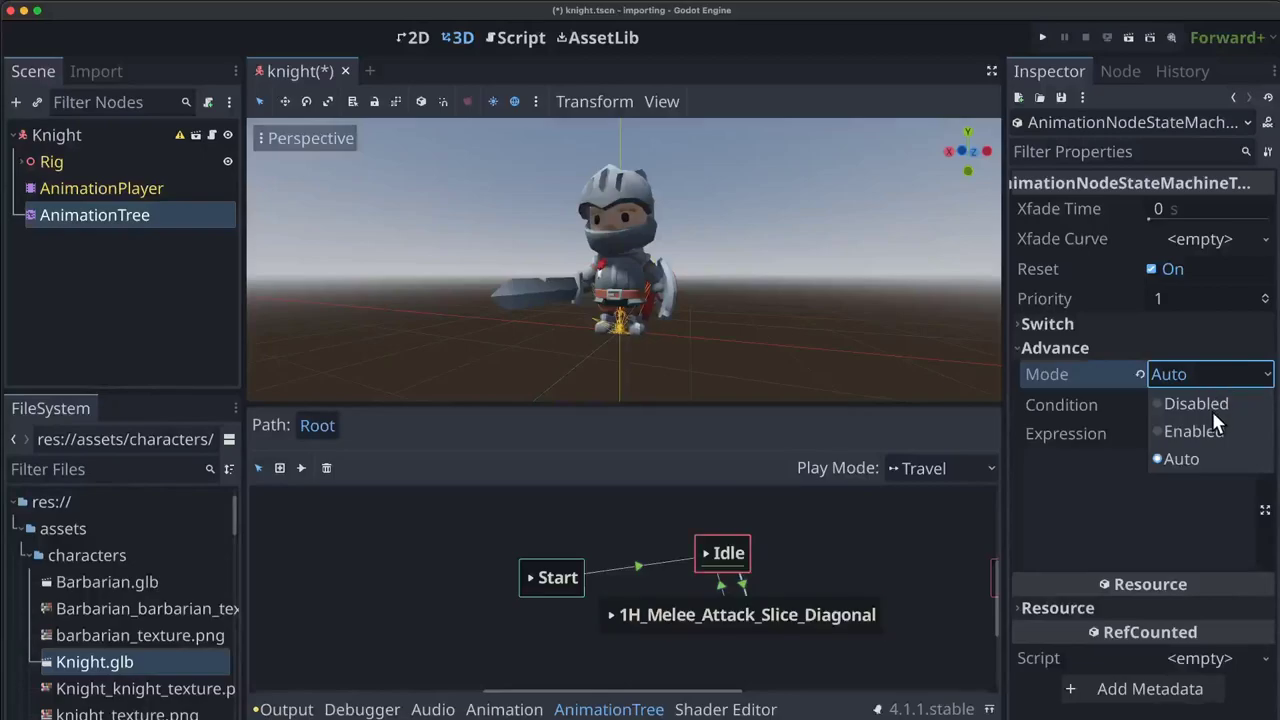
click(1208, 425)
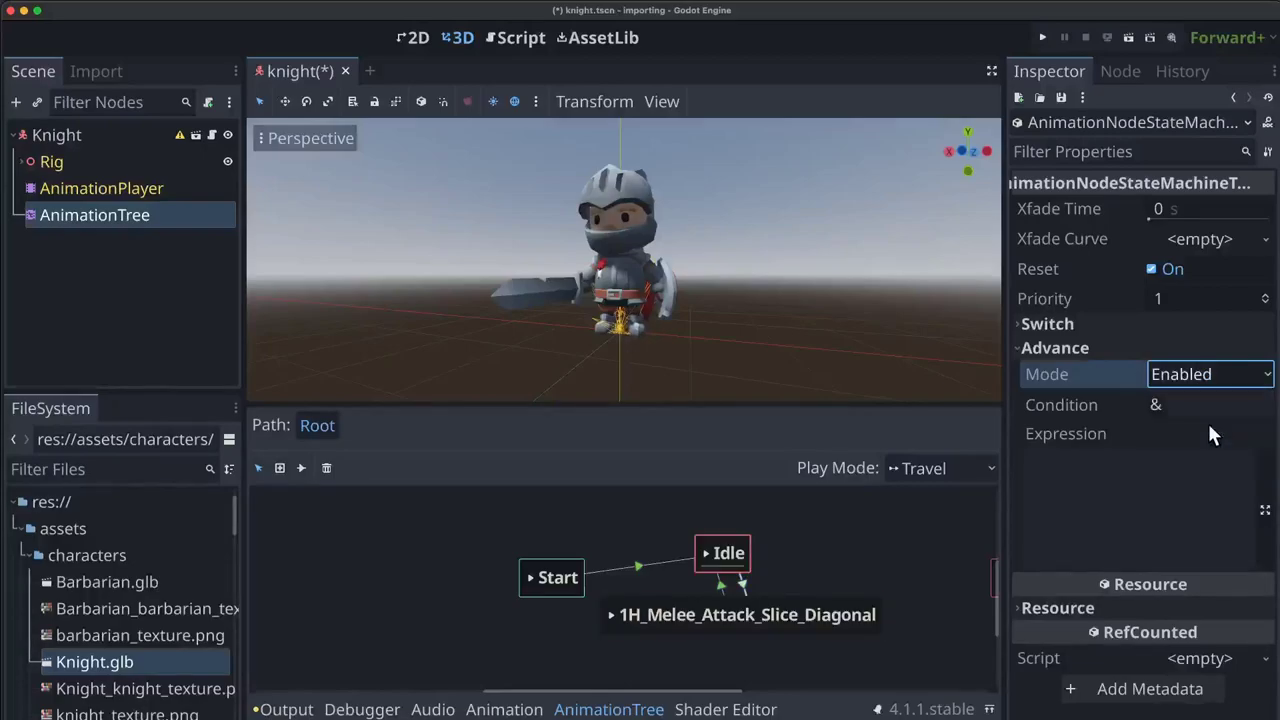
click(725, 584)
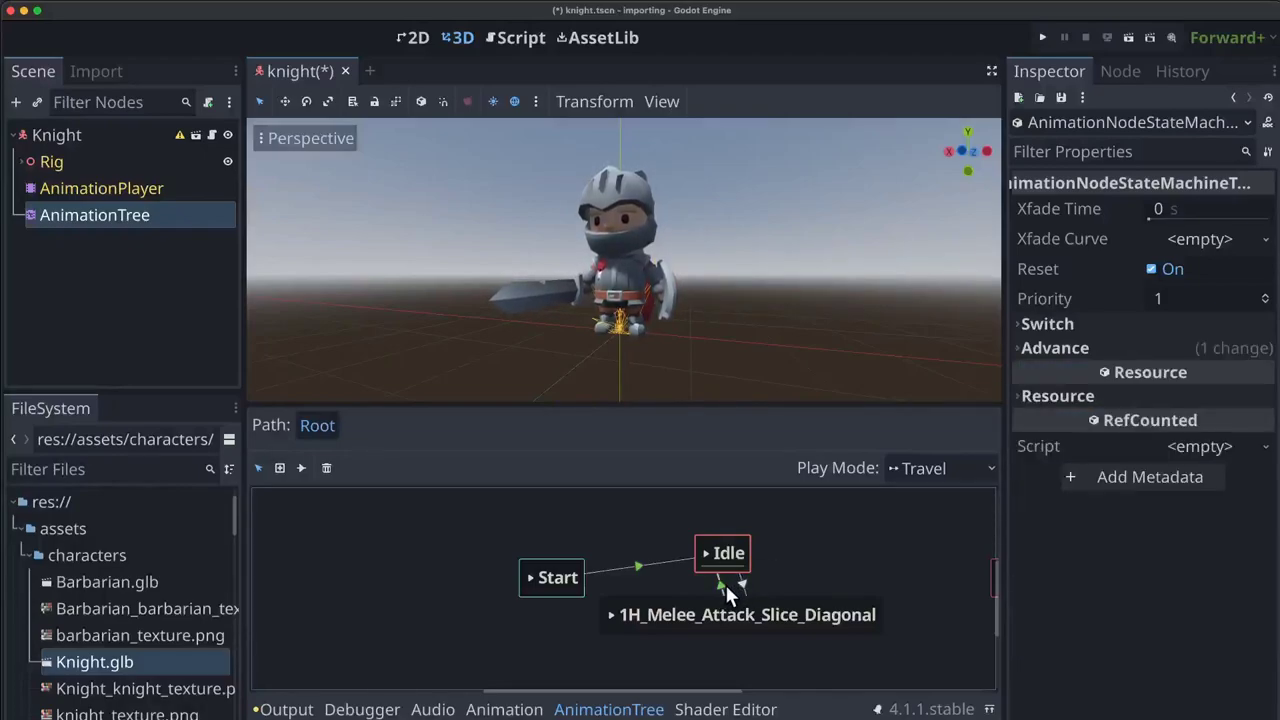
click(1122, 322)
click(1190, 349)
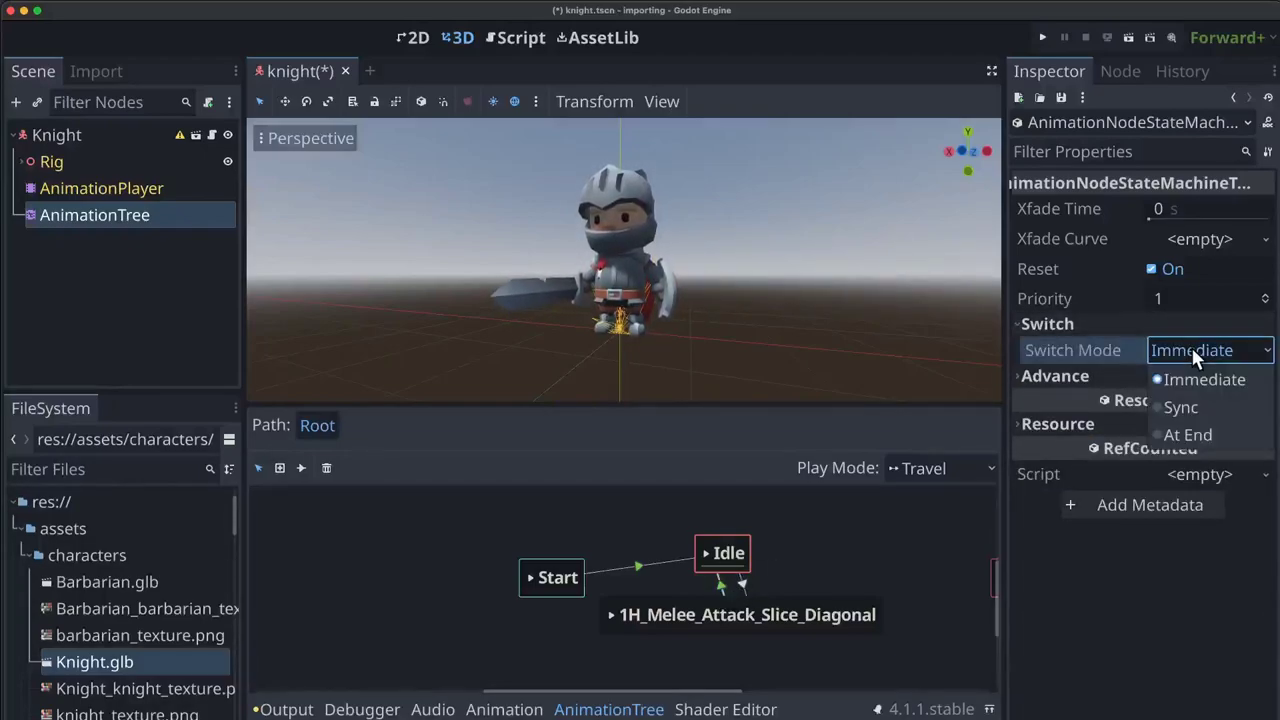
click(1179, 432)
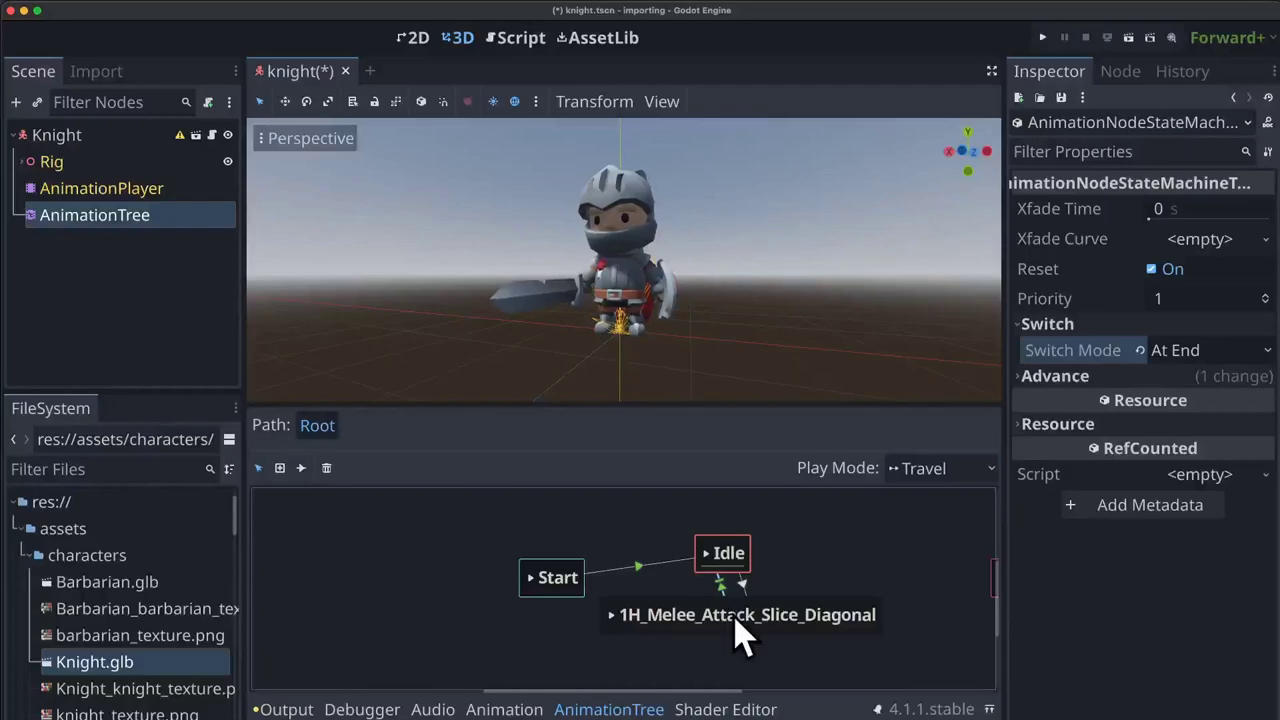
click(610, 614)
click(611, 617)
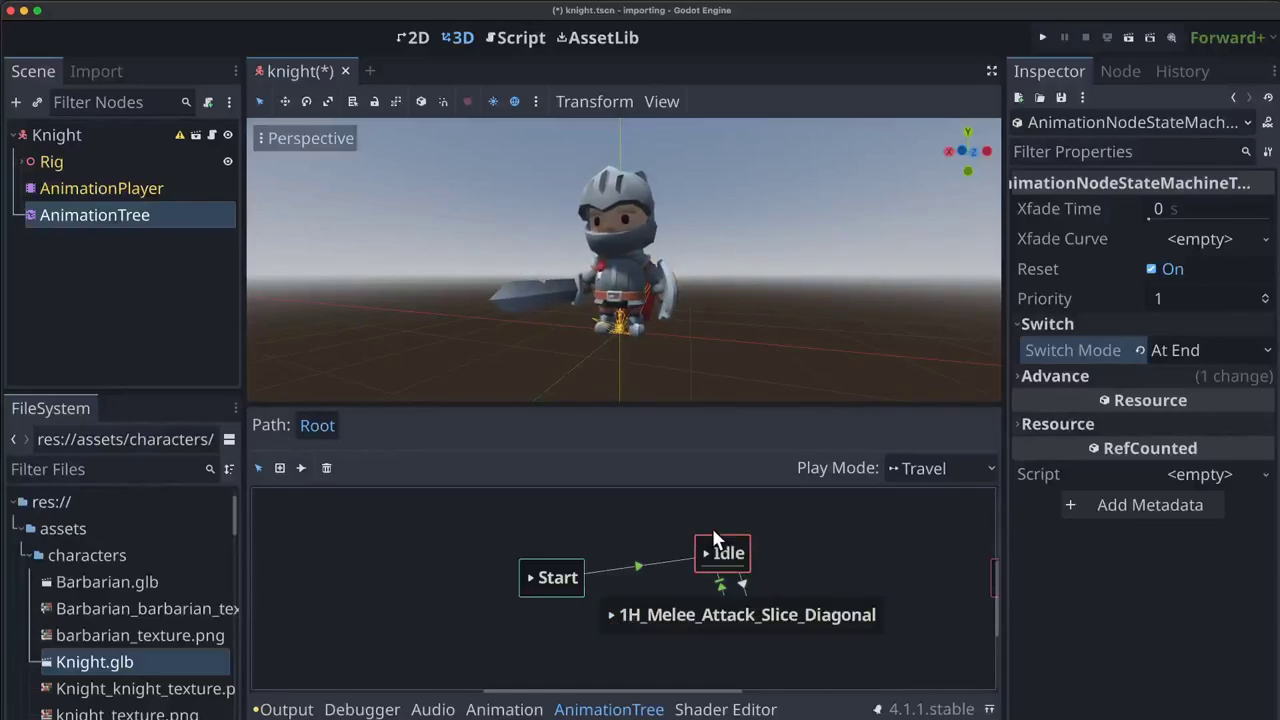
click(611, 616)
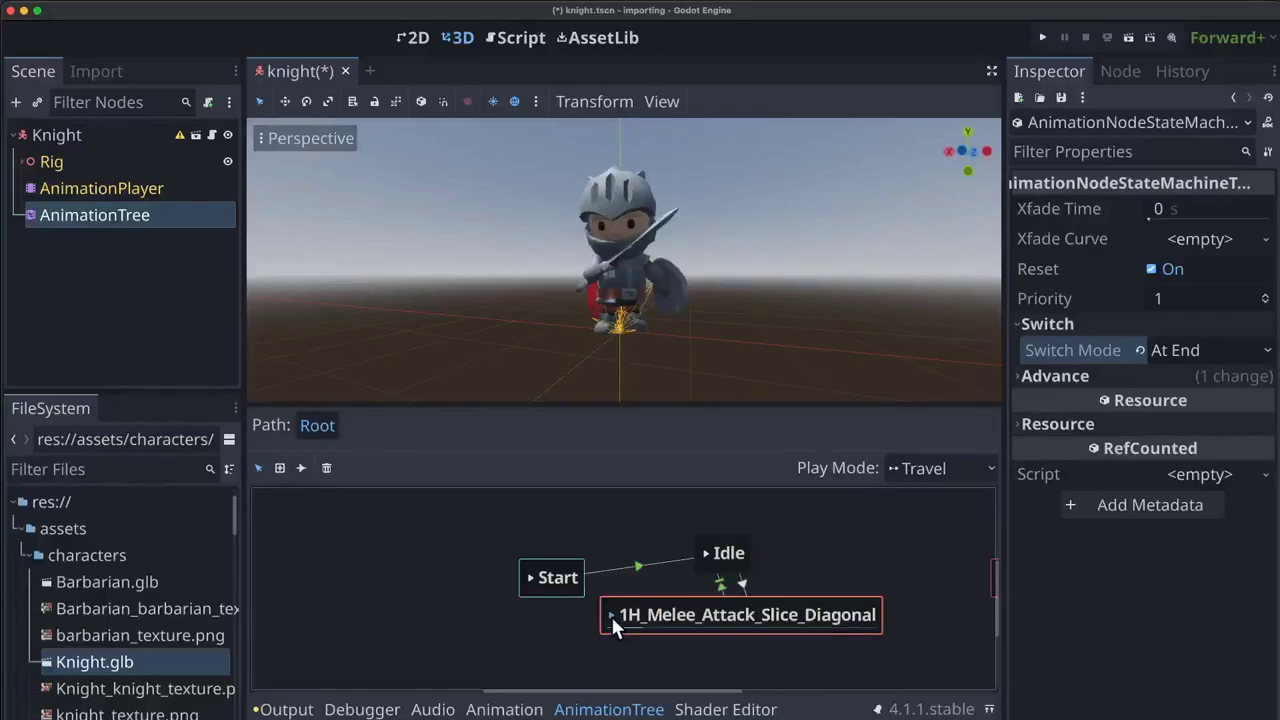
click(611, 616)
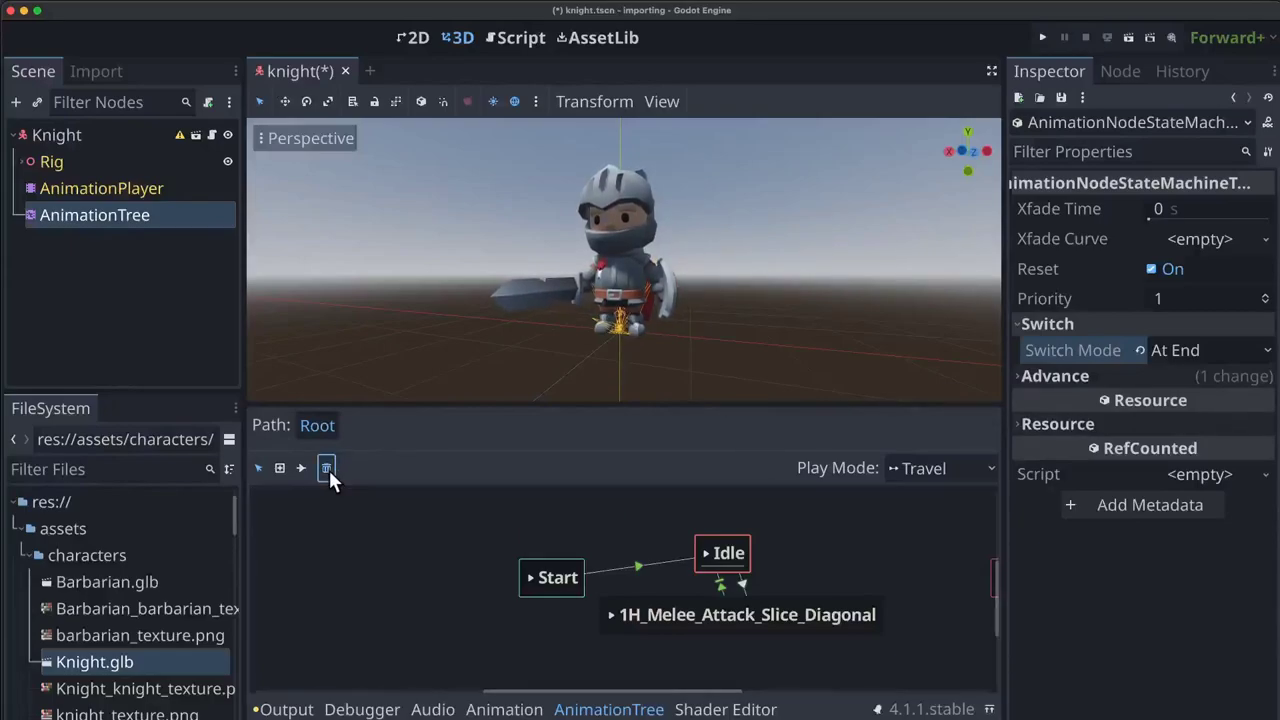
Step: Delete the Idle and 1H_Melee_Attack_Slice_Diagonal states with their transitions
click(702, 545)
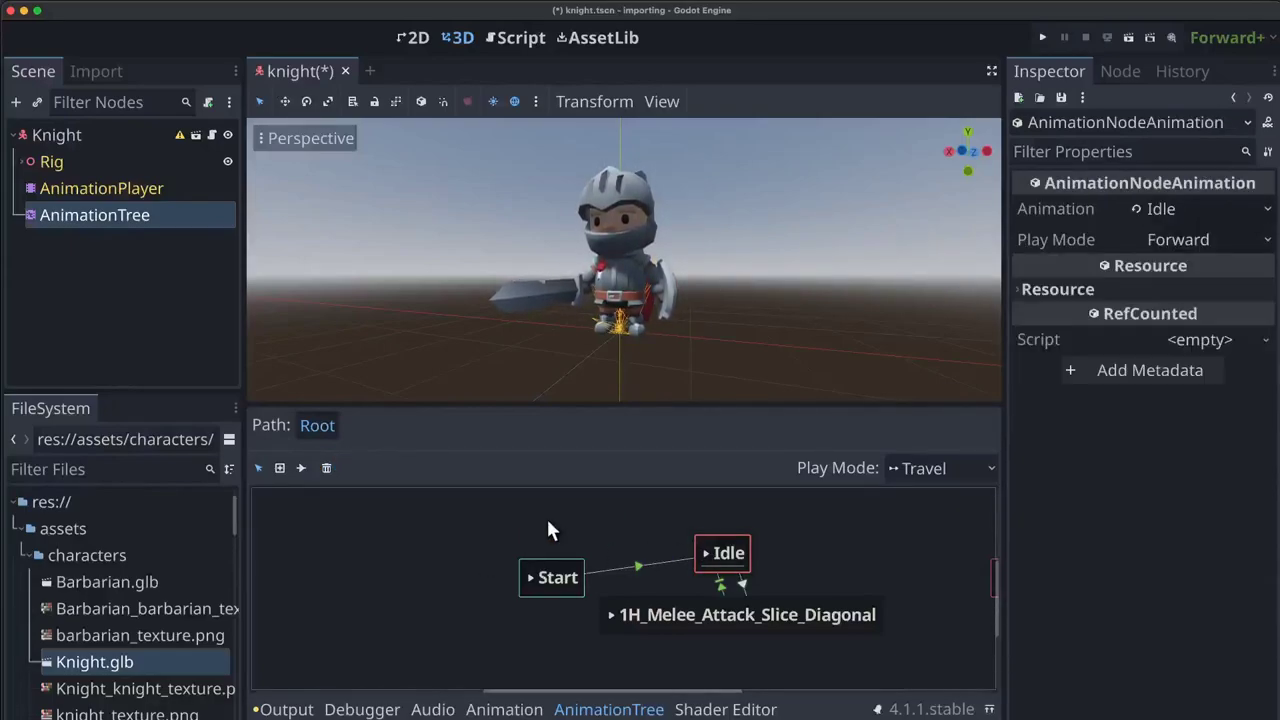
click(328, 468)
click(647, 605)
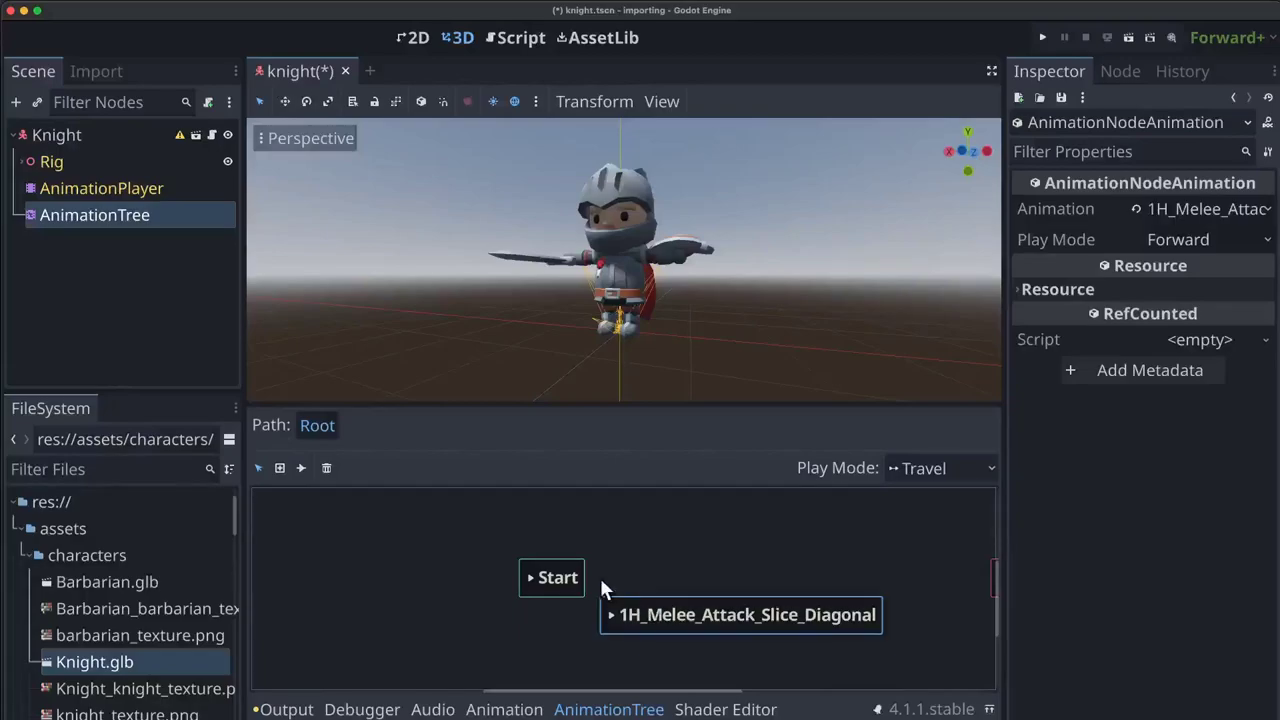
click(326, 468)
click(798, 578)
middle_drag(766, 565, 673, 570)
Step: Add a BlendSpace2D state between Start and End and rename it IWR
right_click(532, 548)
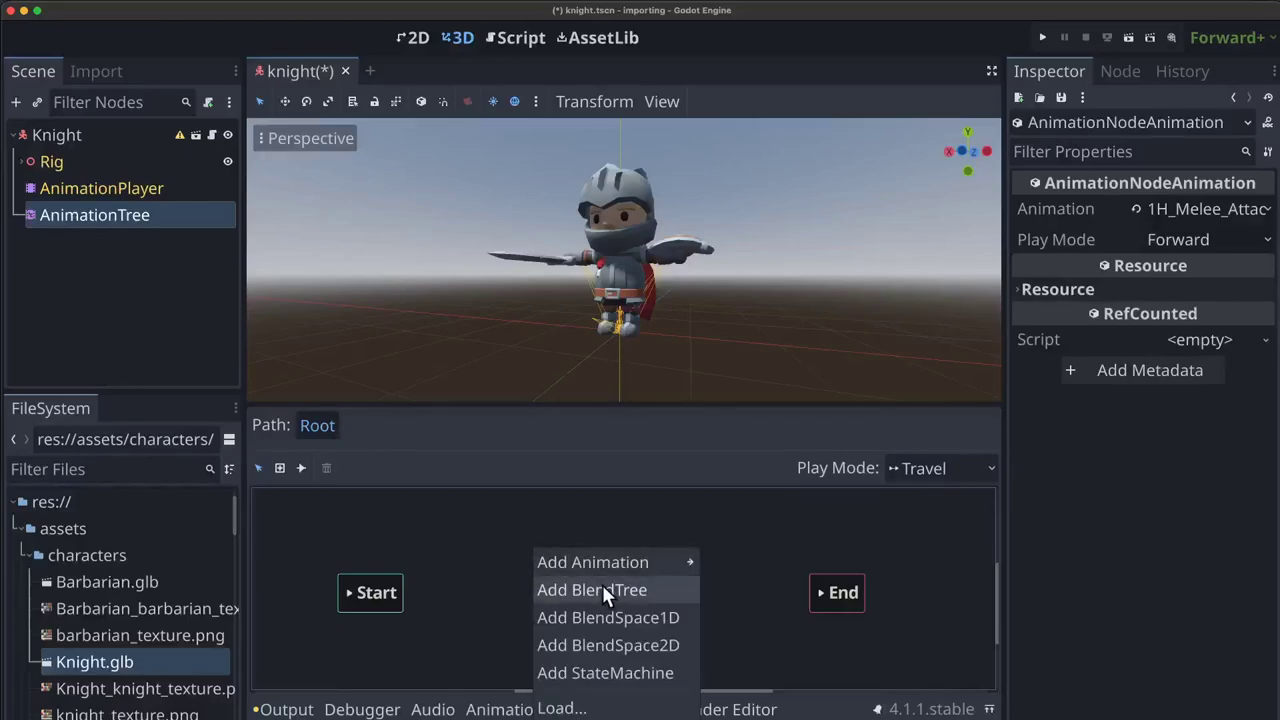
click(609, 645)
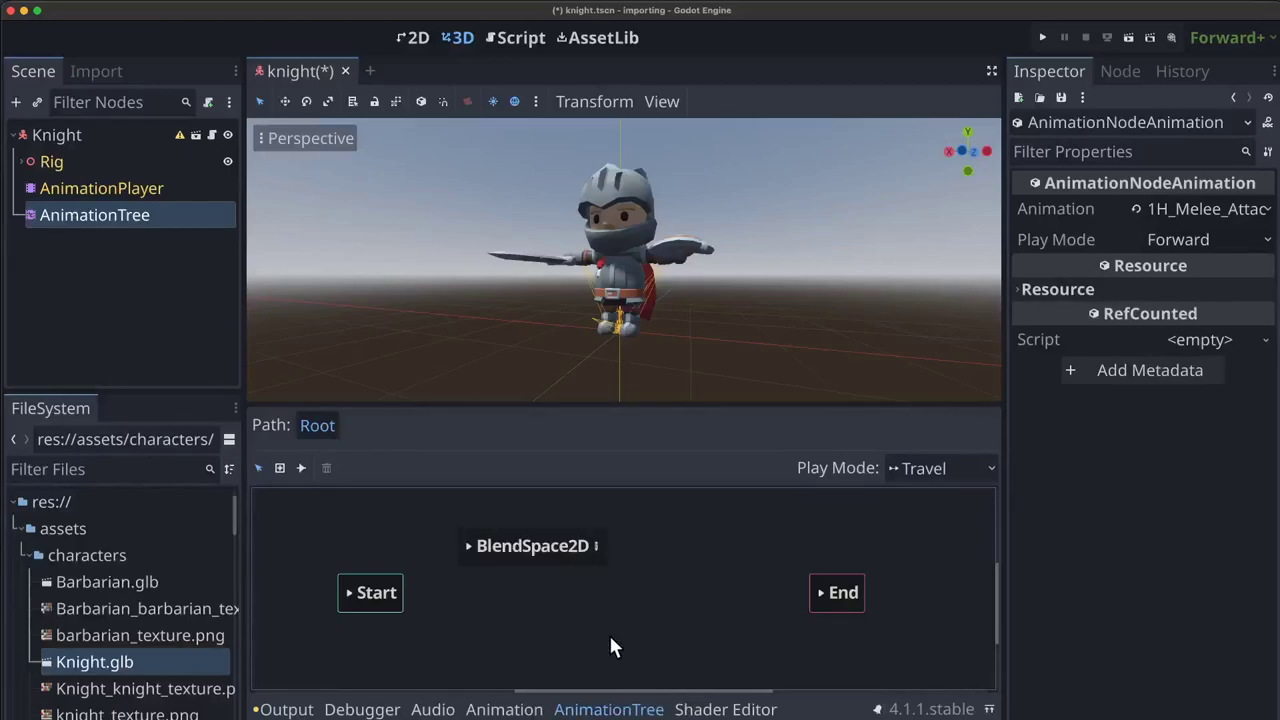
click(537, 545)
drag(537, 546, 591, 577)
double_click(578, 577)
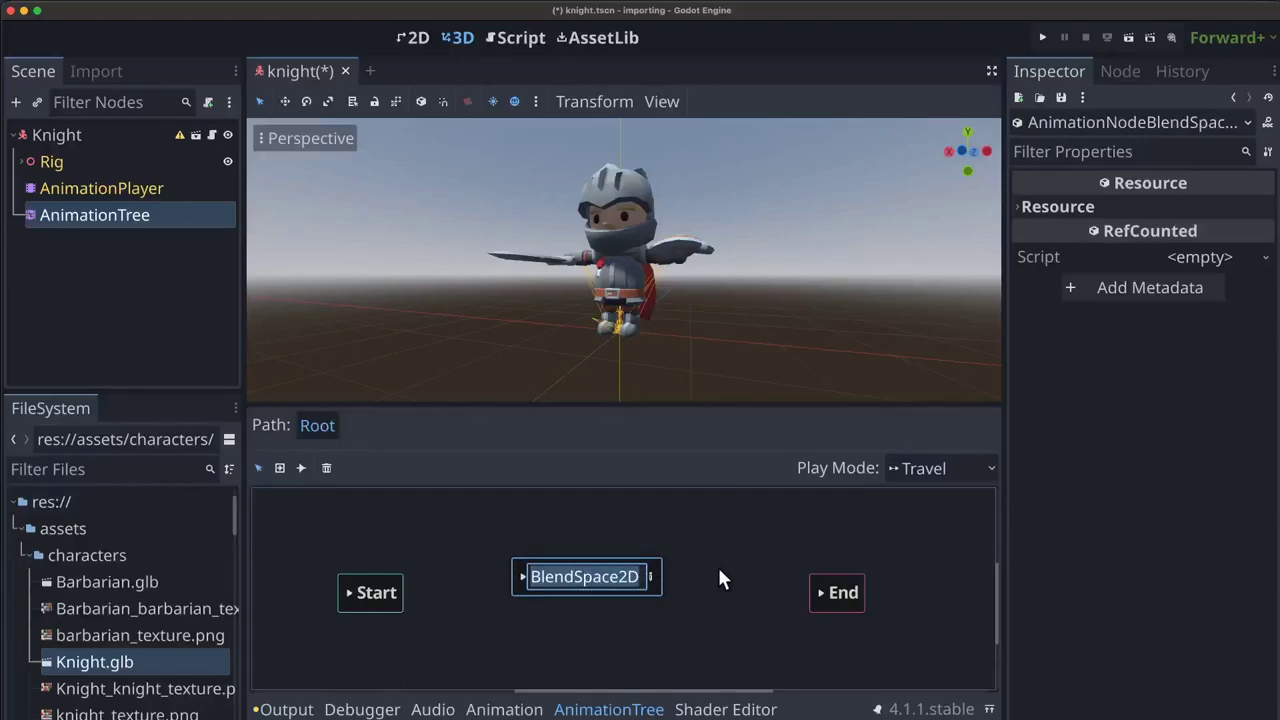
text(IWR)
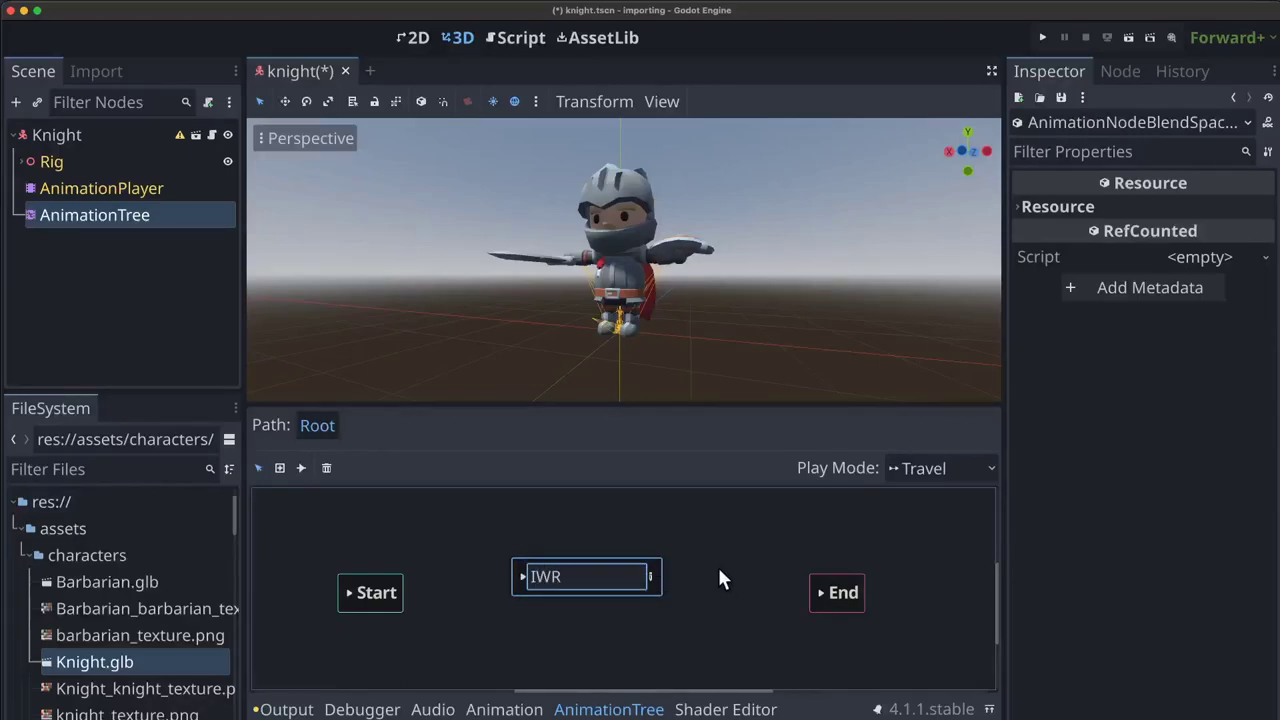
key(Return)
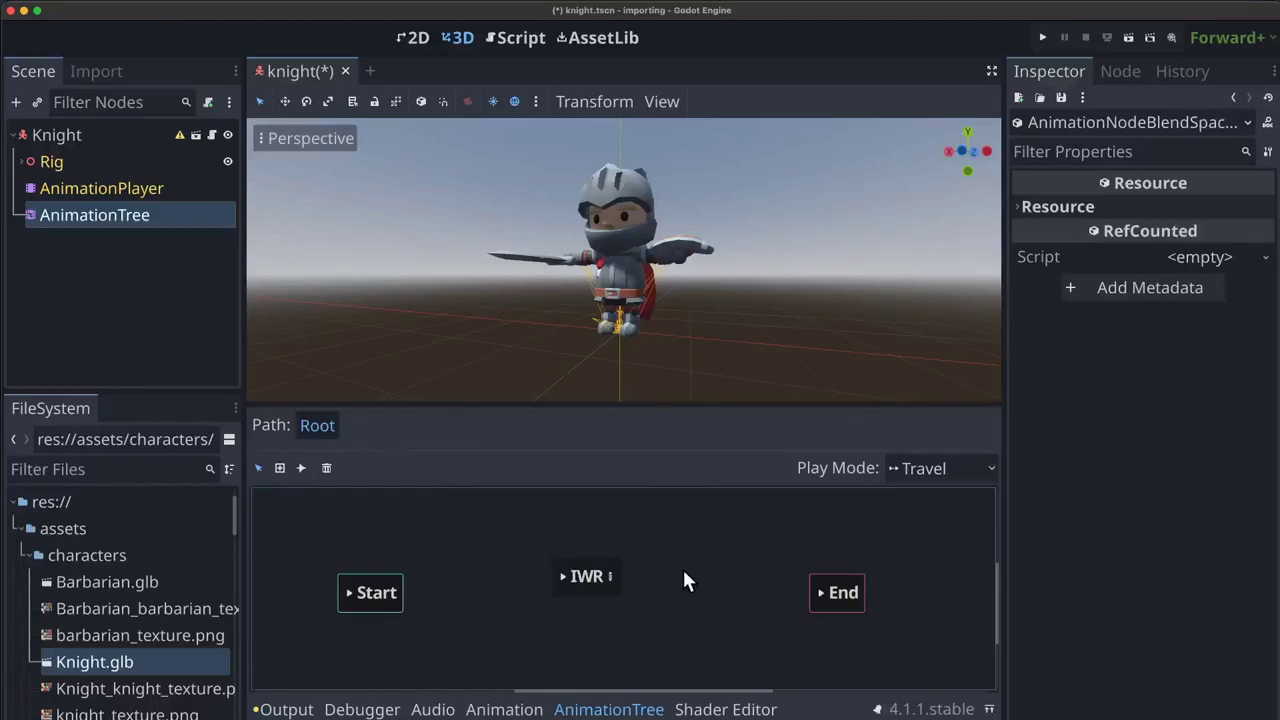
Step: Connect Start to the IWR state with a transition
click(301, 467)
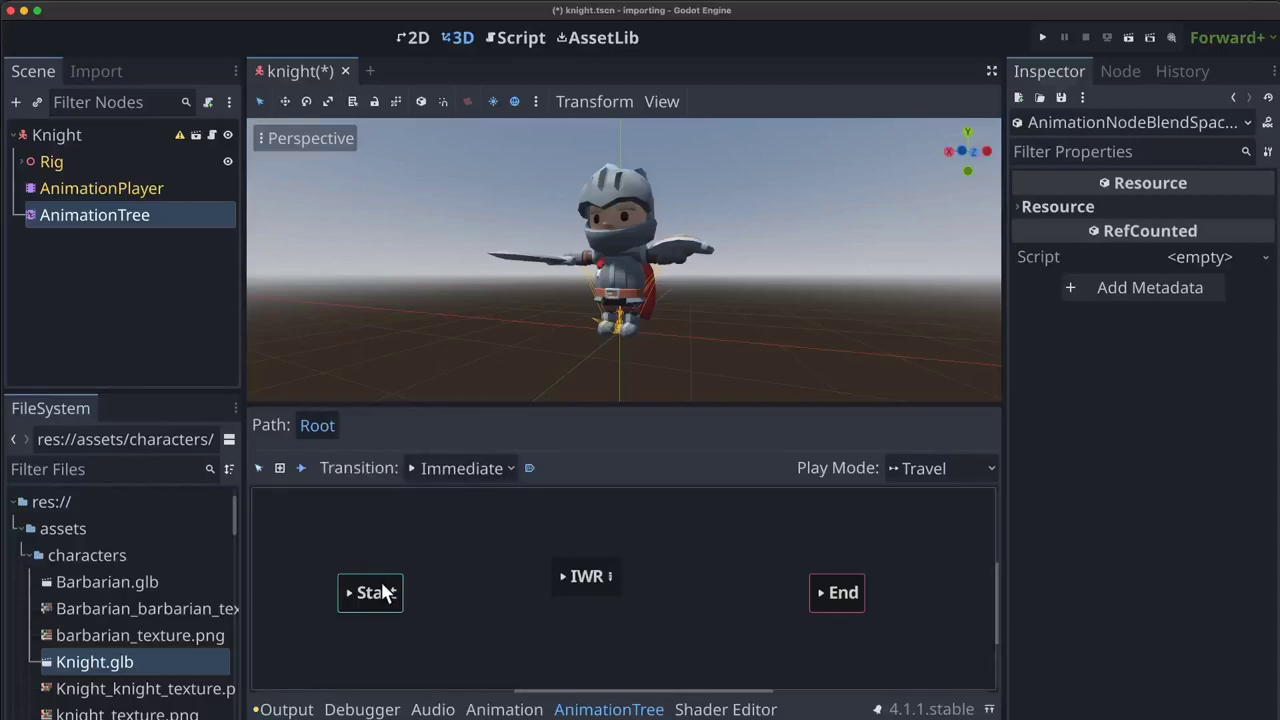
drag(375, 592, 569, 585)
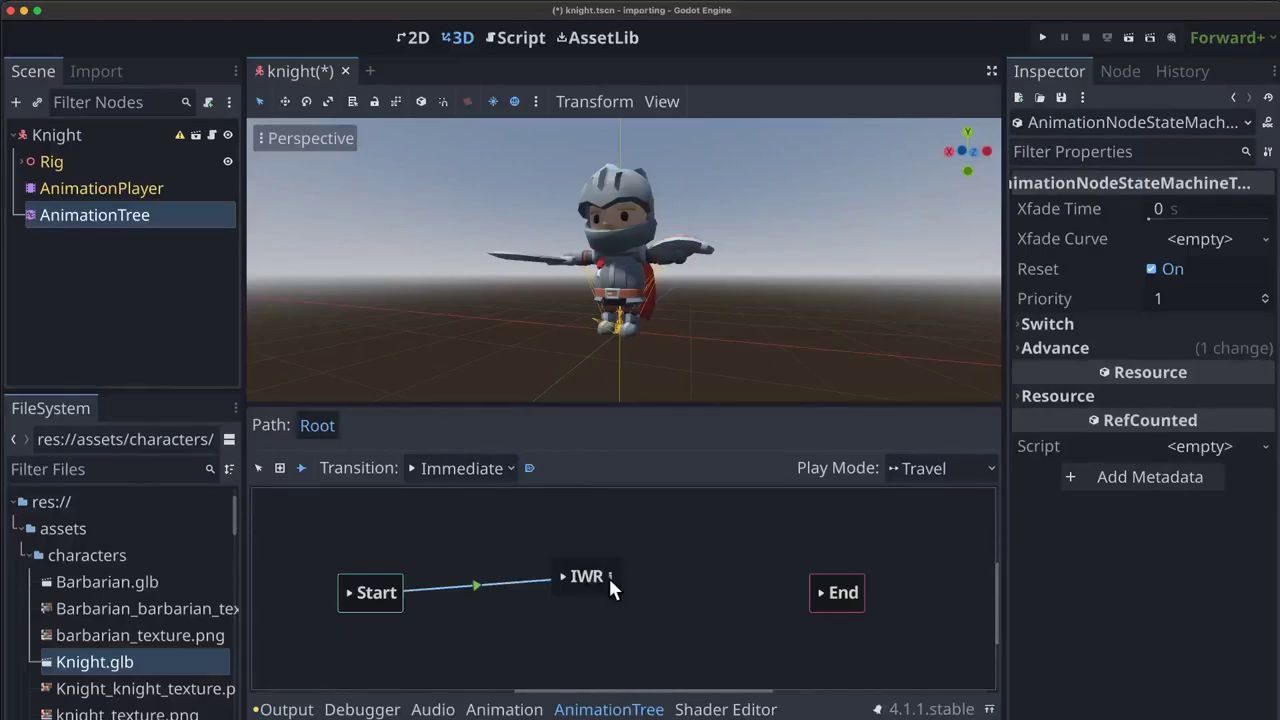
right_click(609, 576)
click(590, 583)
click(259, 468)
Step: Open the IWR blend space and enlarge its editor panel, testing blend positions
click(607, 577)
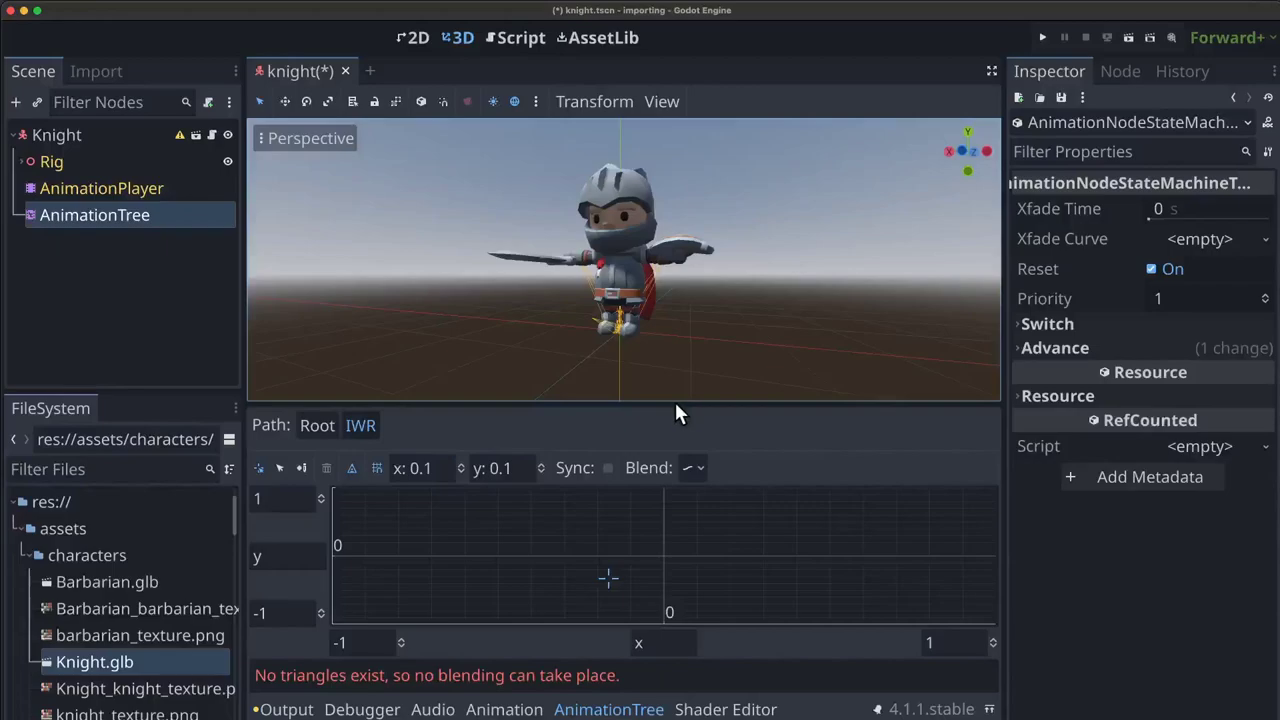
drag(674, 401, 669, 334)
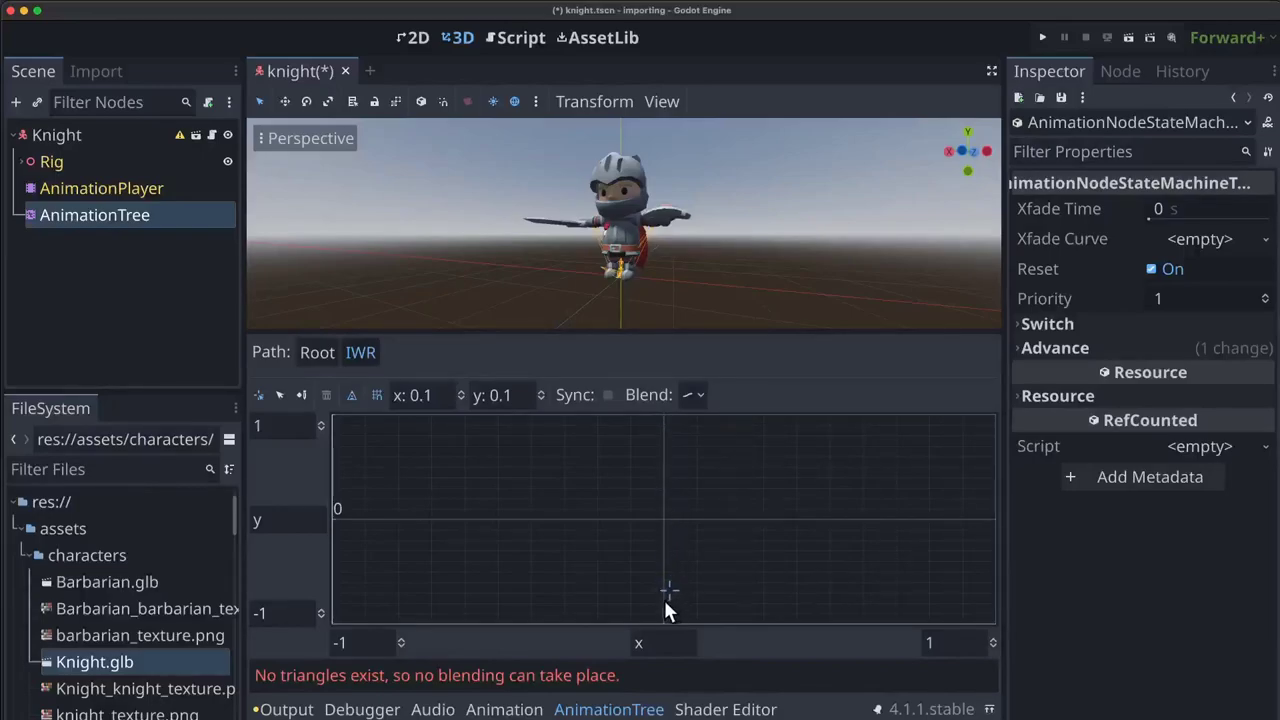
click(735, 520)
click(427, 520)
click(729, 489)
click(851, 486)
Step: Add the Idle animation as a blend point at the grid centre
click(281, 396)
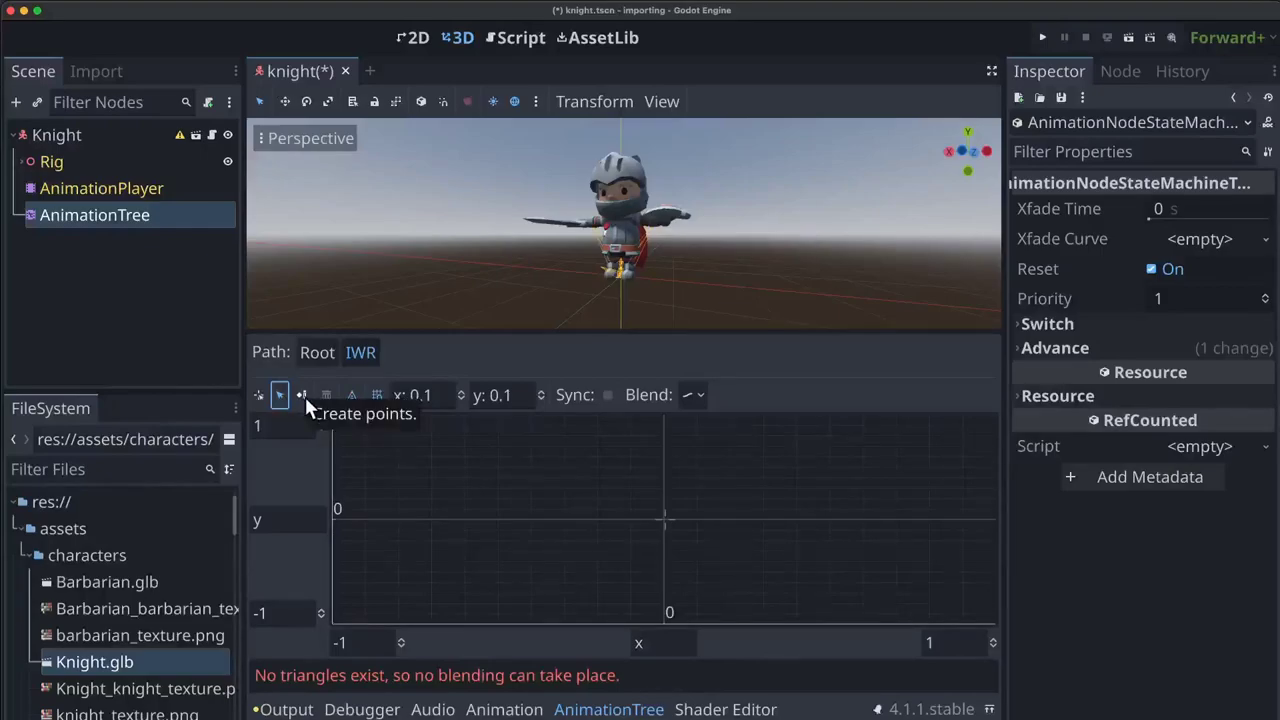
click(303, 395)
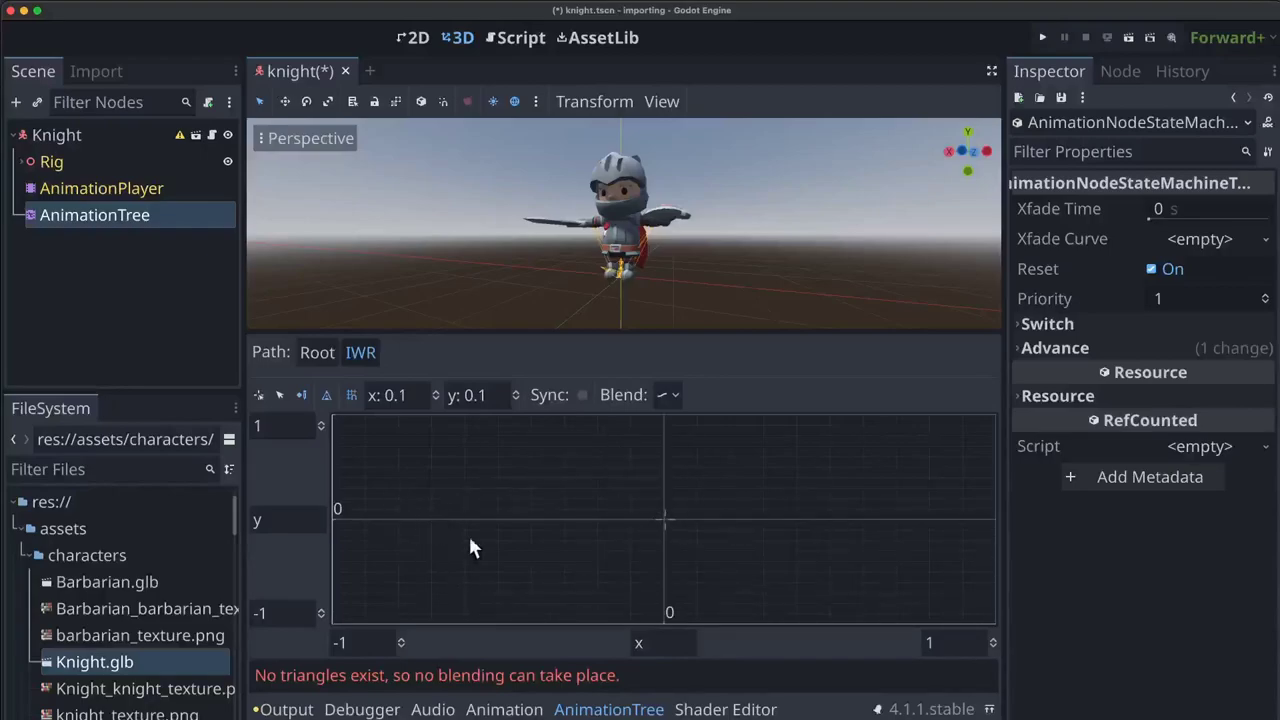
click(664, 520)
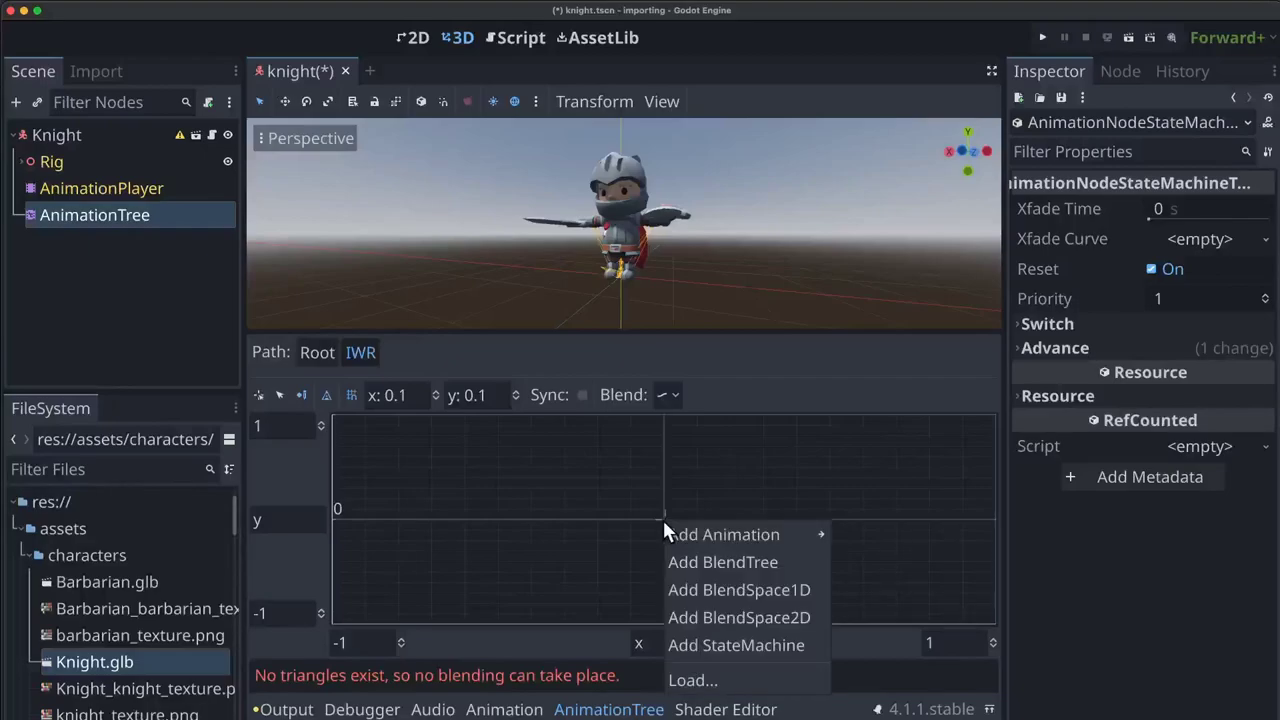
mouse_move(806, 538)
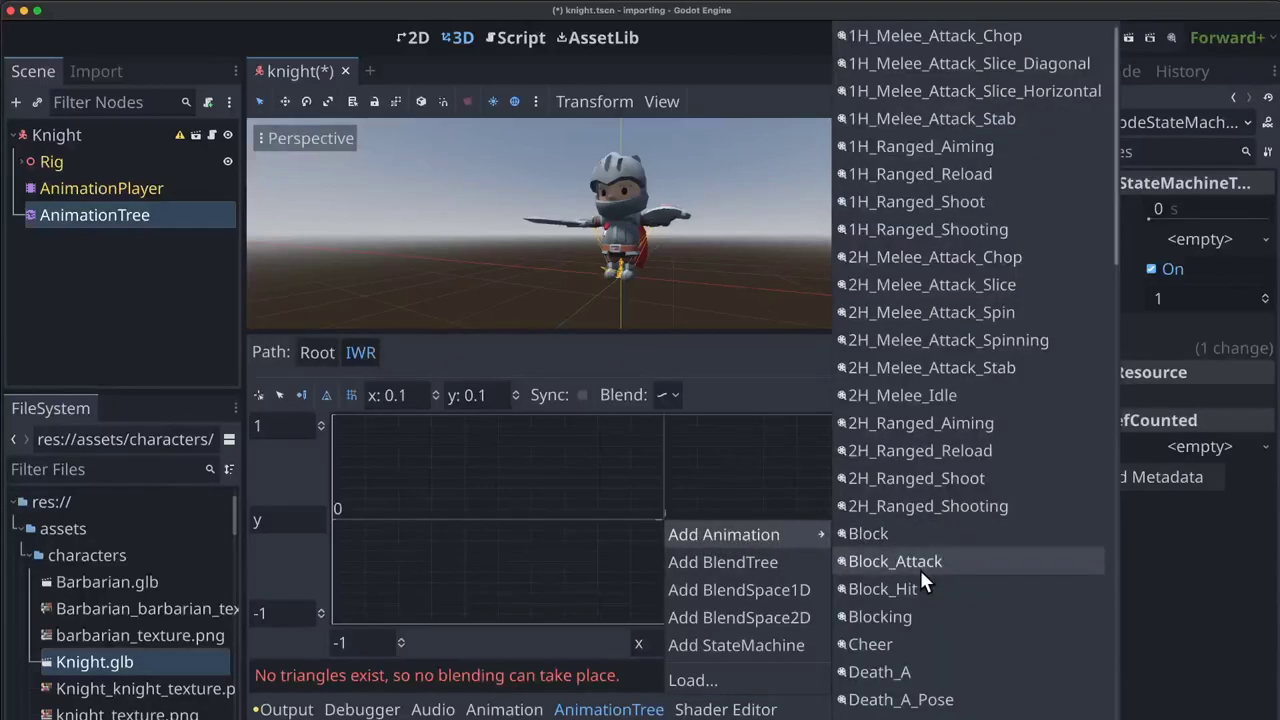
scroll(919, 567, down, 5)
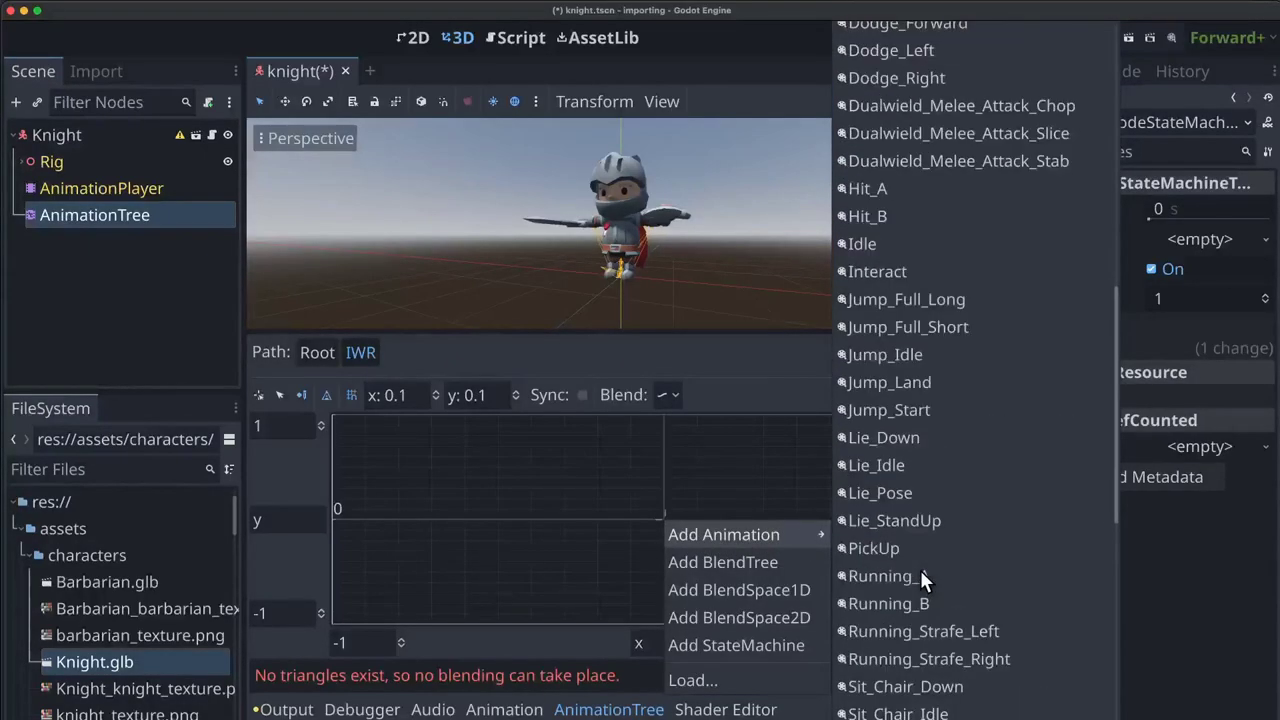
click(876, 248)
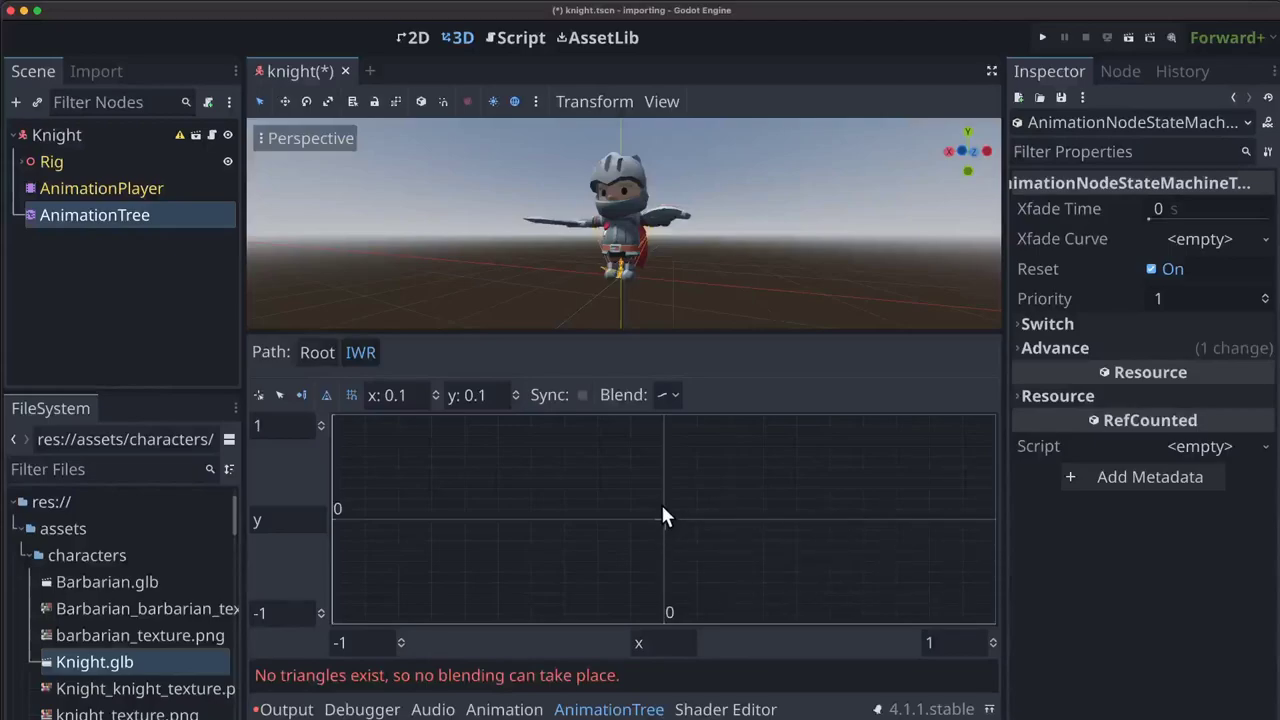
Step: Add Running_A at the top and Walking_Backwards at the bottom of the grid
right_click(665, 420)
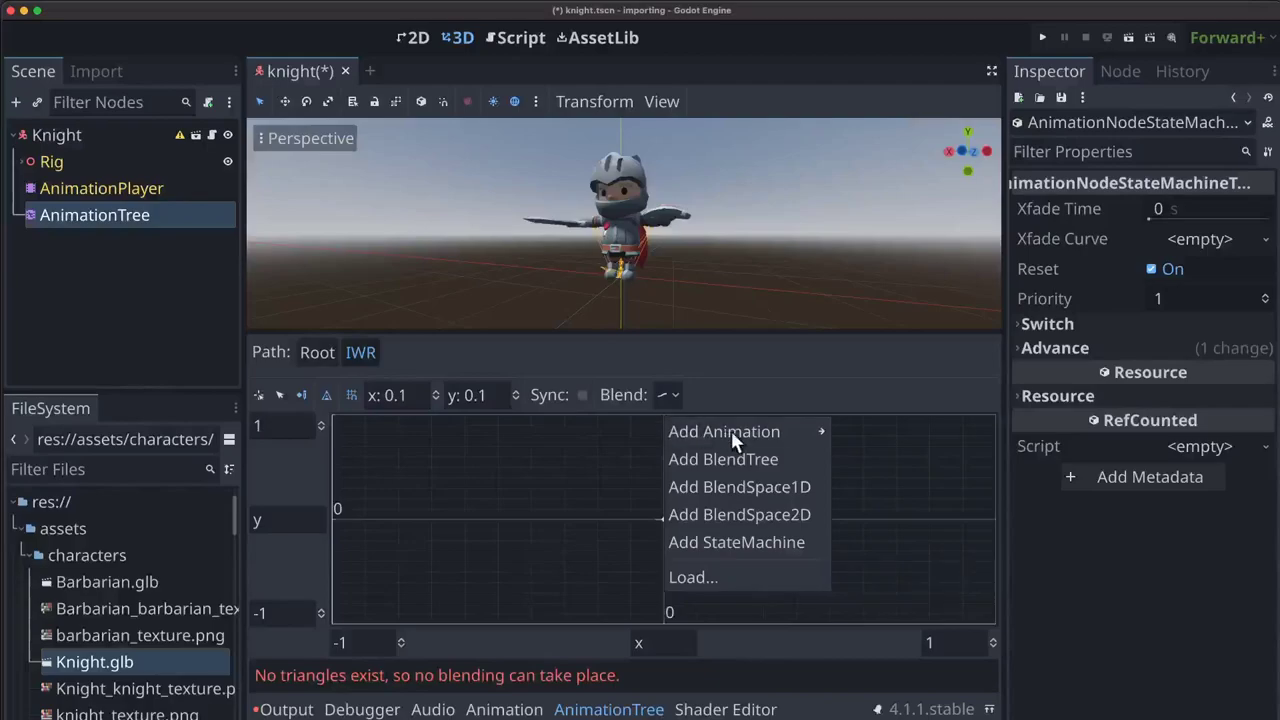
mouse_move(731, 431)
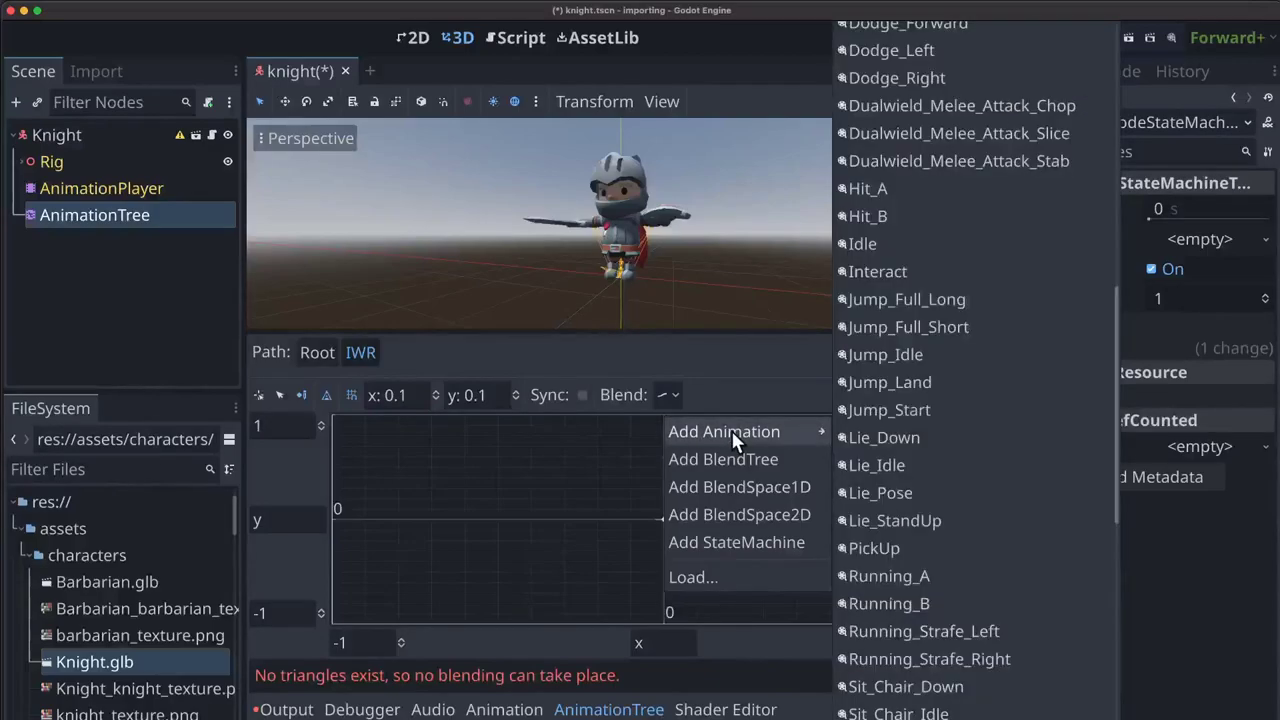
click(929, 577)
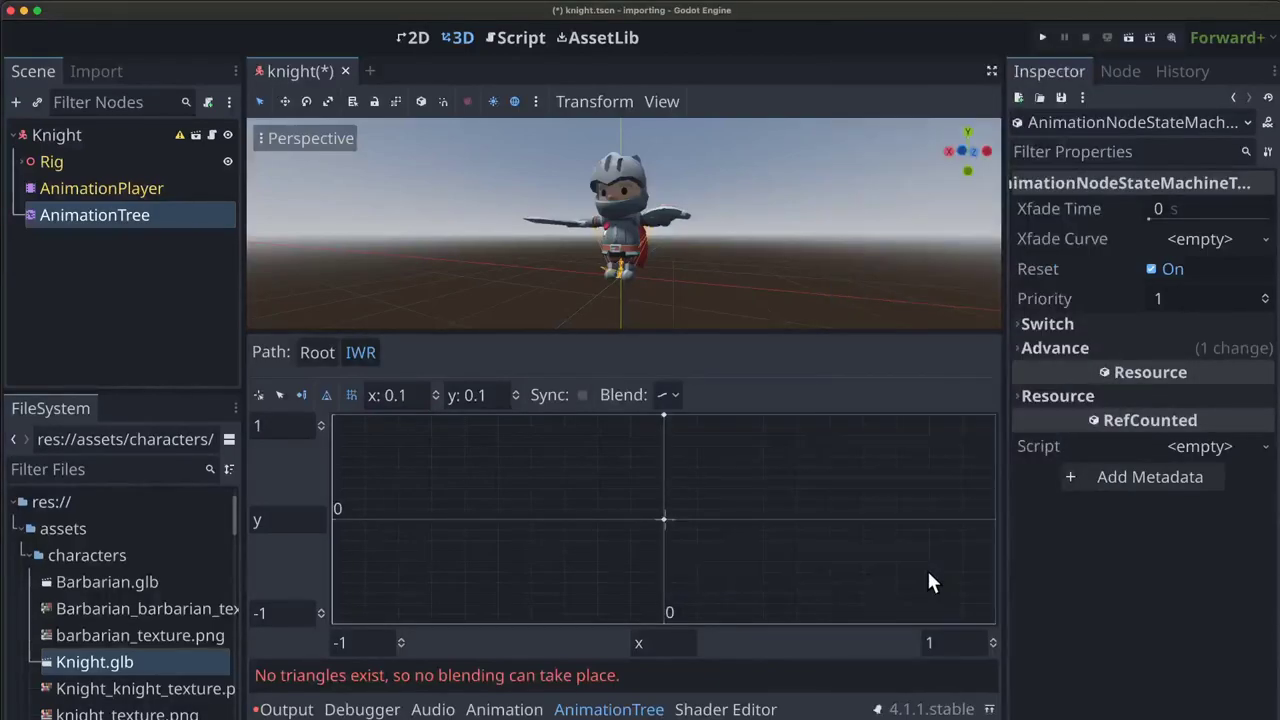
right_click(663, 621)
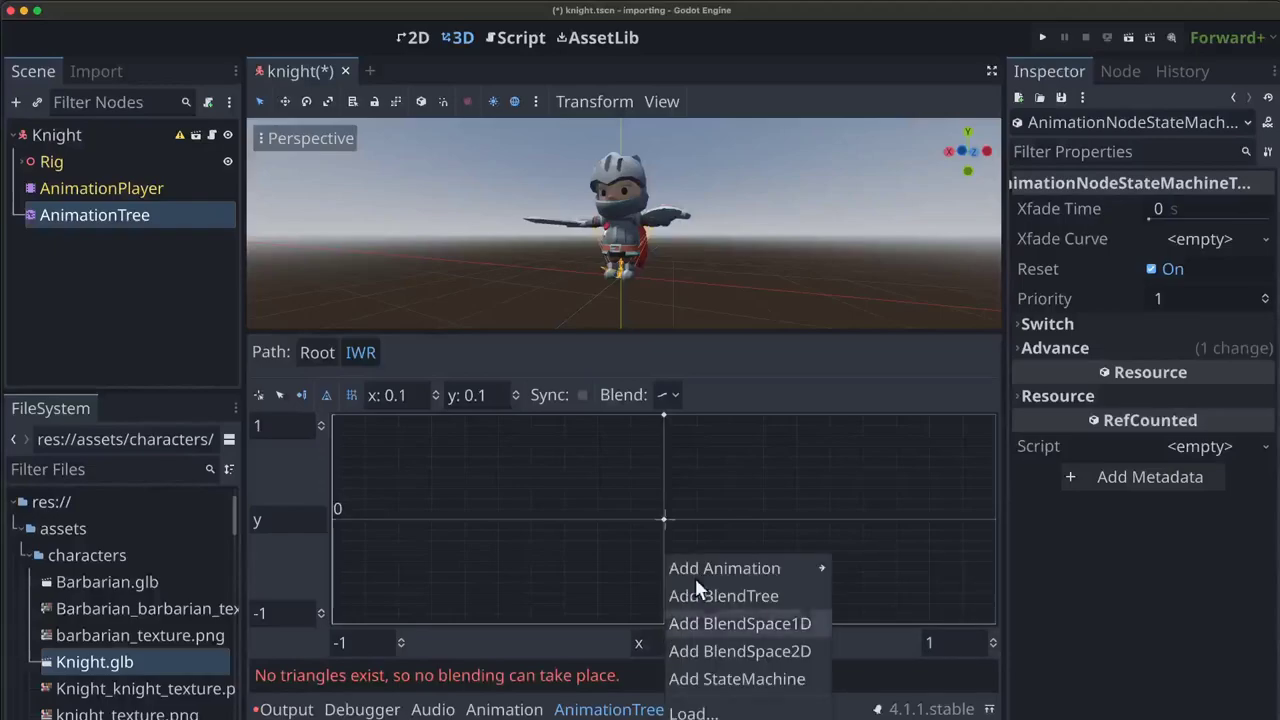
mouse_move(708, 567)
scroll(952, 583, down, 5)
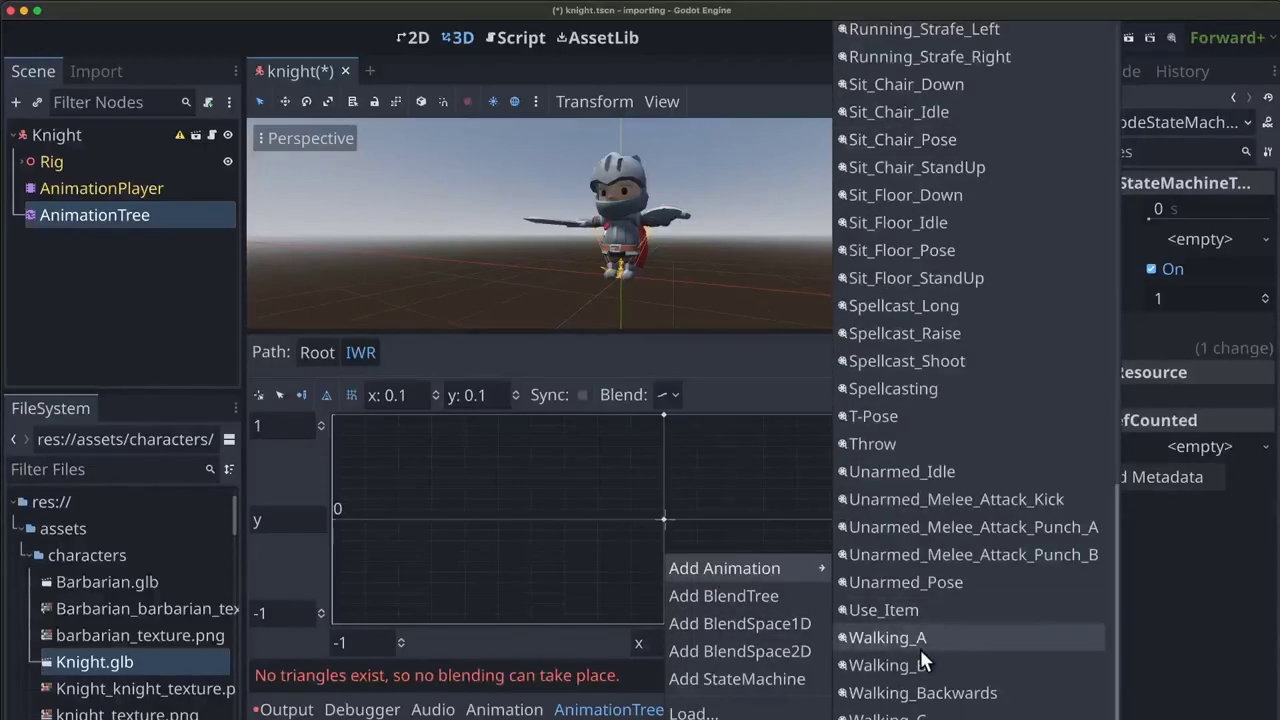
click(924, 693)
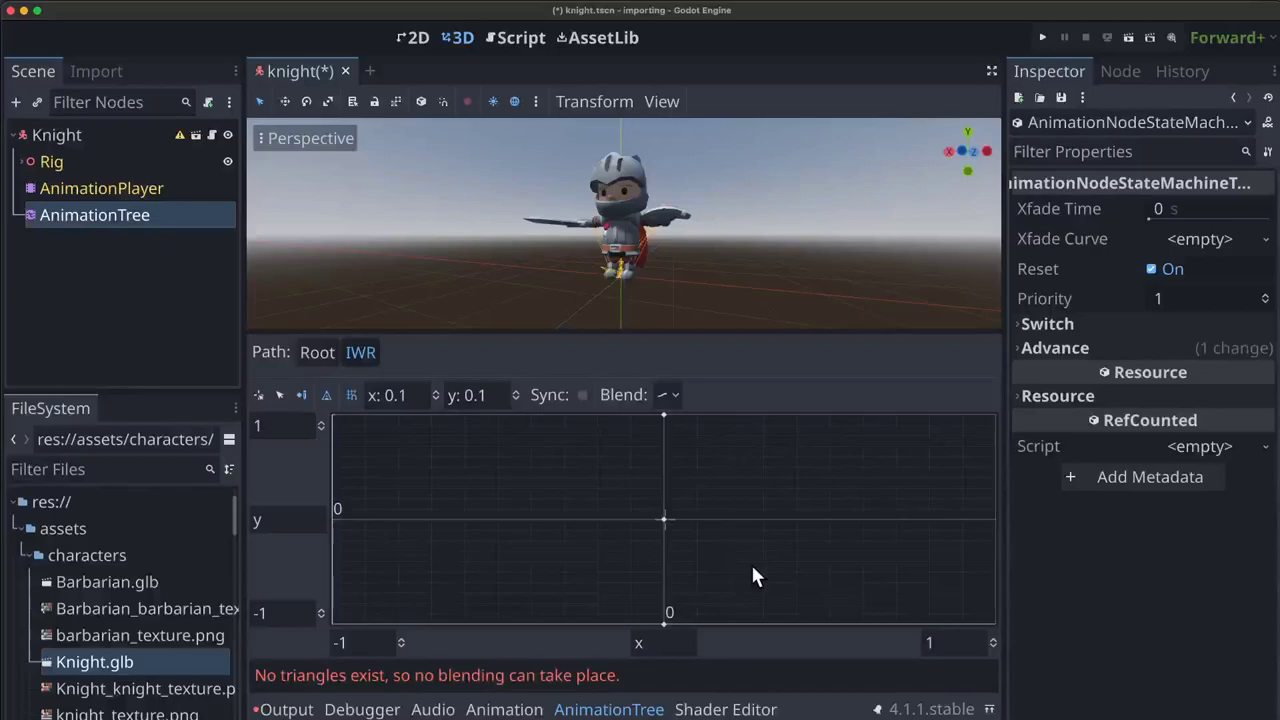
Step: Add Running_Strafe_Right at the right edge and Running_Strafe_Left at the left edge
right_click(993, 518)
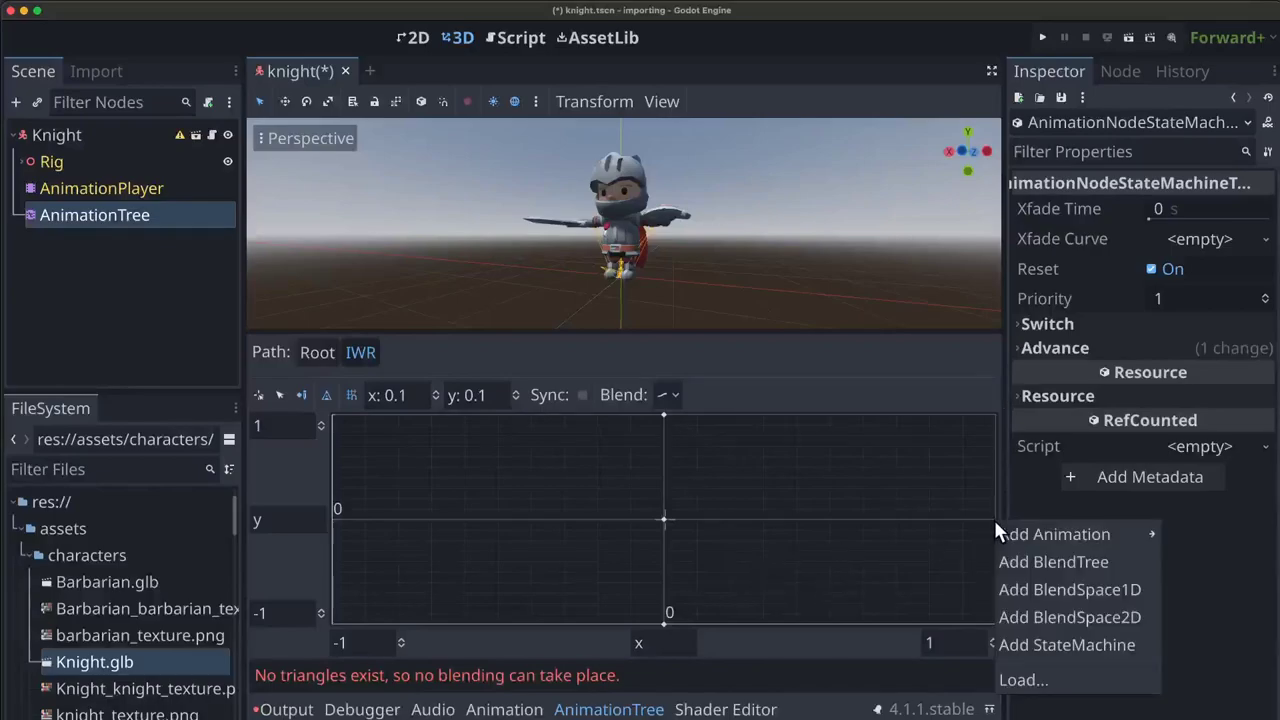
mouse_move(1050, 538)
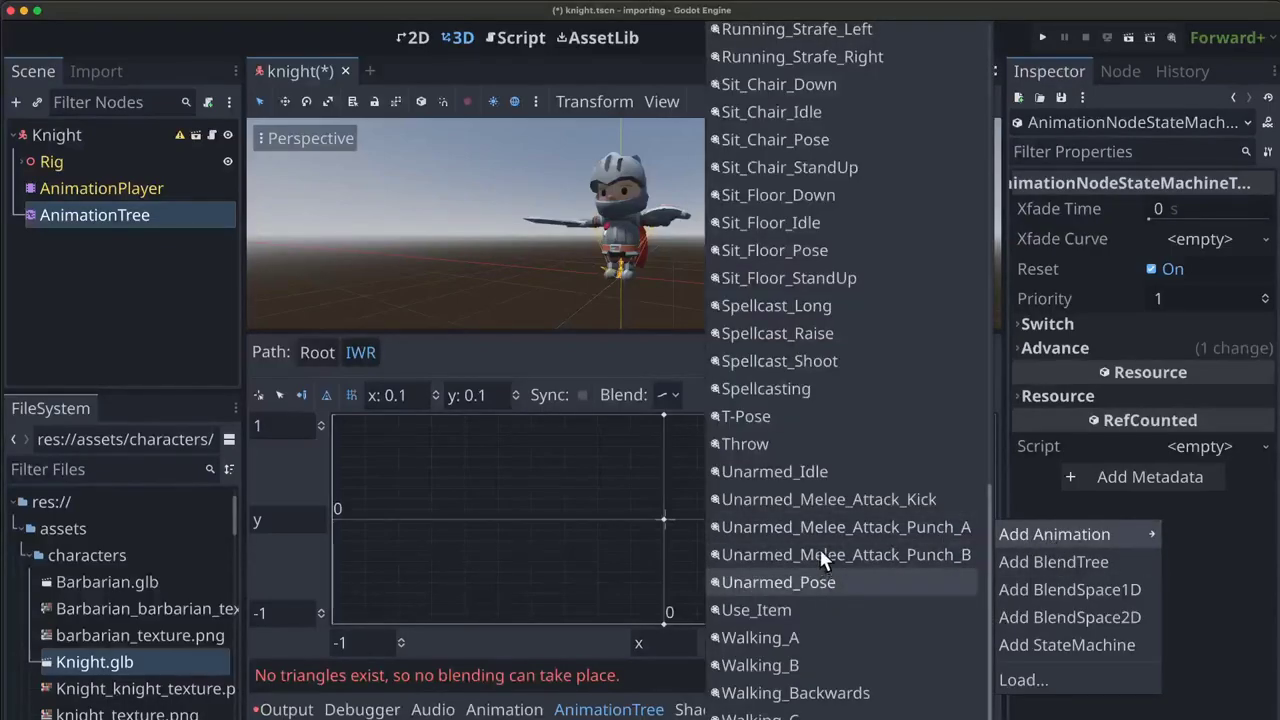
scroll(819, 548, up, 5)
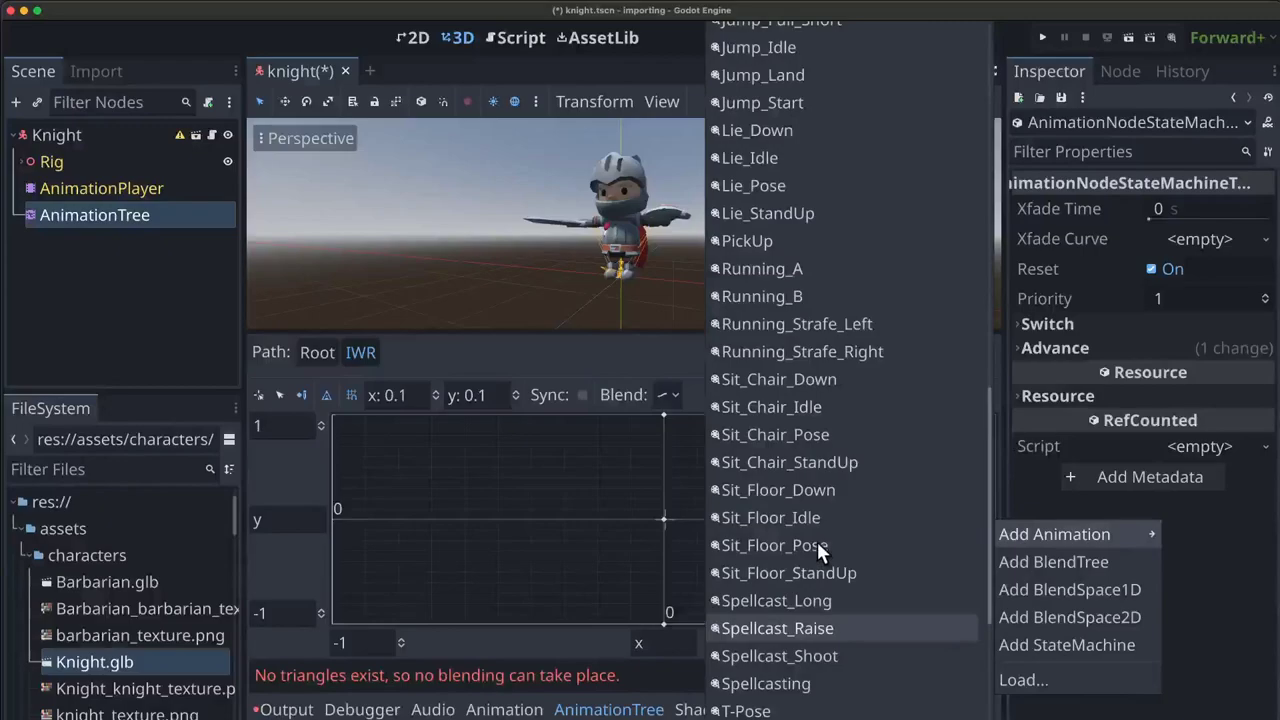
click(844, 348)
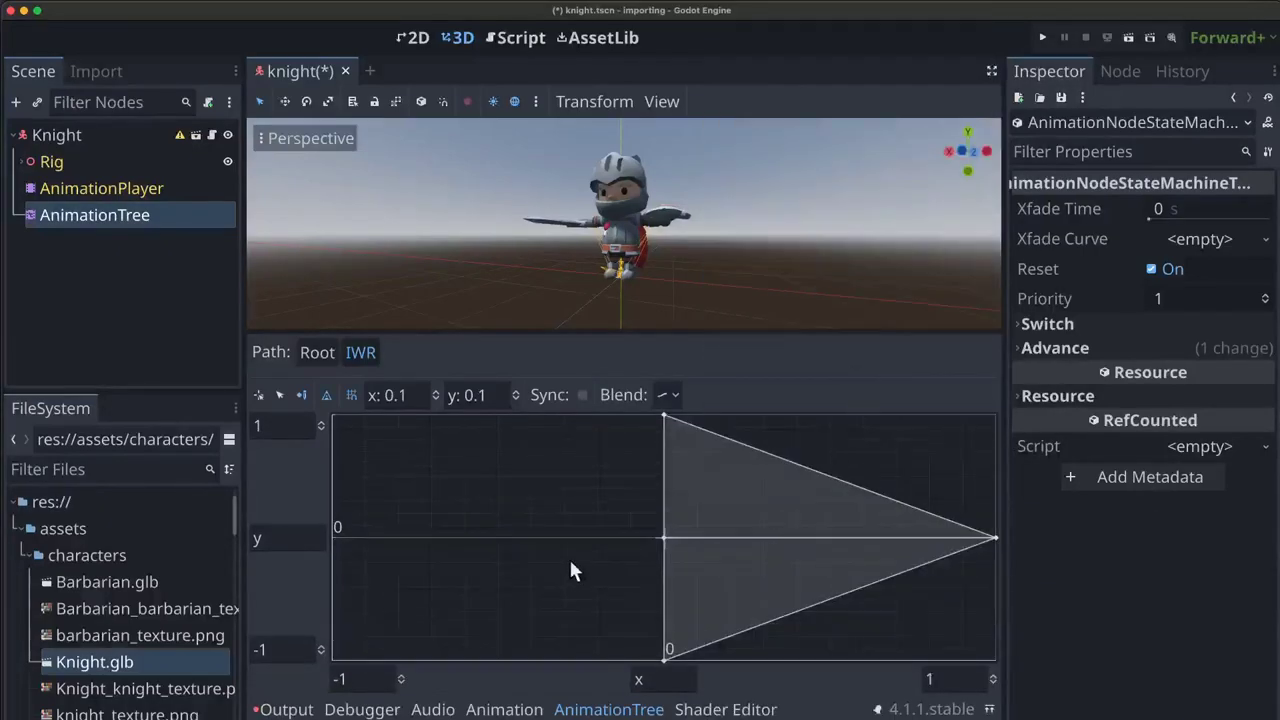
right_click(335, 537)
mouse_move(403, 554)
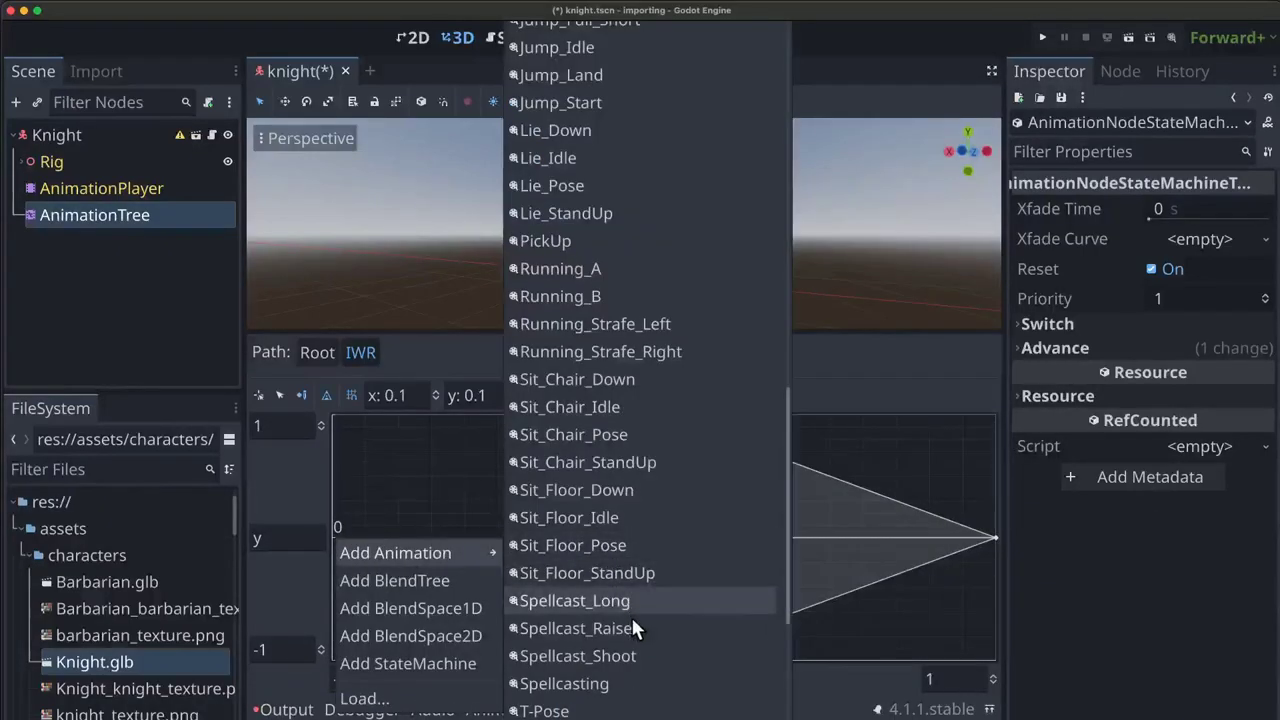
click(606, 329)
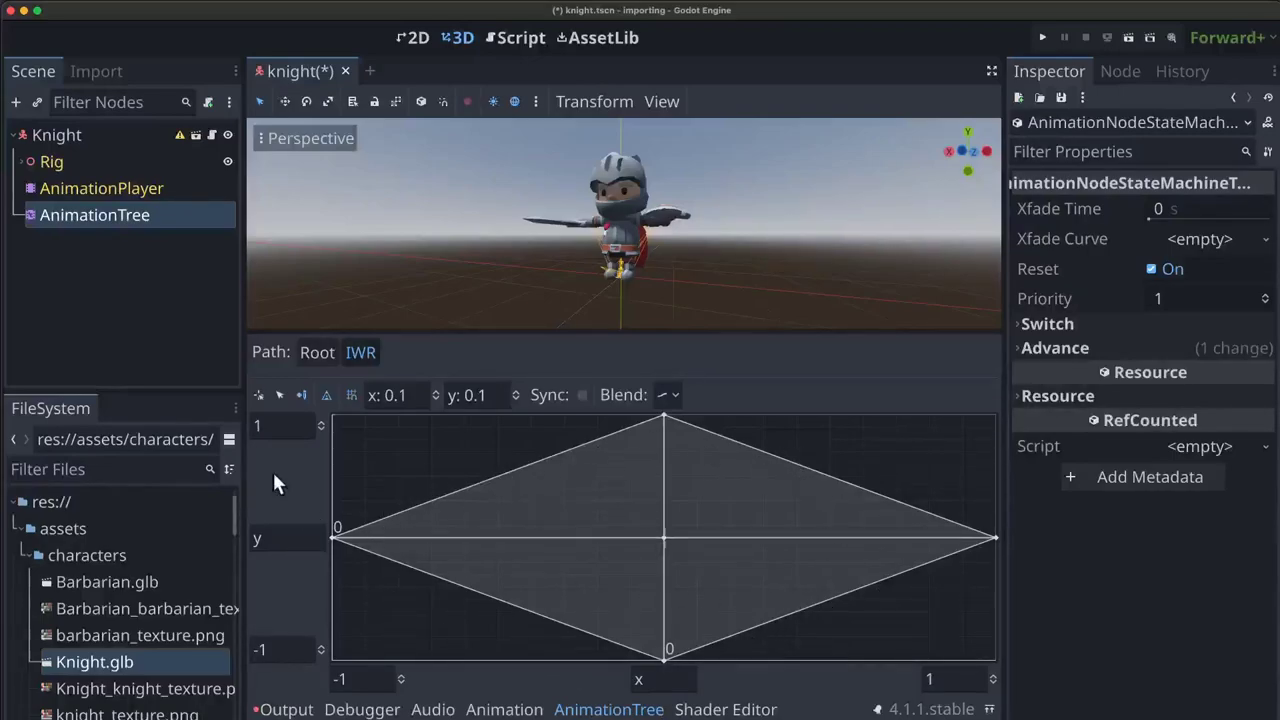
Step: Return to the root state machine and open IWR with the blend-position tool
click(318, 353)
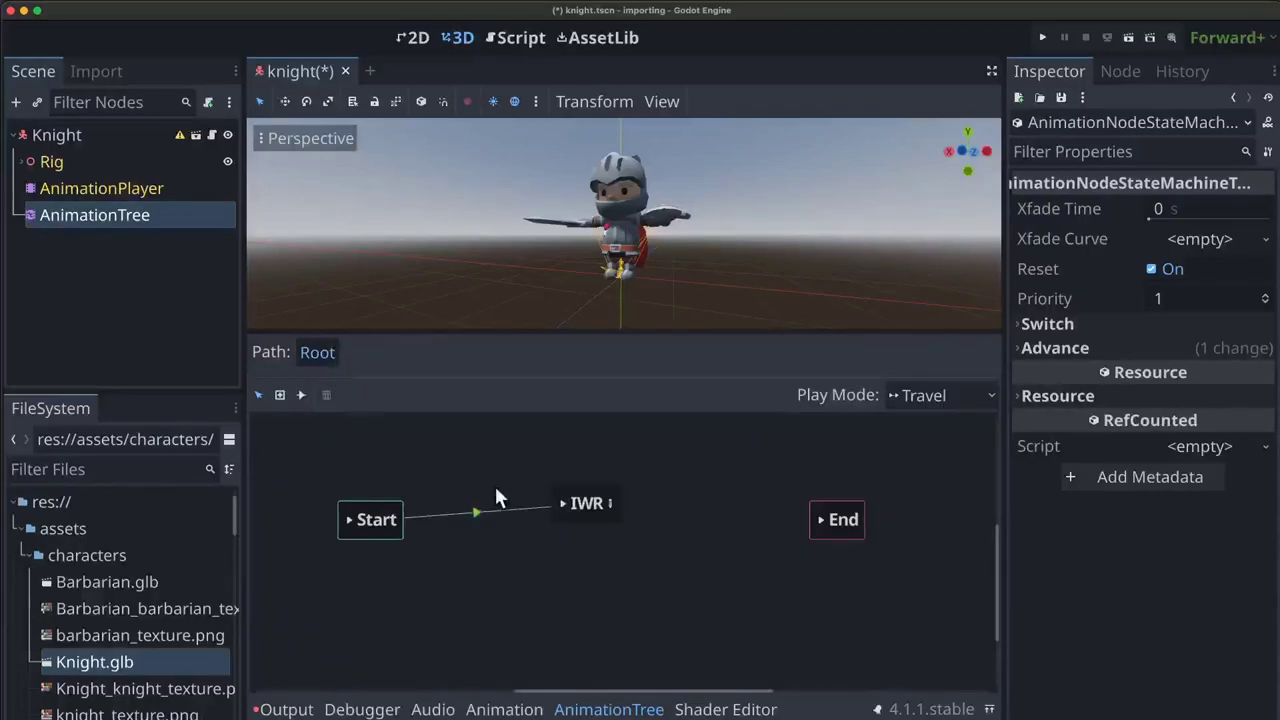
click(563, 503)
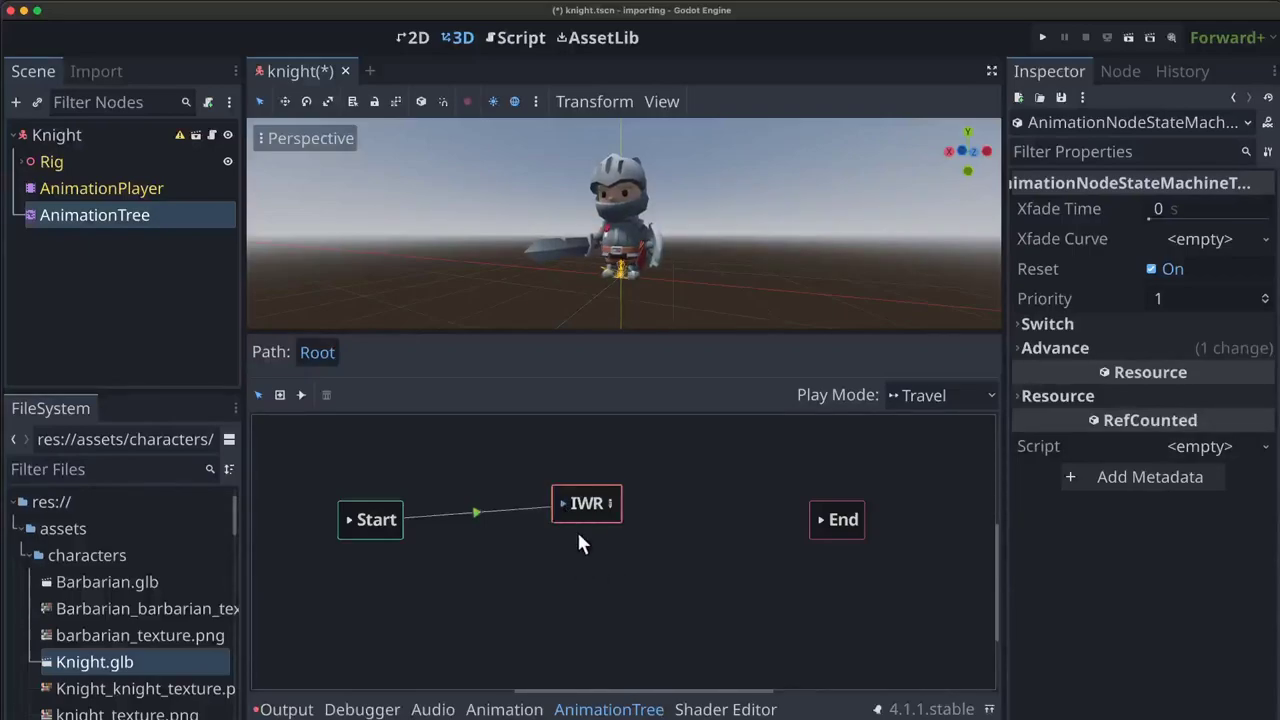
click(610, 504)
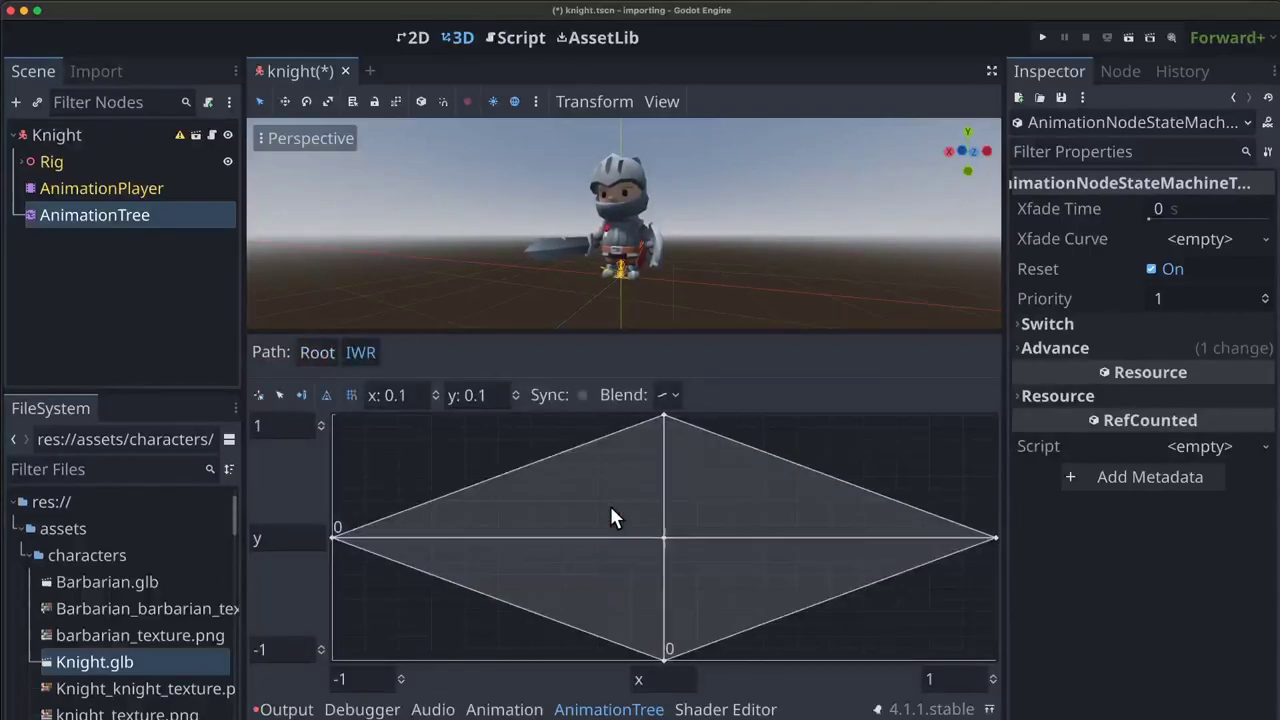
click(258, 396)
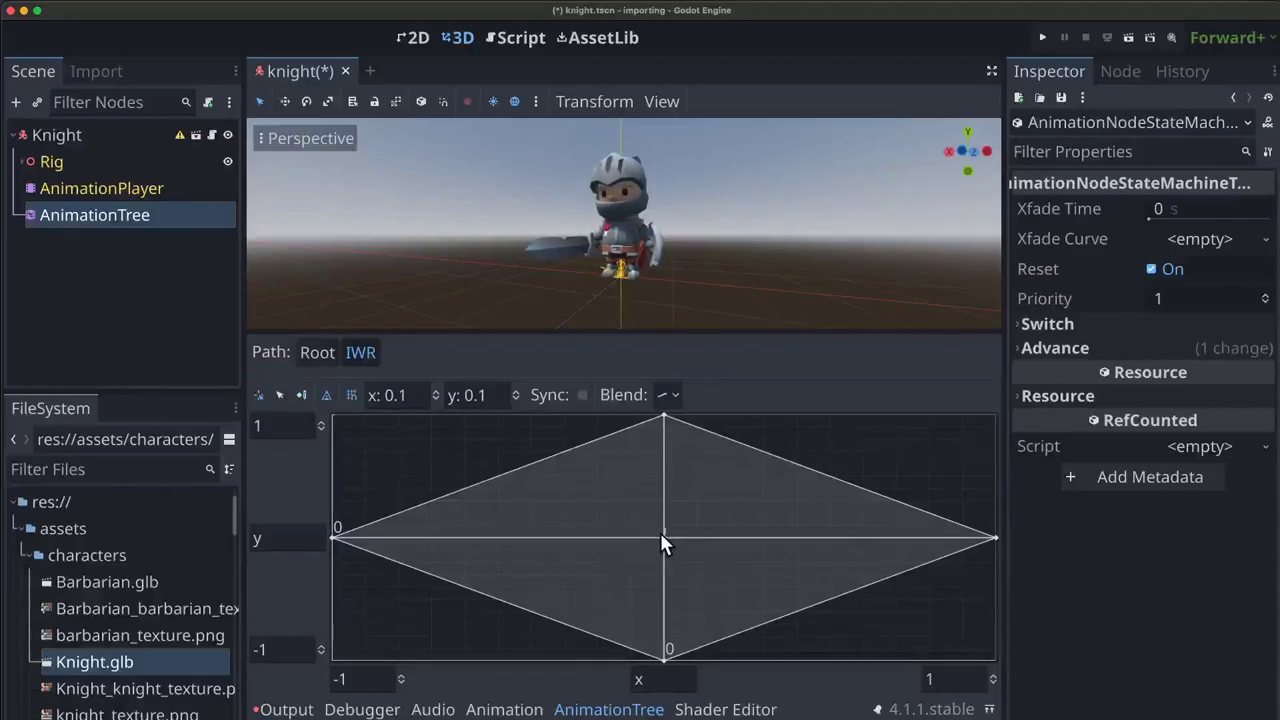
Step: Drag the blend position toward running, centre idle, left strafe and right strafe
drag(660, 514, 664, 424)
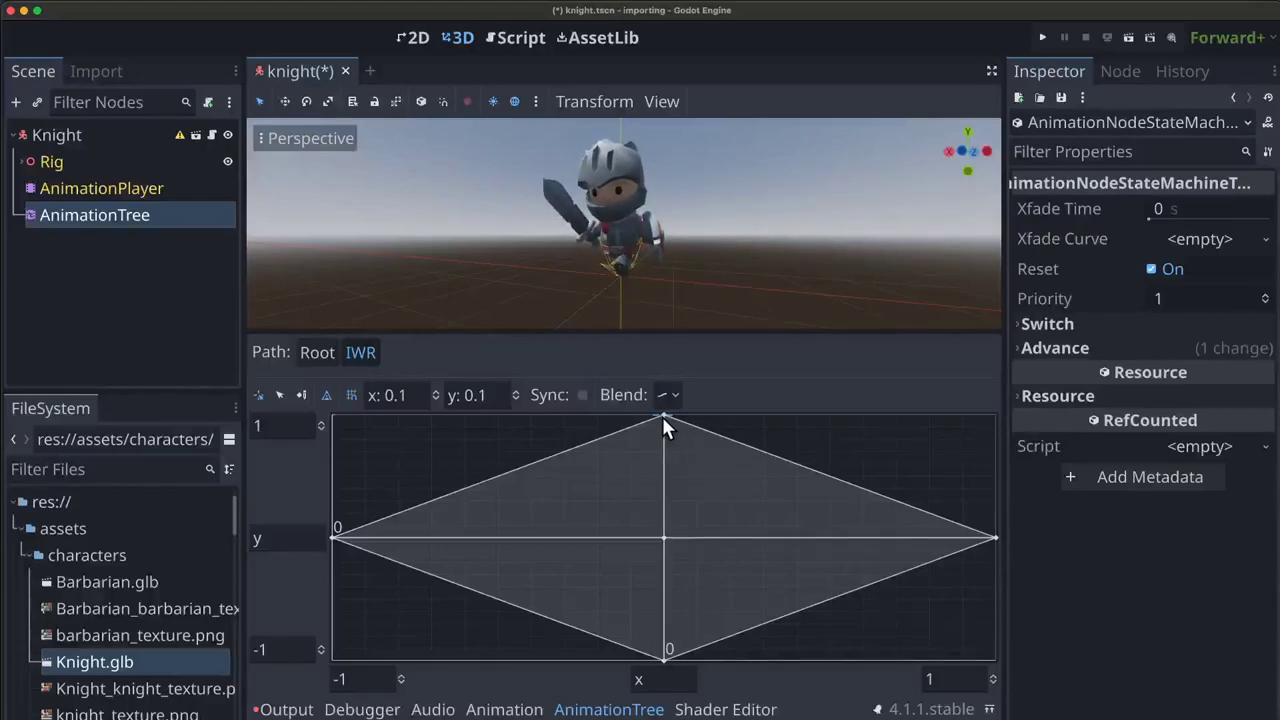
drag(656, 458, 658, 563)
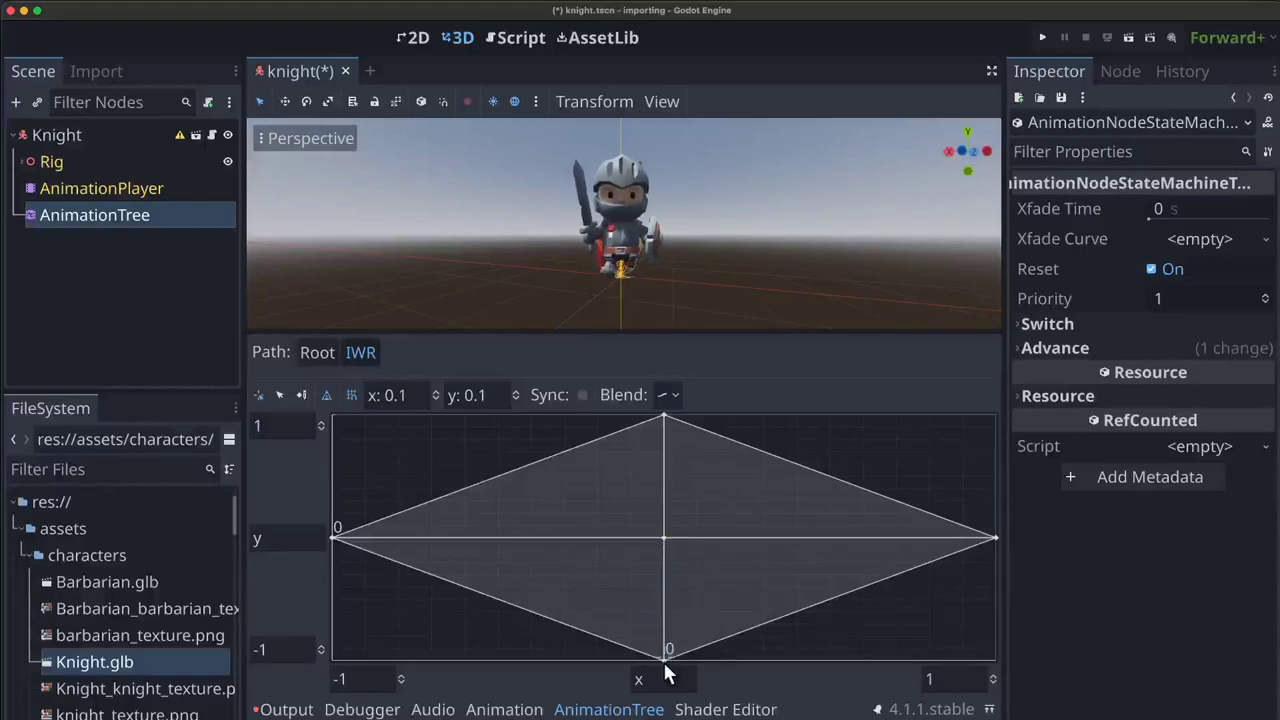
drag(665, 676, 665, 547)
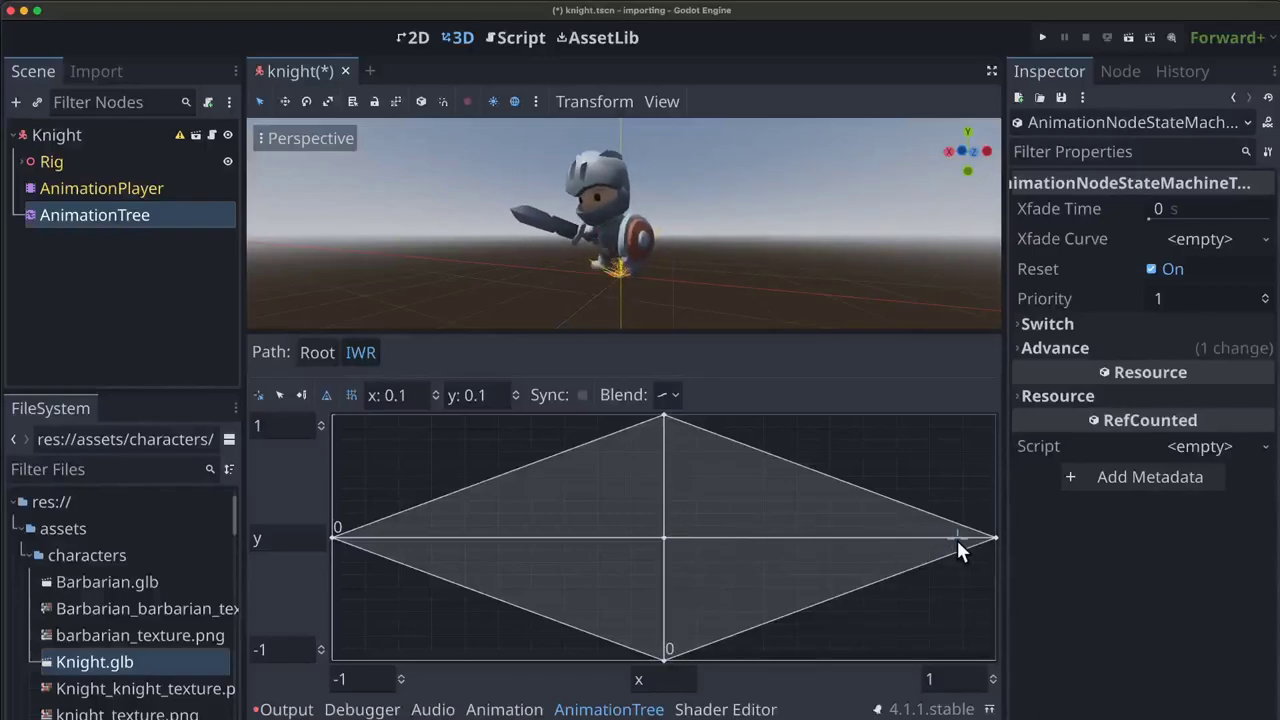
drag(676, 555, 499, 555)
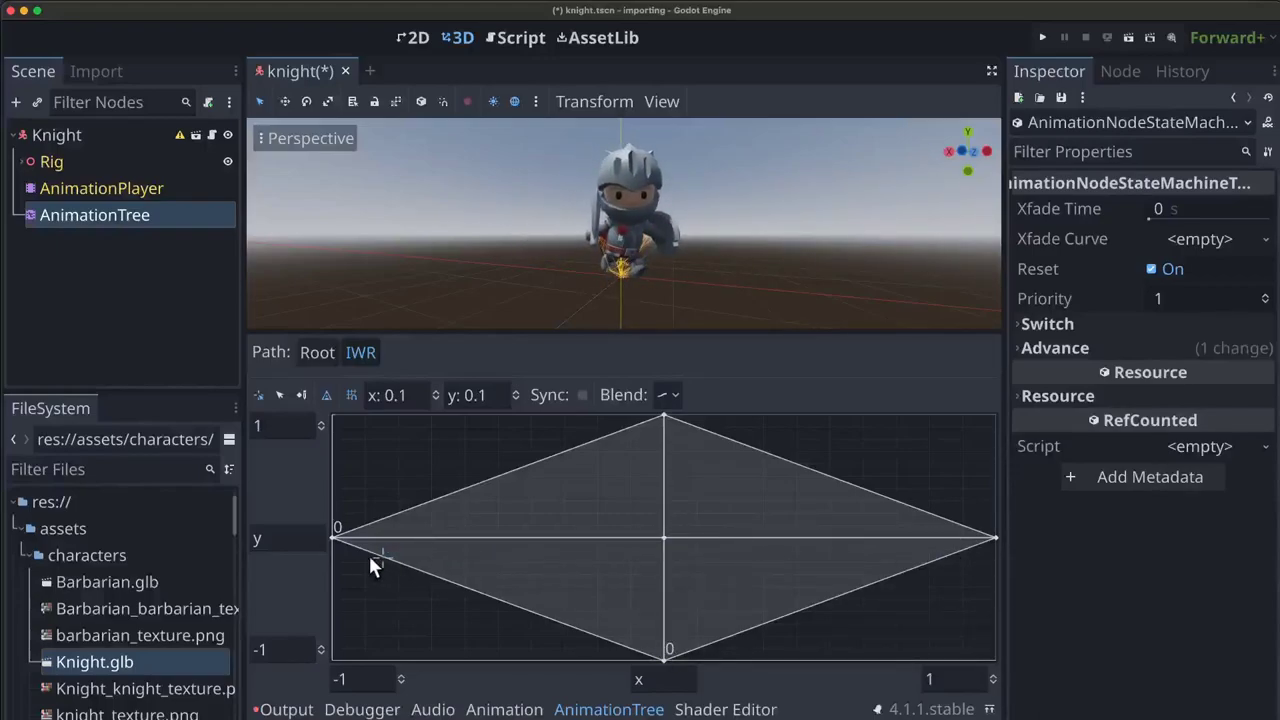
drag(366, 563, 473, 548)
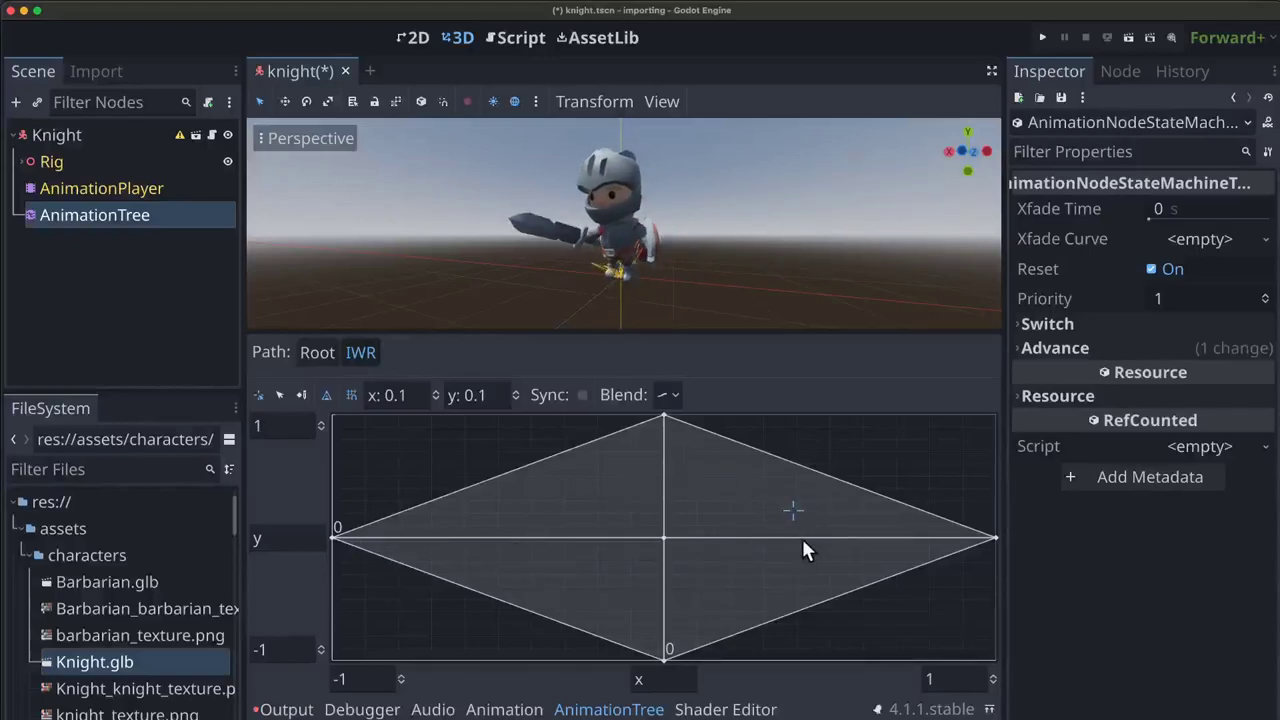
drag(606, 603, 663, 539)
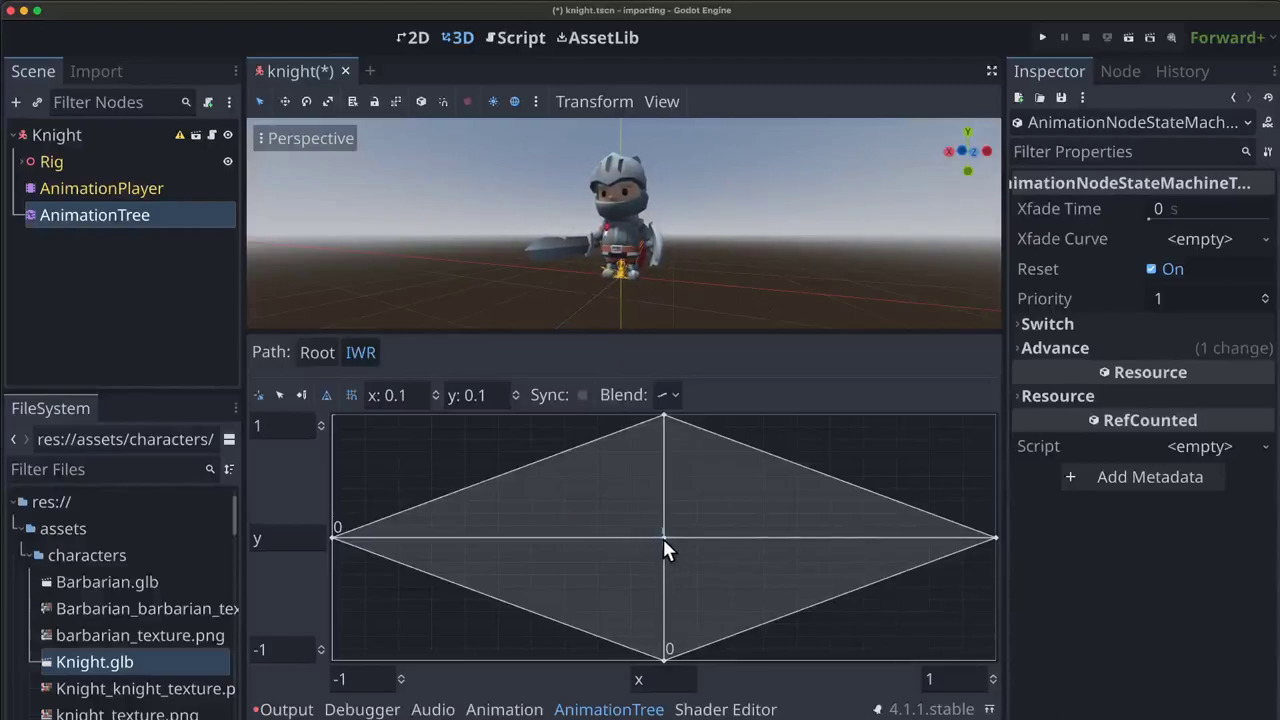
Step: Go back to the root state machine graph and move the IWR state down beside Start
click(316, 353)
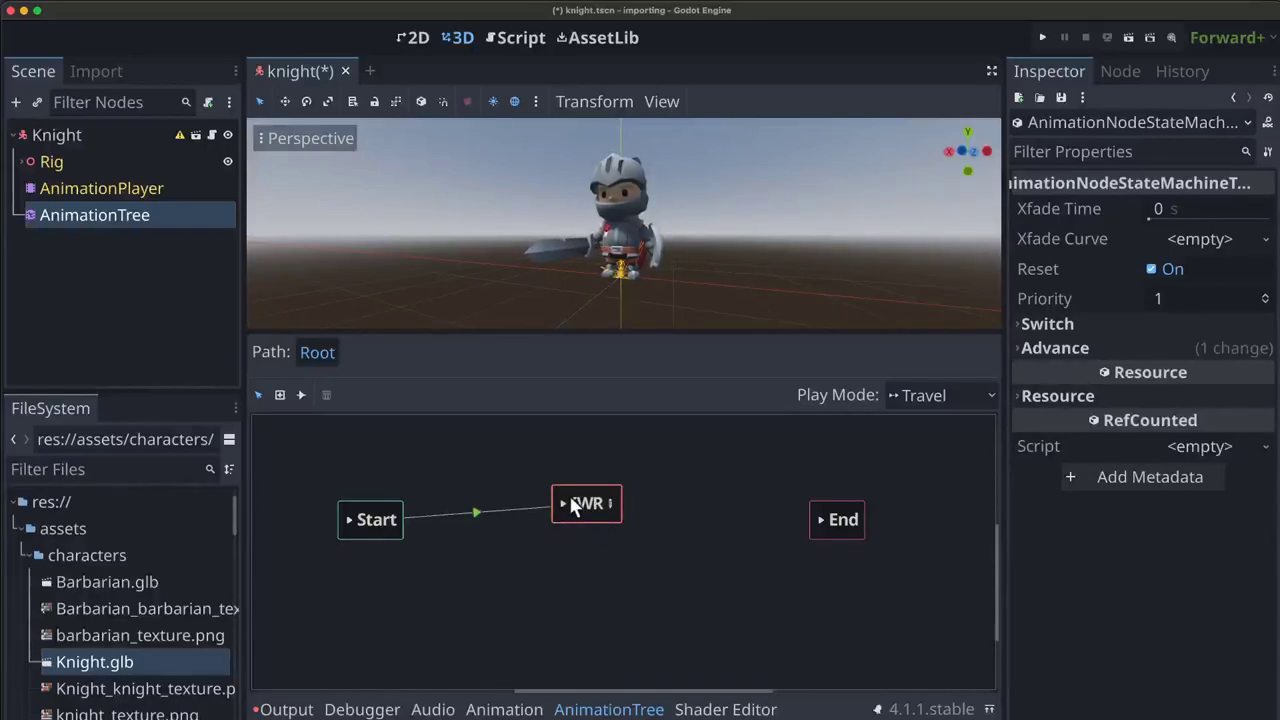
drag(588, 494, 564, 515)
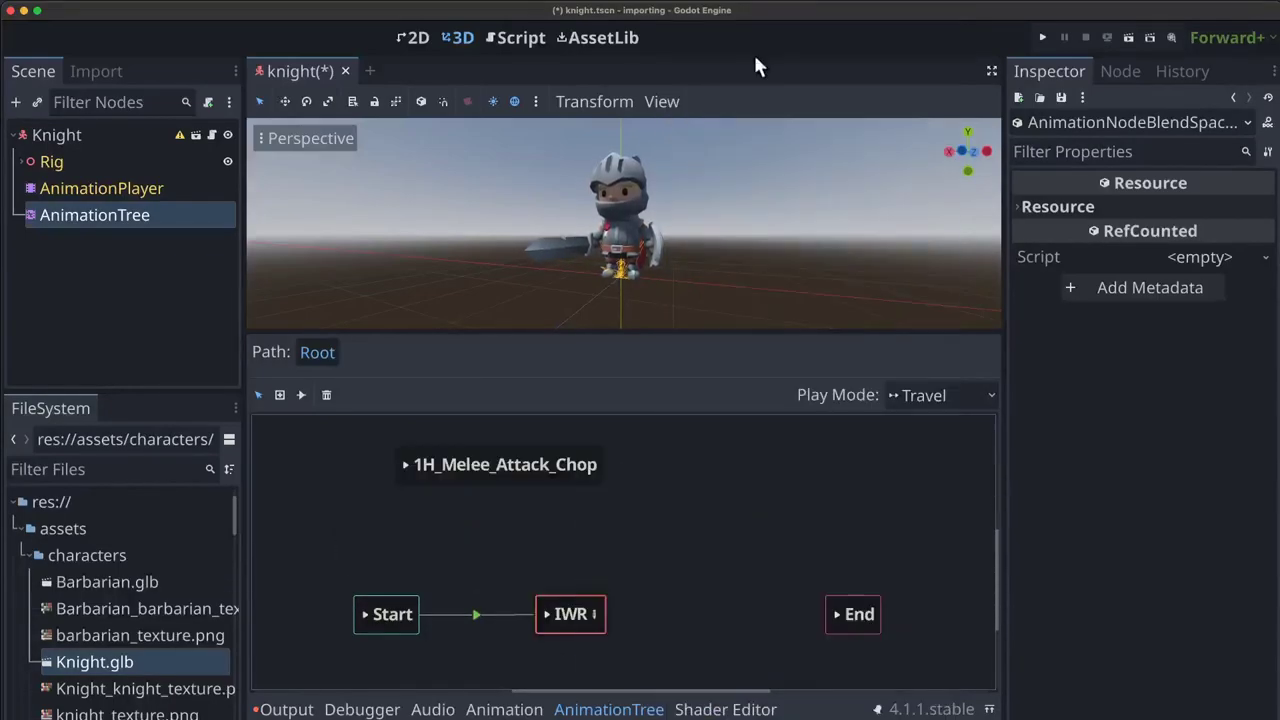
Step: Add the attack and Interact animation states, and link Interact to IWR
right_click(714, 434)
click(971, 86)
right_click(714, 434)
click(943, 666)
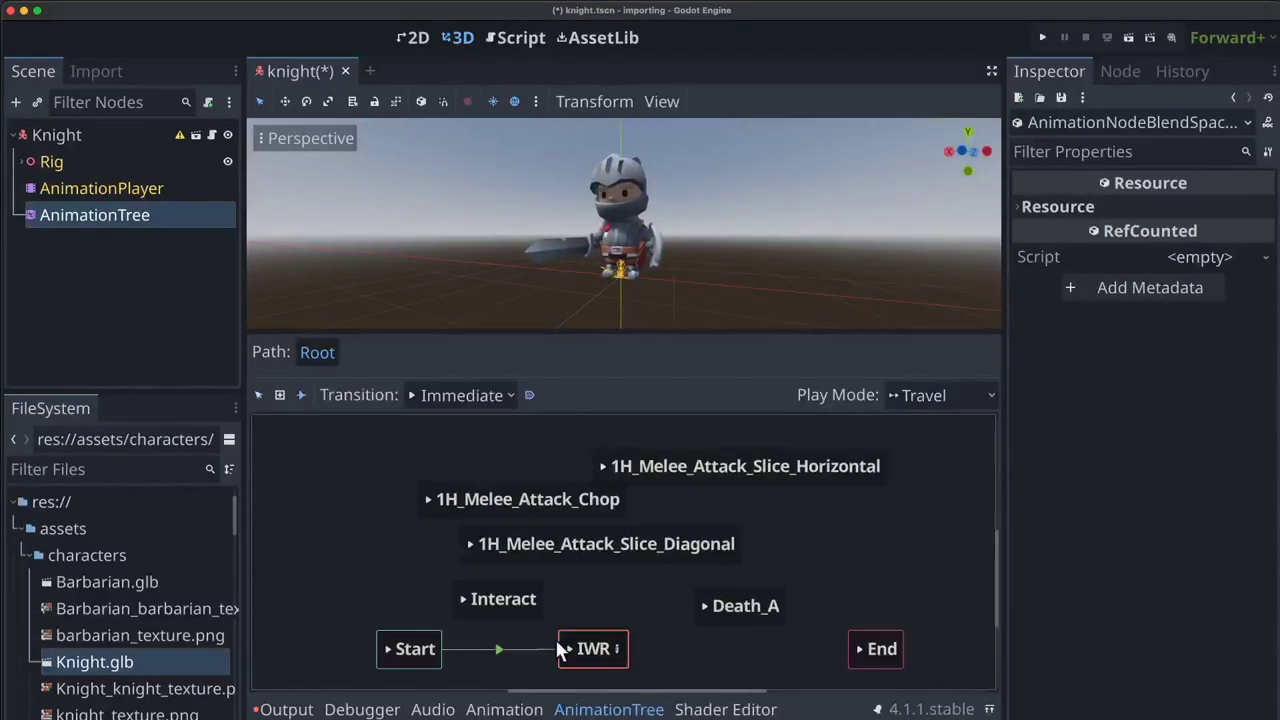
drag(593, 648, 697, 628)
Step: Rearrange the slice attack states and connect Death_A and the attacks to IWR
right_click(551, 490)
drag(606, 544, 370, 491)
drag(745, 466, 815, 462)
drag(430, 461, 490, 590)
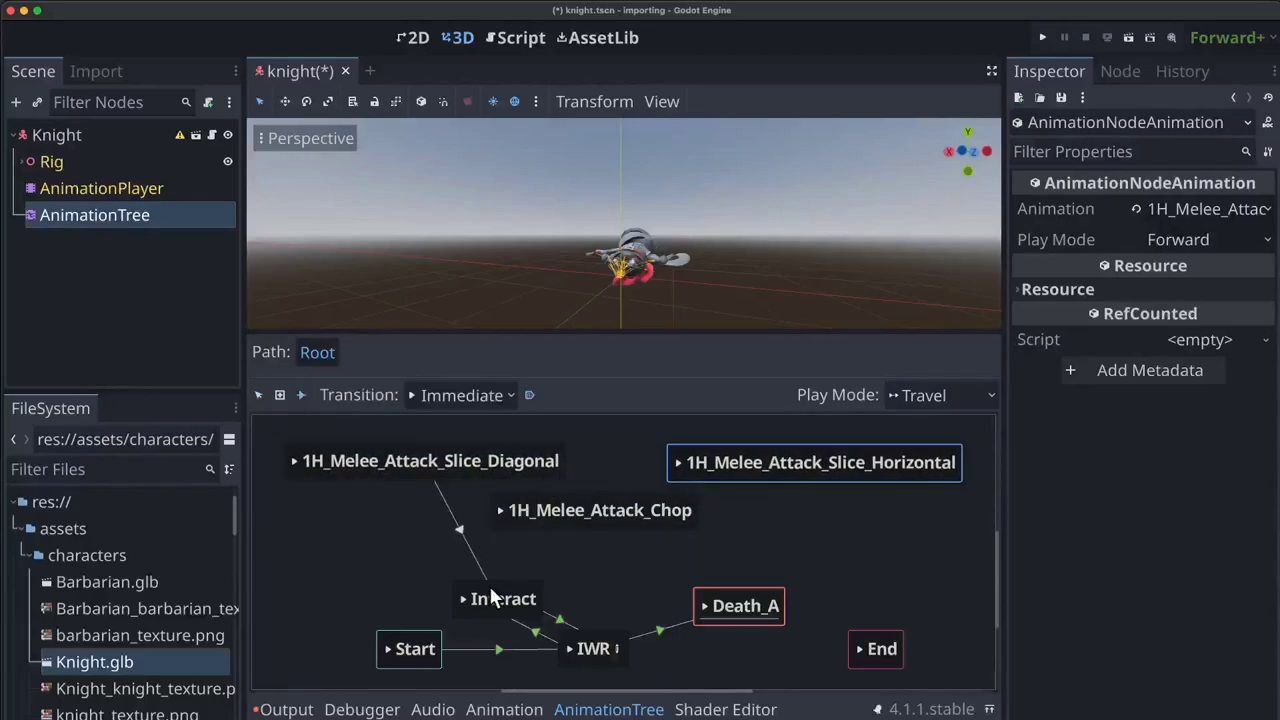
drag(600, 510, 593, 648)
drag(593, 648, 759, 472)
Step: Make the attack-to-IWR transitions advance automatically and switch At End
click(258, 394)
click(655, 628)
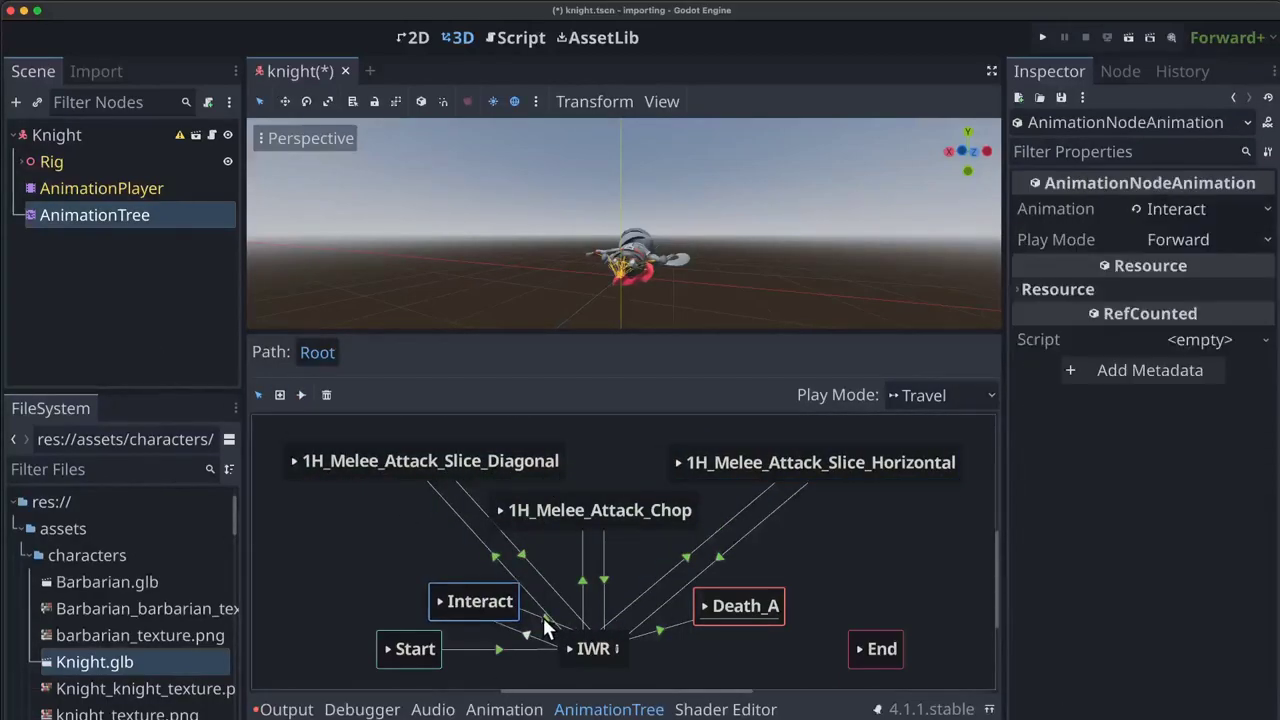
click(1055, 348)
click(1225, 400)
click(1225, 430)
click(582, 565)
click(470, 525)
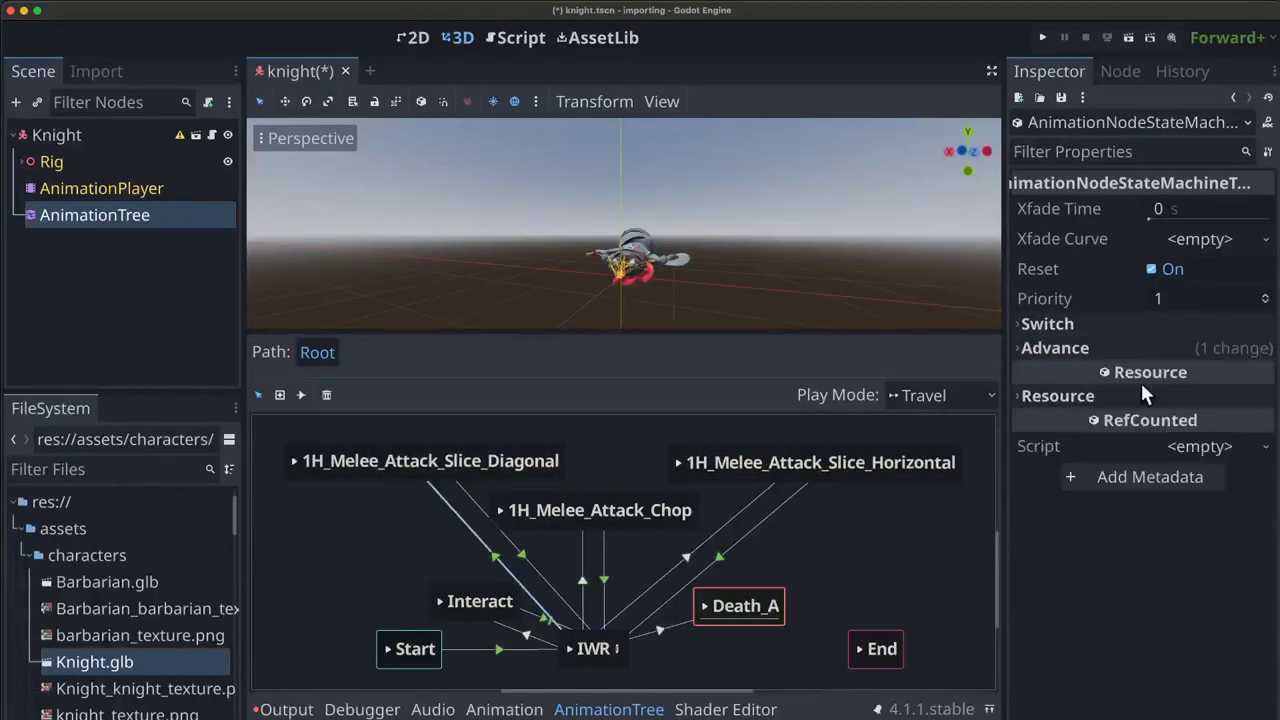
click(1047, 324)
click(1210, 350)
Step: Rename the attacks to 1h_slice_diagonal, 1h_attack_chop and 1h_slice_horizontal, and move Death_A down-right
click(1186, 434)
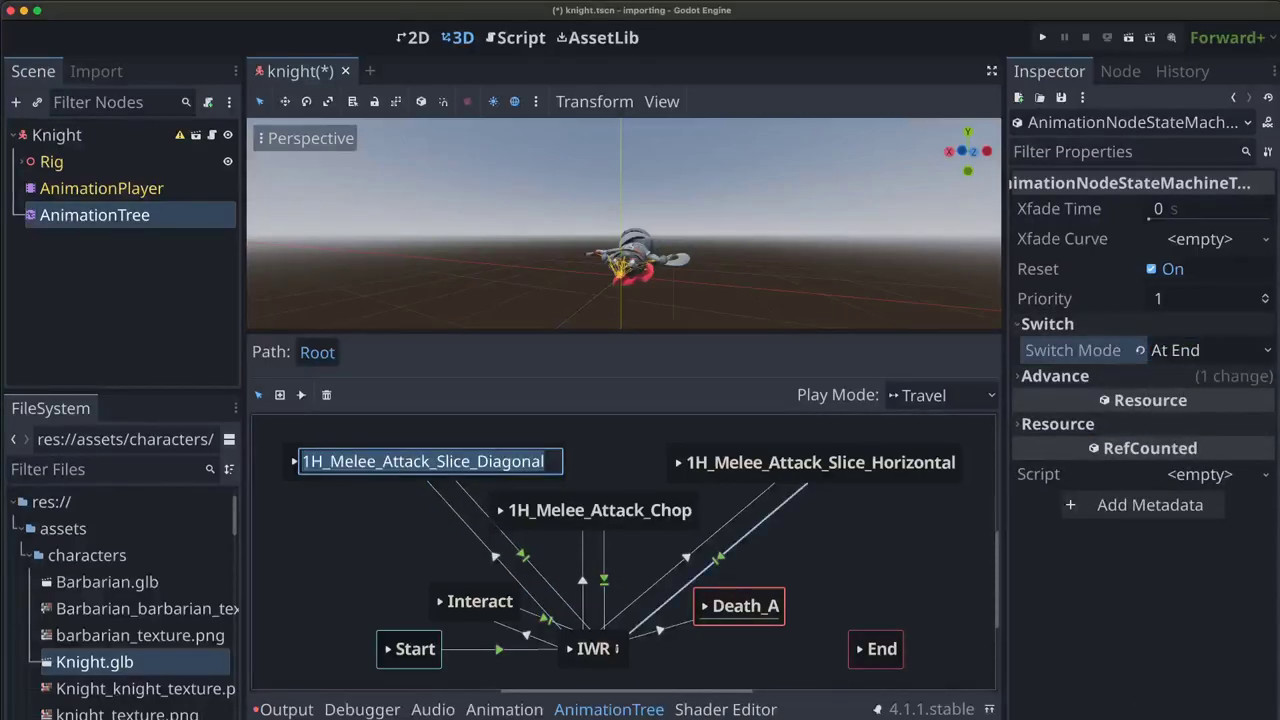
text(1h_slice_diagonal)
key(Return)
double_click(600, 510)
text(1h_attack_chop)
key(Return)
double_click(820, 462)
text(1h_slice_hori)
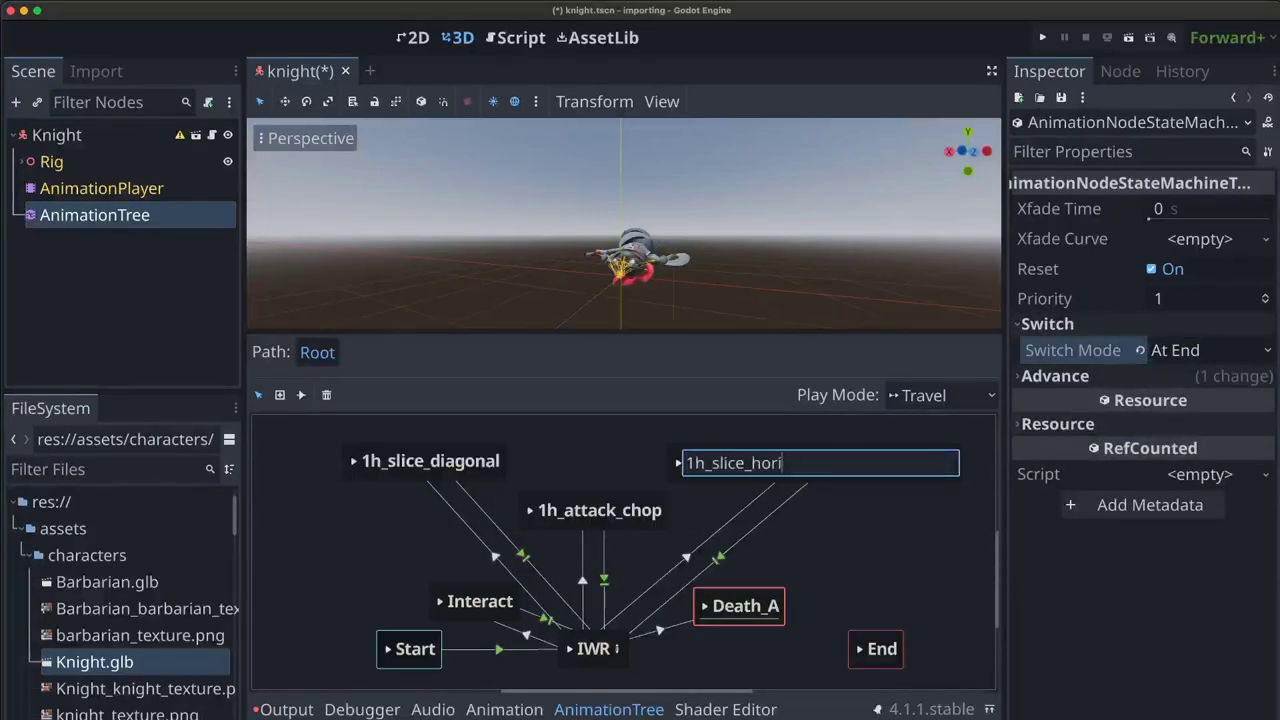
text(zontal)
key(Return)
drag(740, 606, 765, 628)
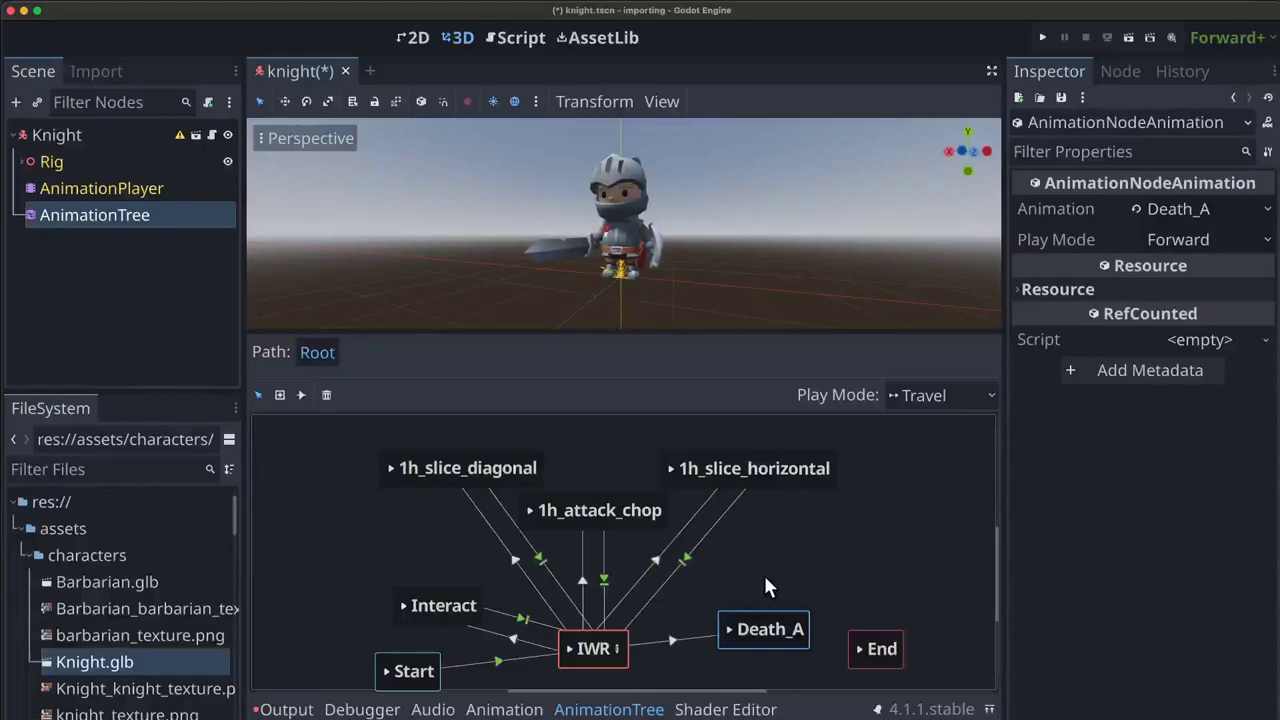
mouse_move(765, 578)
middle_down()
mouse_move(817, 554)
mouse_move(780, 580)
mouse_move(789, 571)
middle_up()
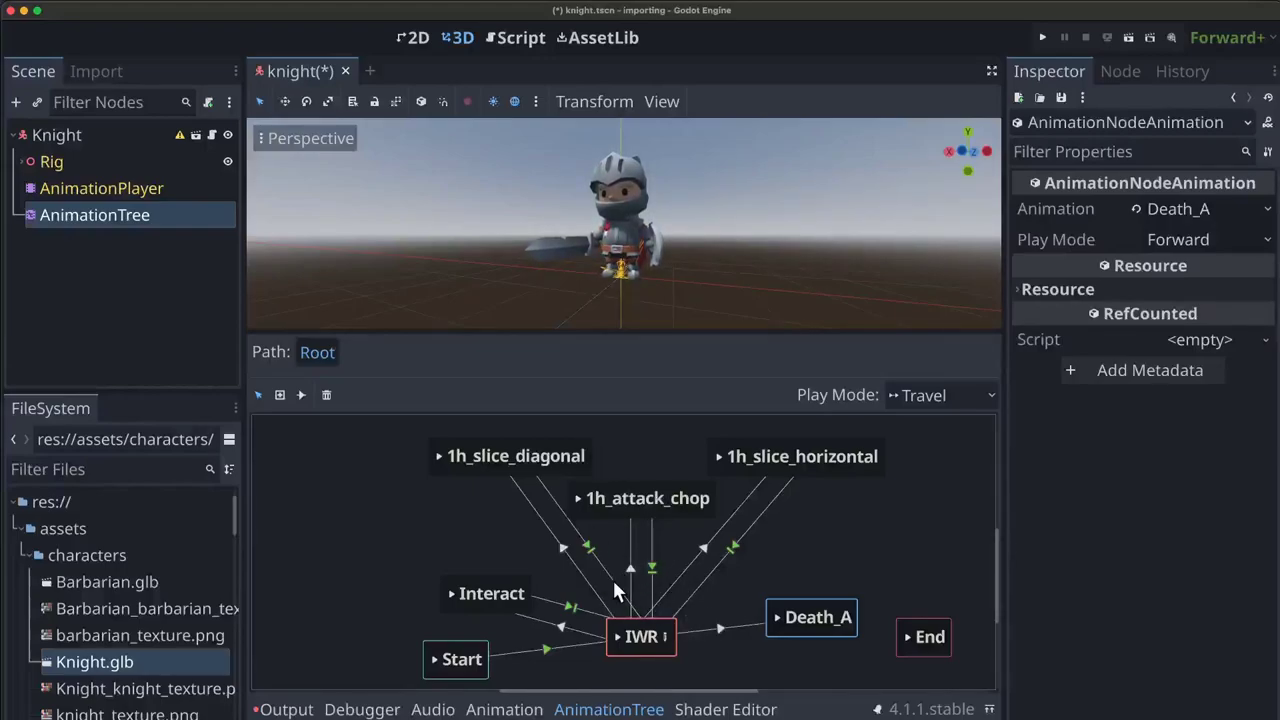
click(439, 457)
click(577, 499)
click(452, 594)
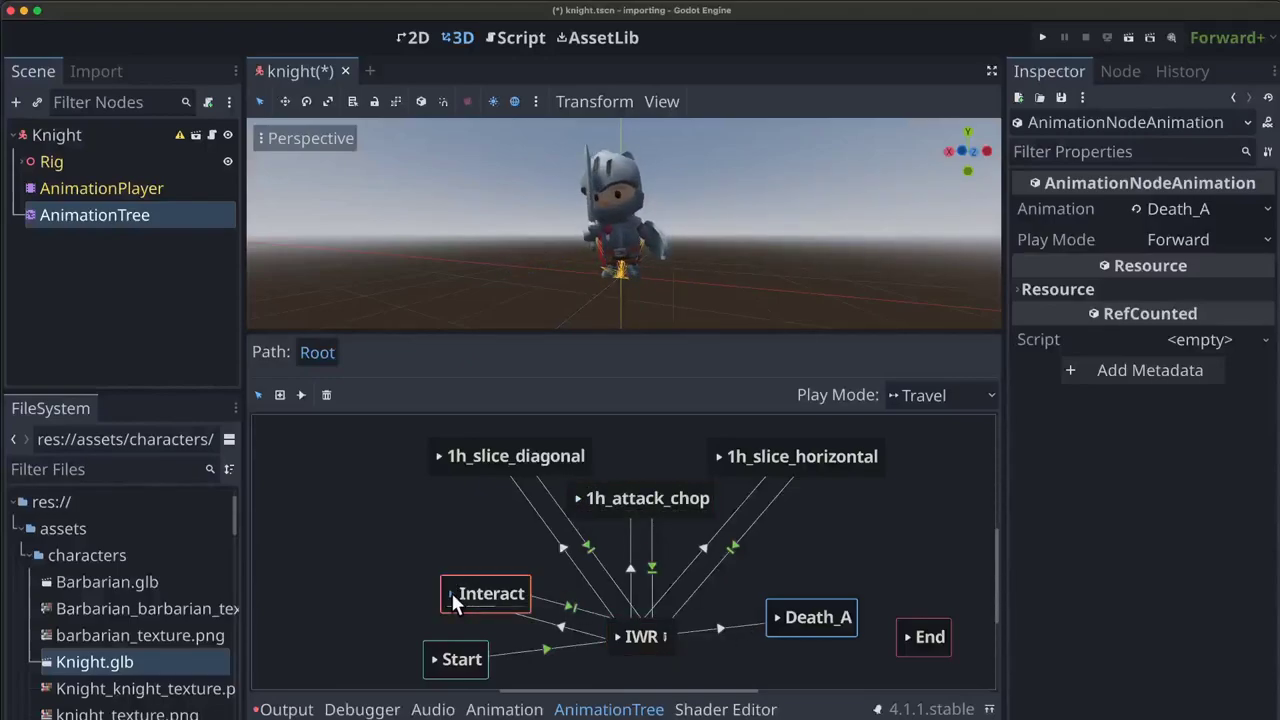
click(452, 597)
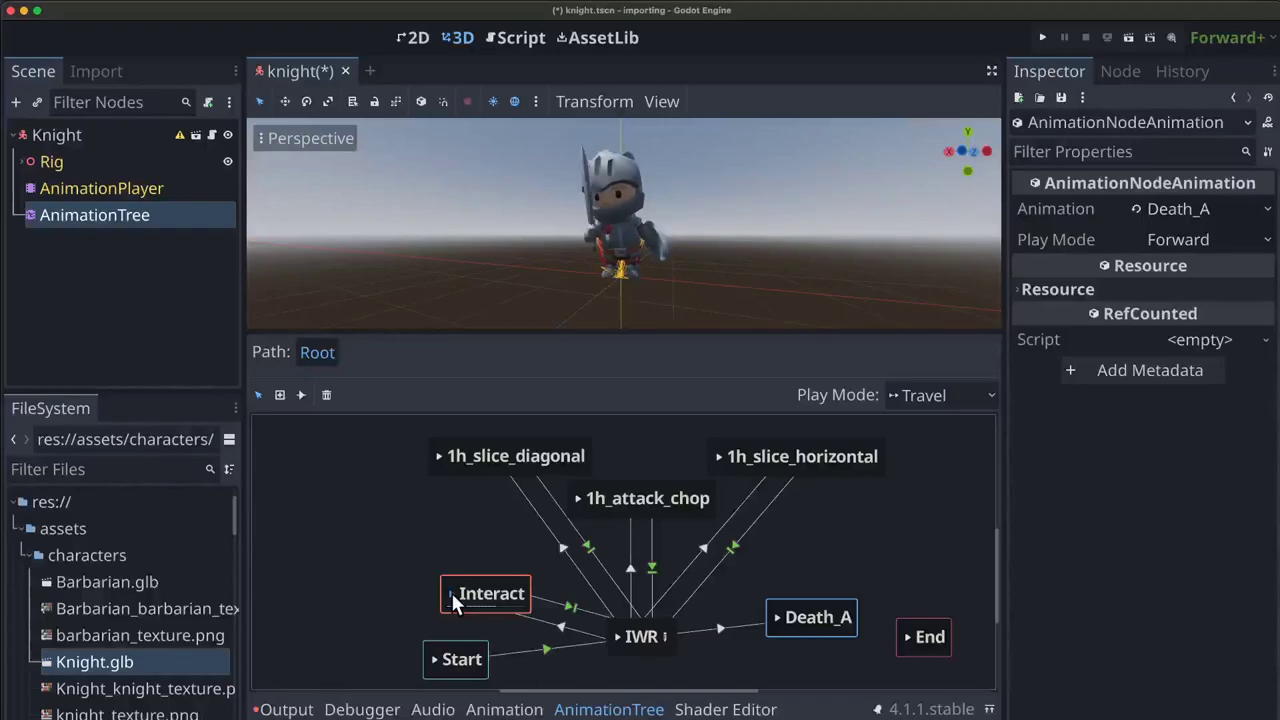
click(778, 618)
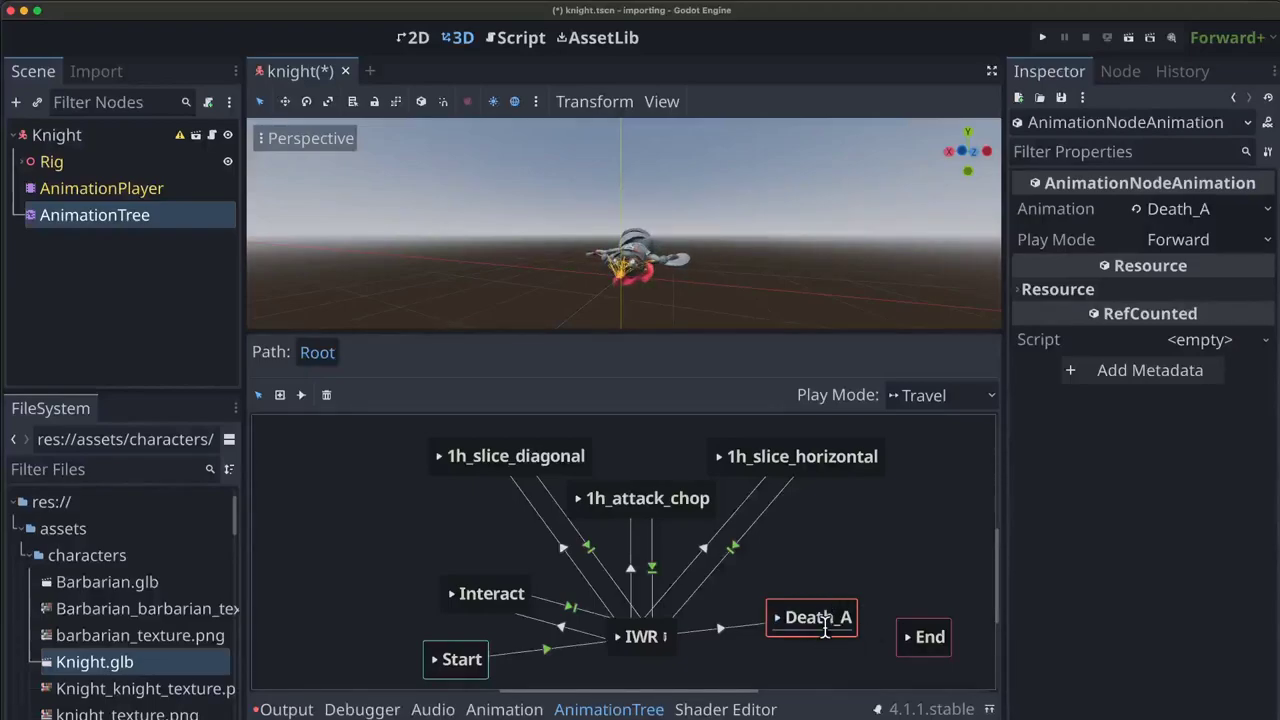
click(616, 638)
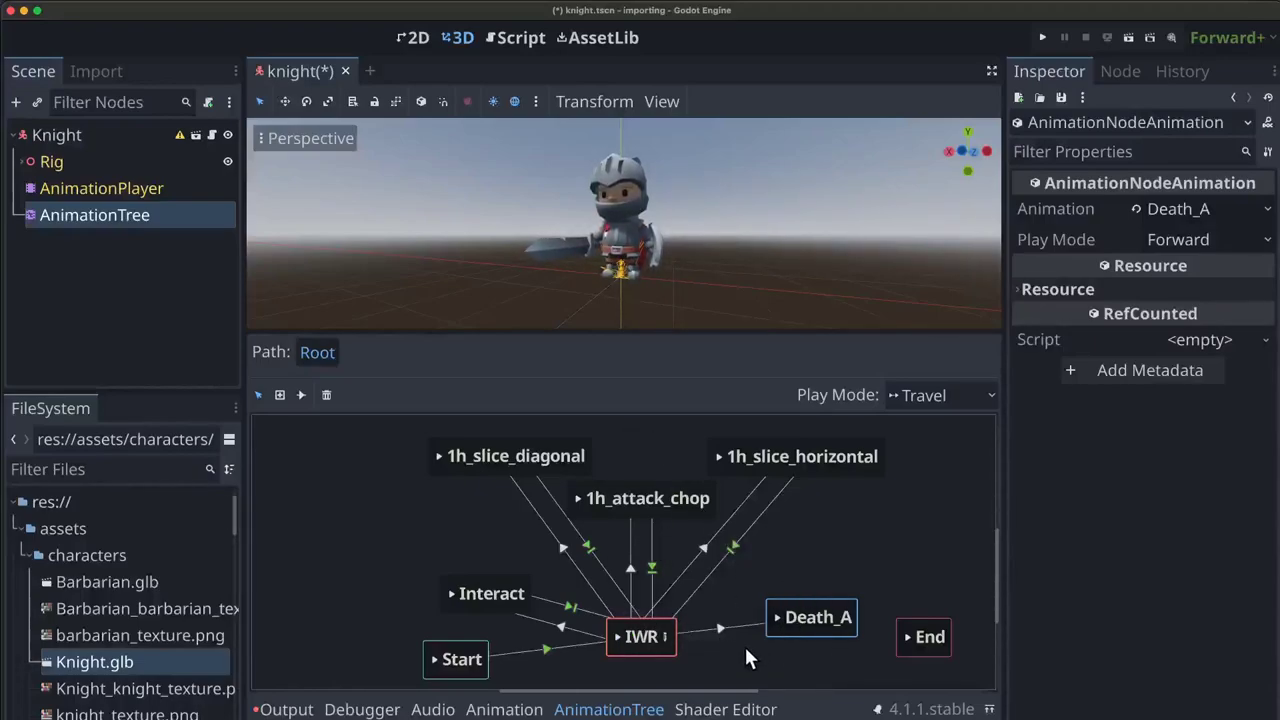
scroll(744, 644, down, 3)
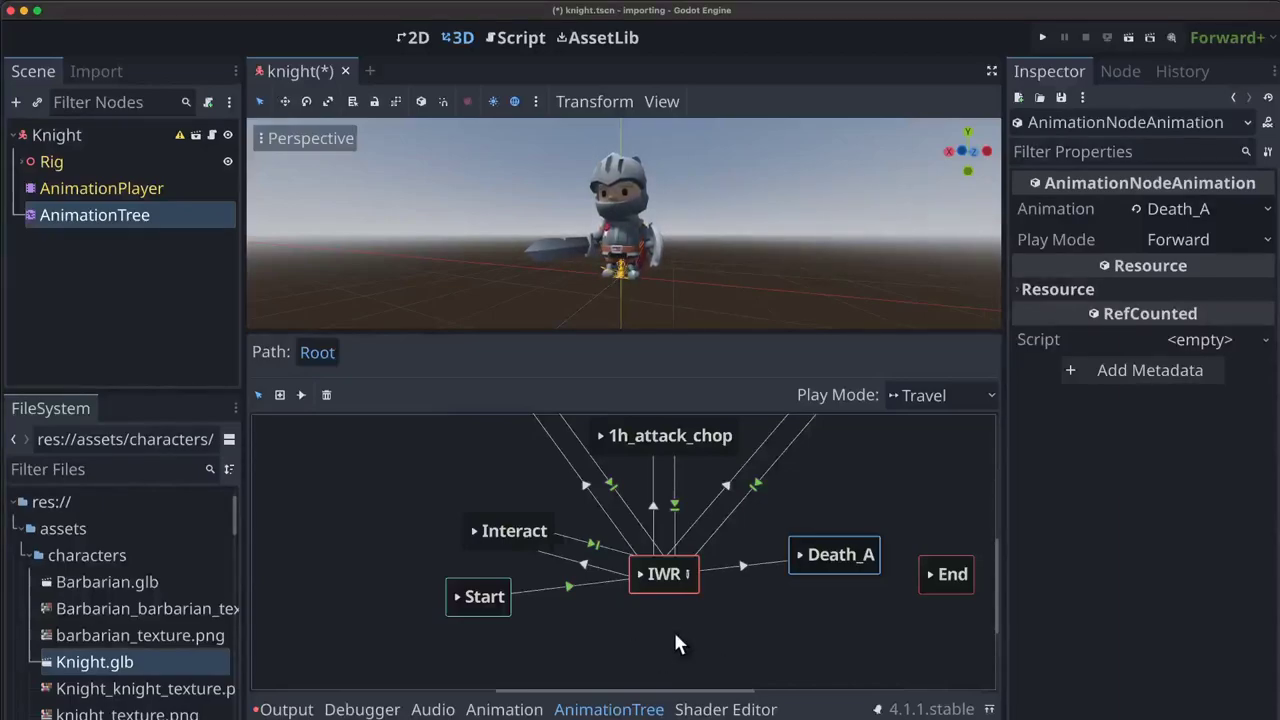
Step: Add Jump_Start, Jump_Land and Jump_Idle animation states to the graph
scroll(680, 620, right, 3)
scroll(680, 620, down, 2)
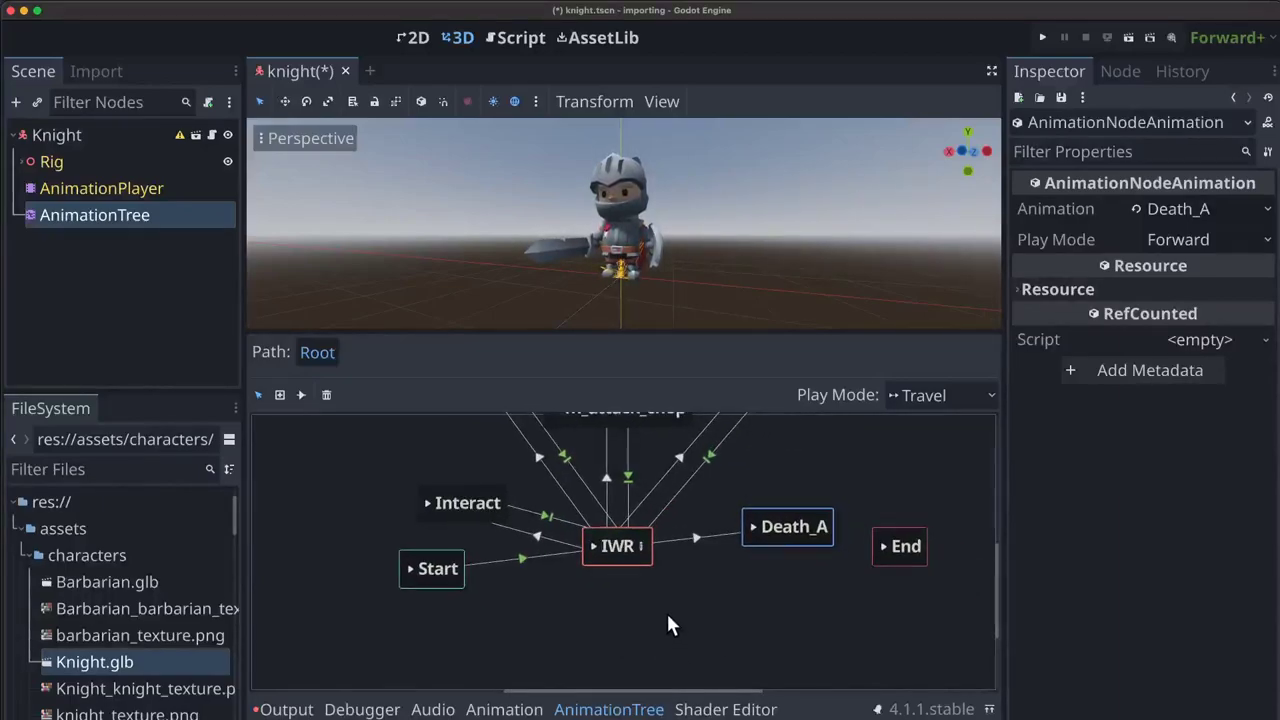
right_click(574, 605)
mouse_move(629, 566)
click(900, 706)
right_click(709, 598)
mouse_move(760, 566)
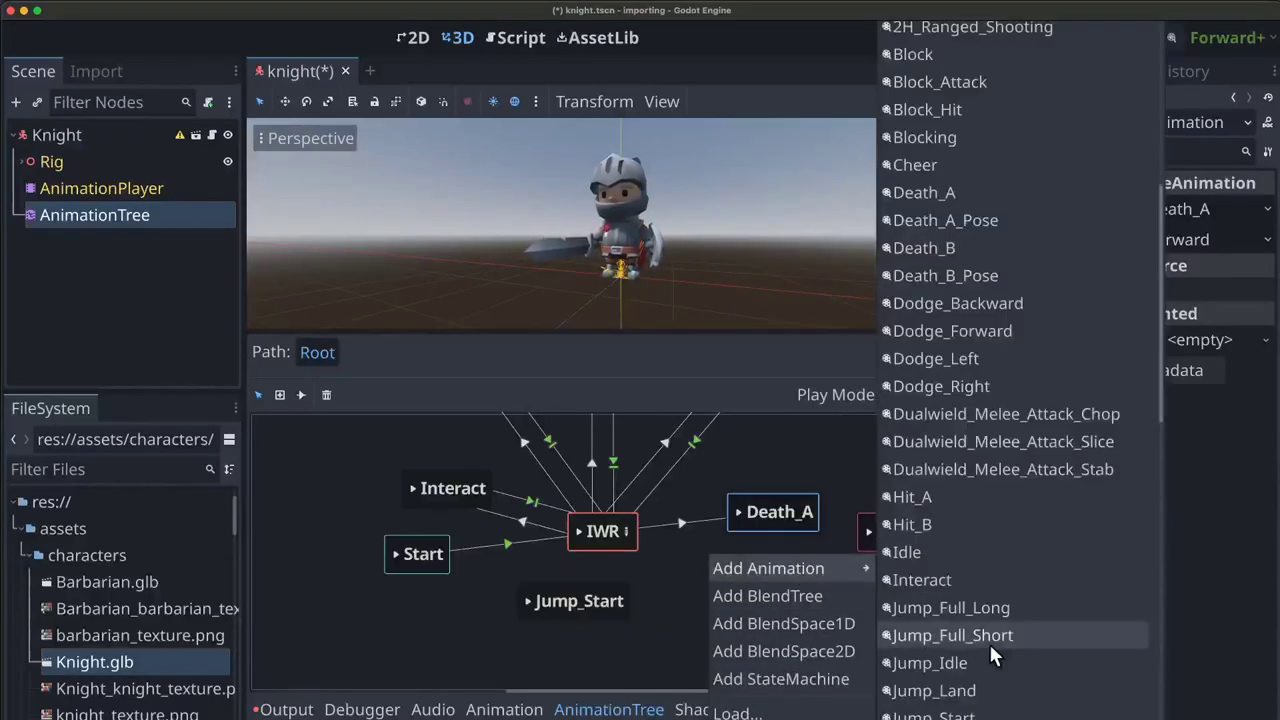
click(960, 691)
right_click(623, 634)
click(950, 680)
right_click(700, 583)
click(960, 691)
Step: Arrange the jump states, with Jump_Start and Jump_Land side by side and Jump_Idle below
drag(557, 600, 530, 591)
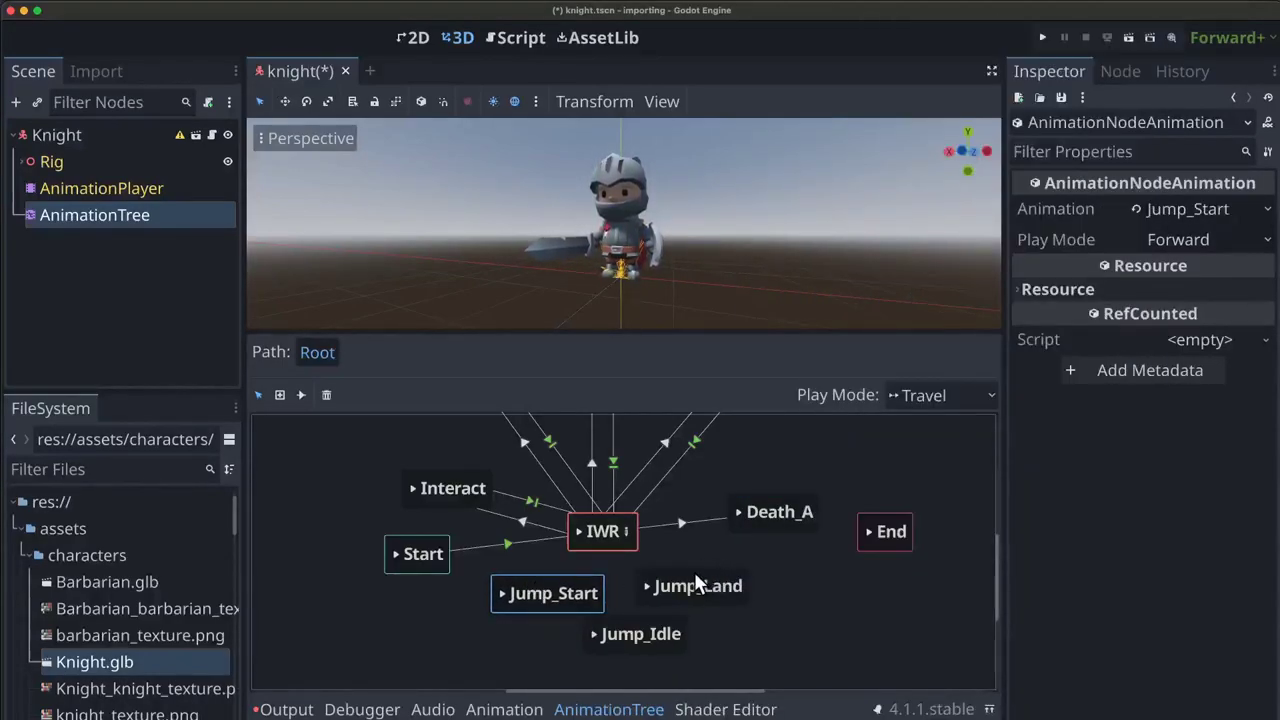
drag(694, 574, 697, 590)
drag(639, 625, 614, 644)
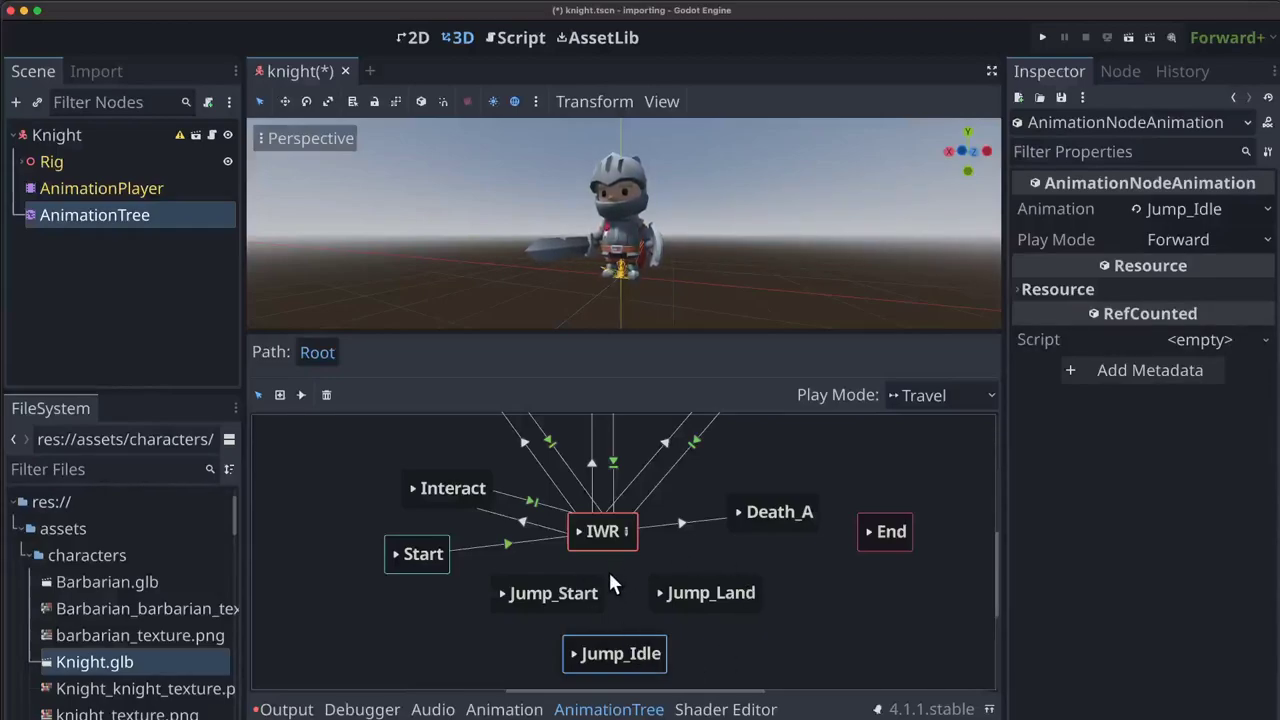
Step: Connect IWR to Jump_Start with a transition that advances on the condition jumping
drag(585, 592, 569, 596)
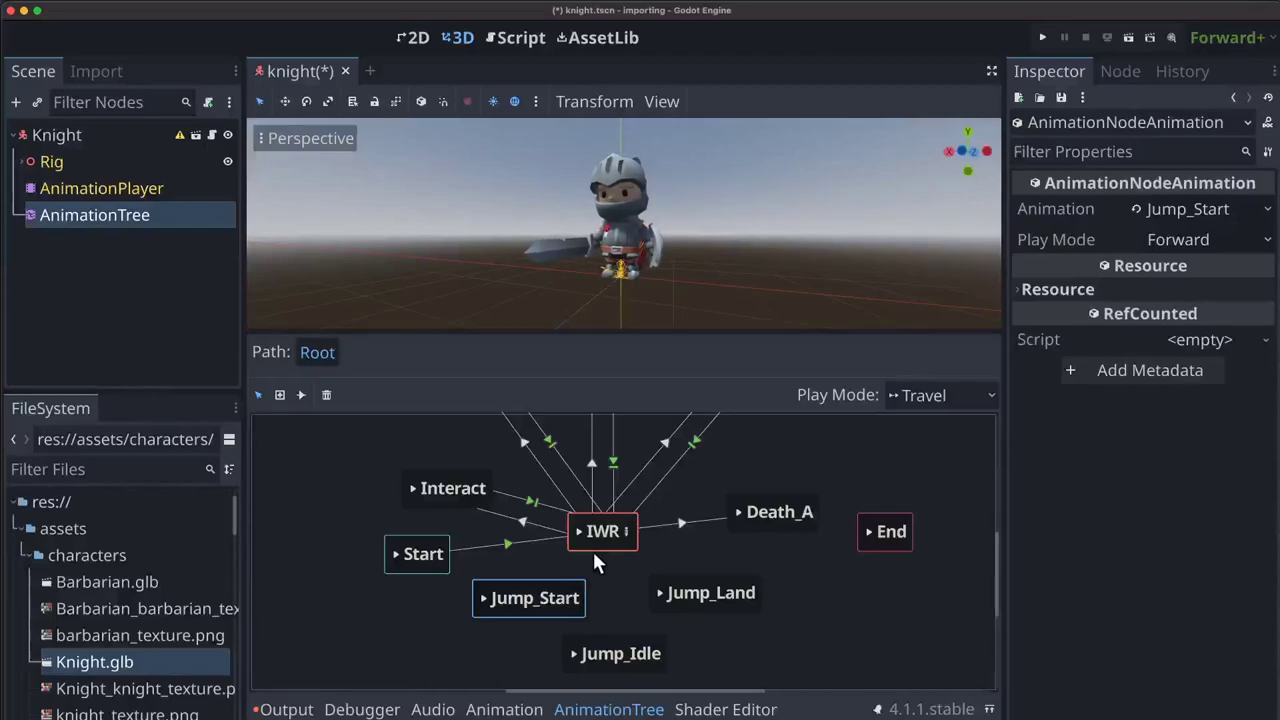
click(301, 395)
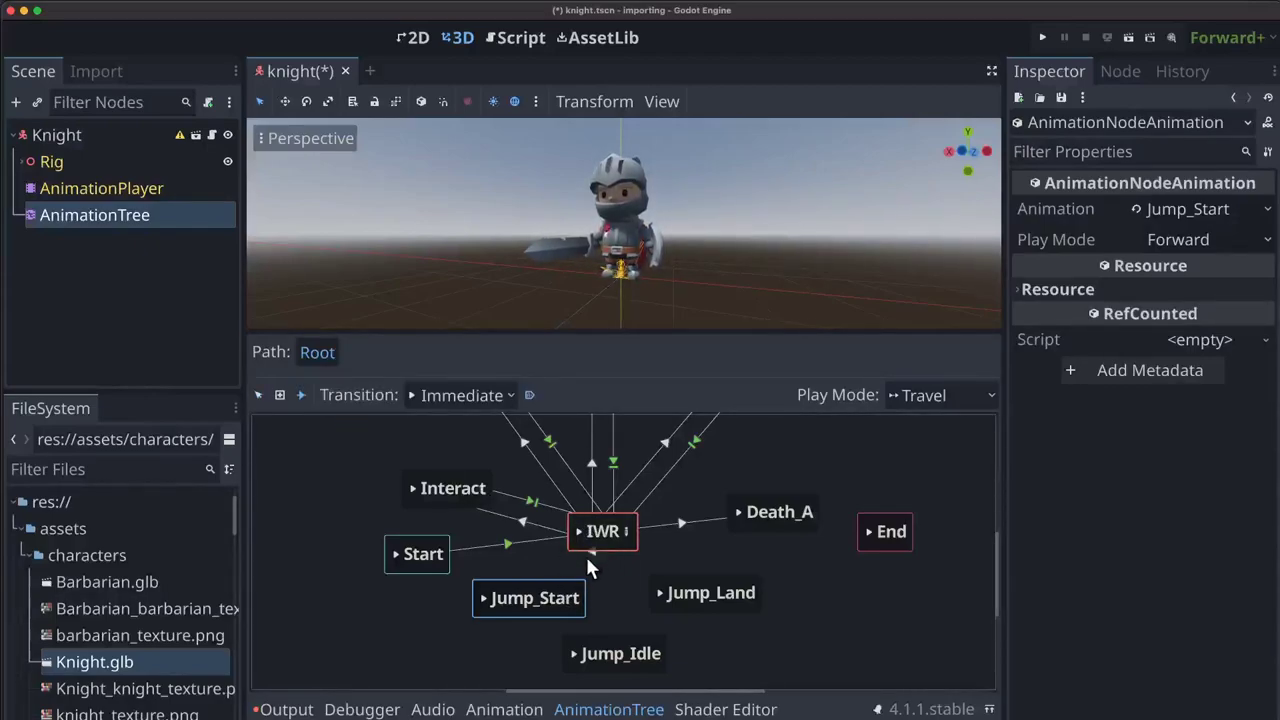
drag(545, 597, 548, 598)
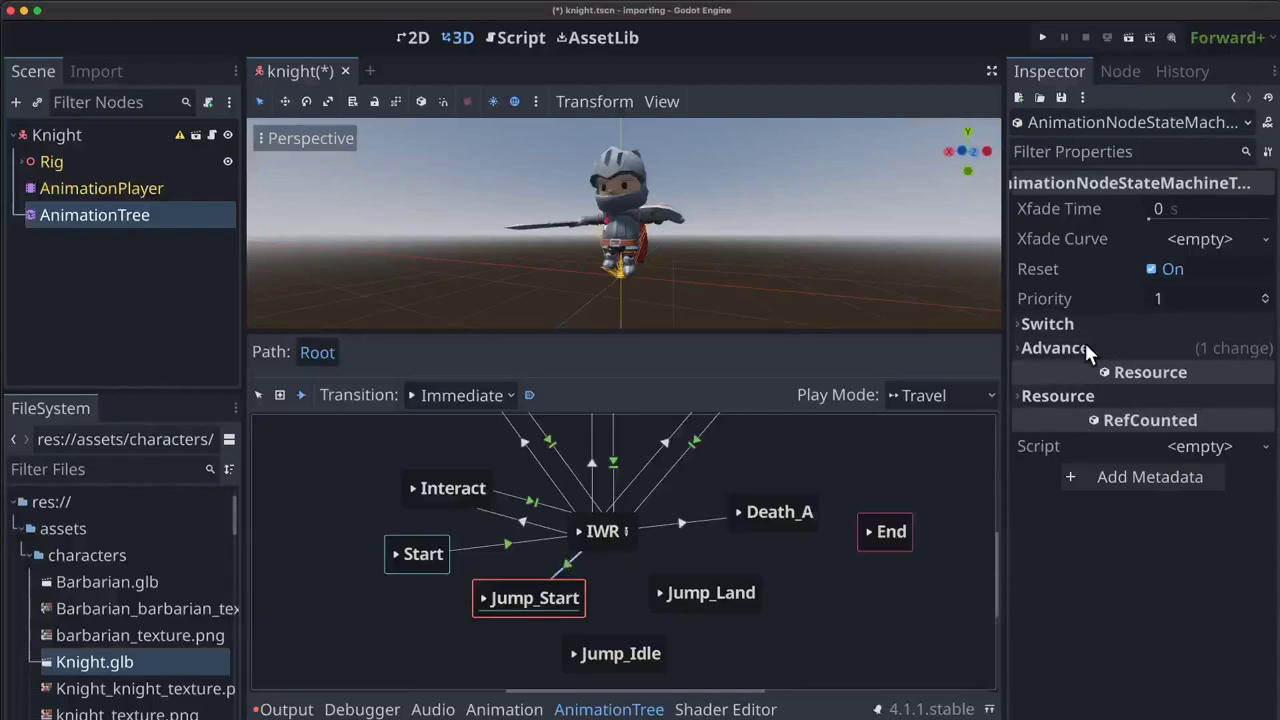
click(1120, 346)
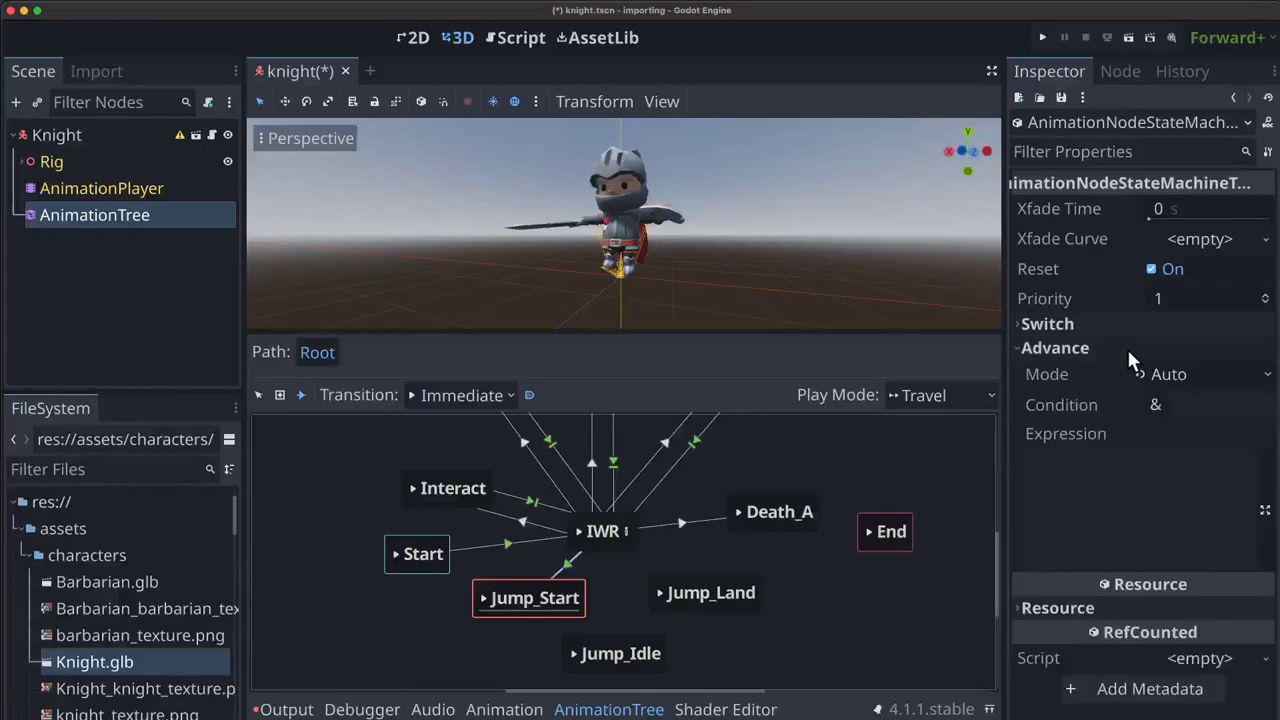
click(1183, 402)
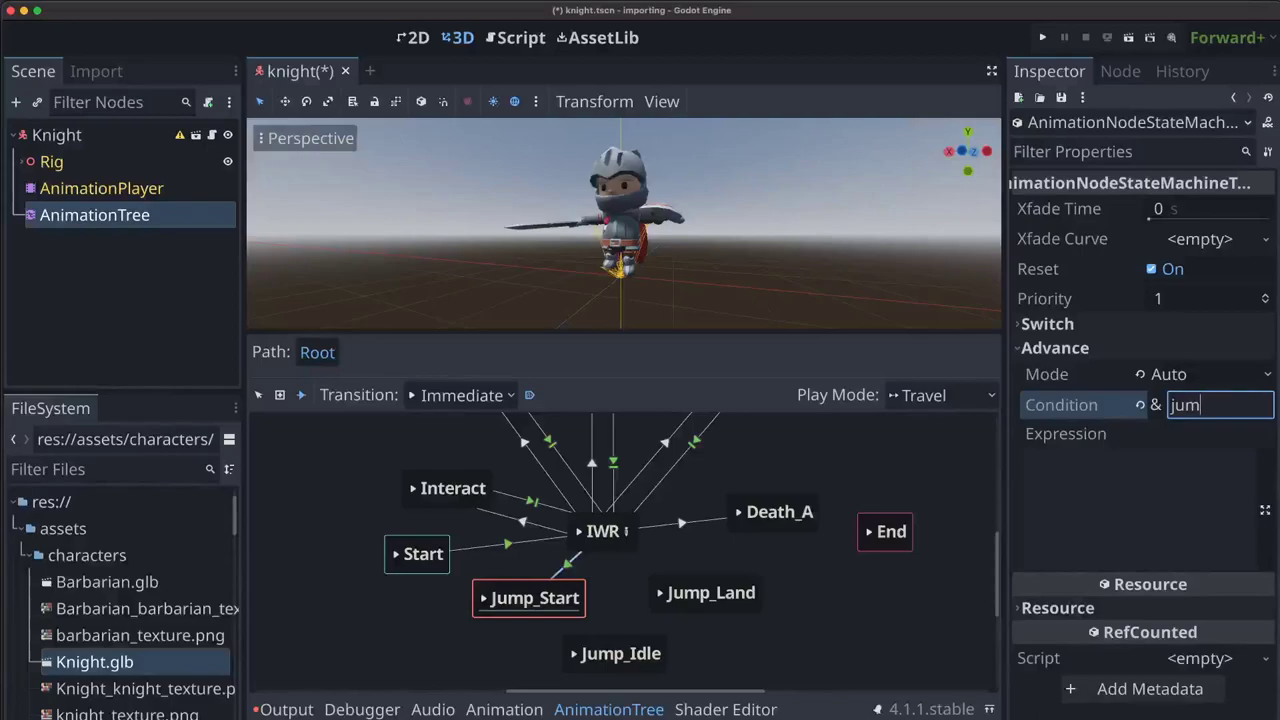
key(Return)
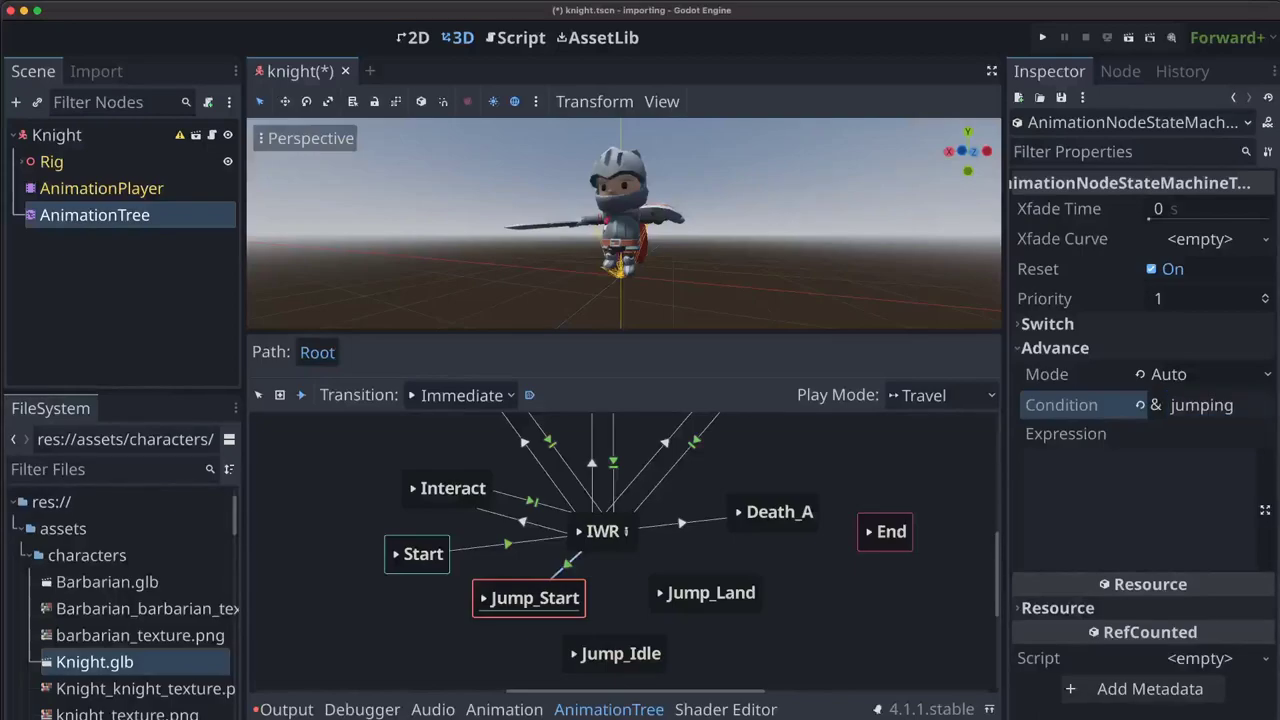
Step: Dismiss the add-state menu, return to Select mode and select the IWR state
right_click(580, 533)
click(558, 524)
click(257, 394)
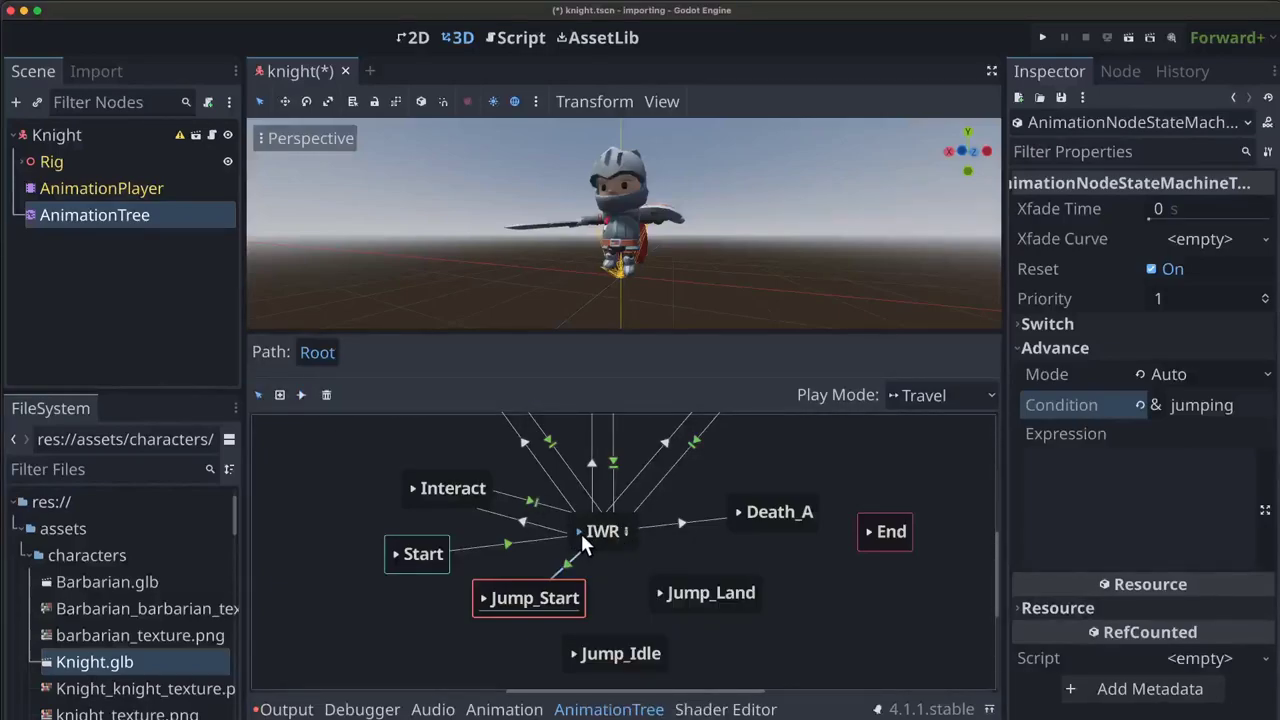
click(603, 531)
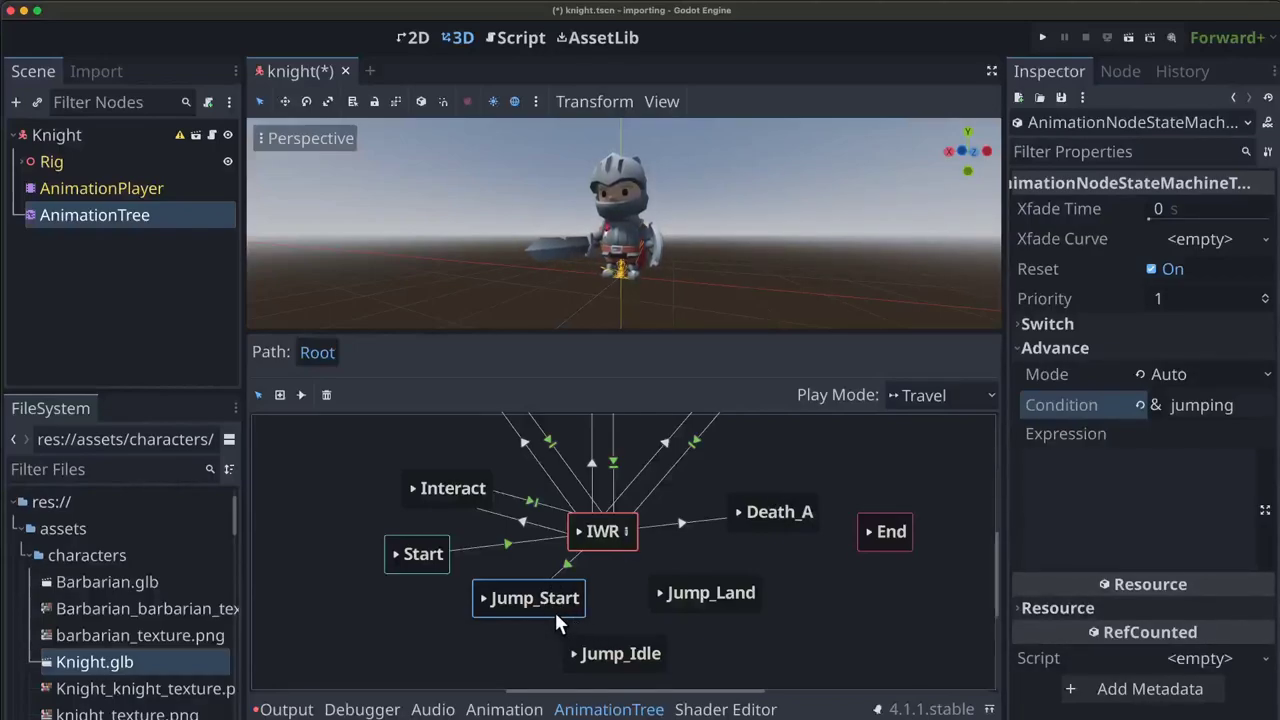
Step: Link Jump_Start to Jump_Idle with a transition whose Switch Mode is At End
drag(557, 621, 603, 650)
click(301, 395)
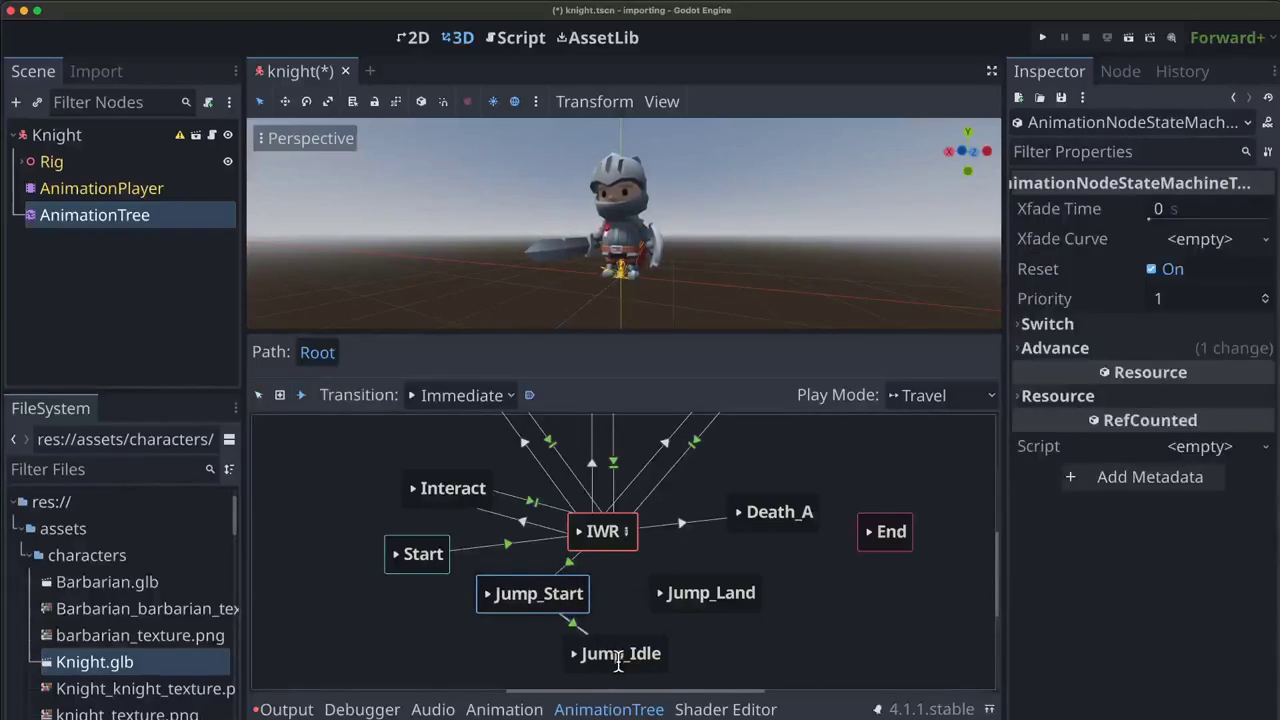
click(1127, 349)
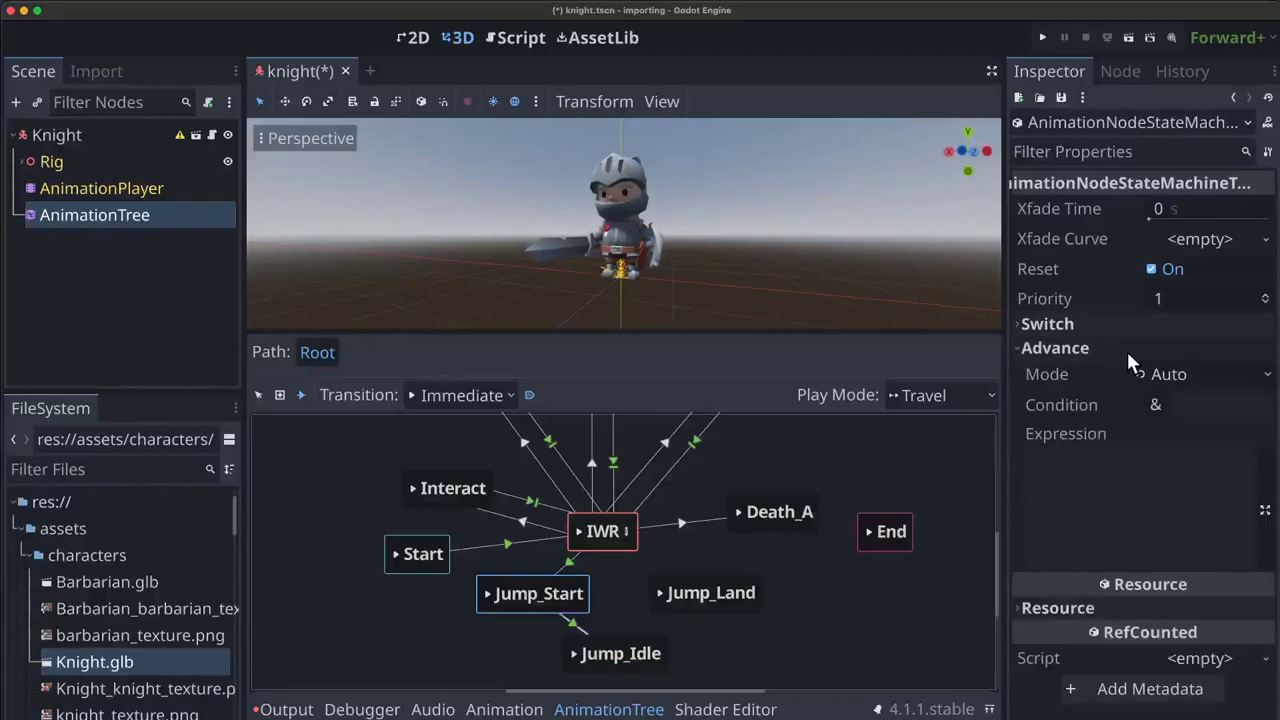
click(1180, 323)
click(1218, 349)
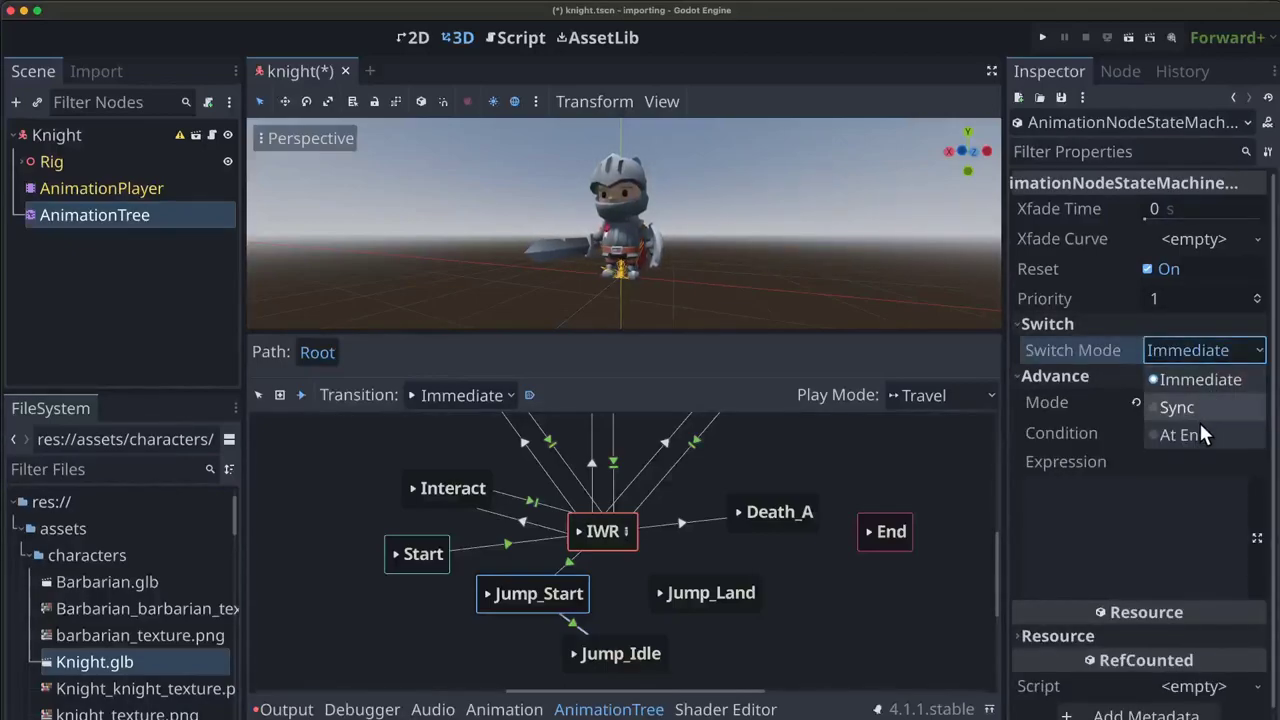
click(1198, 432)
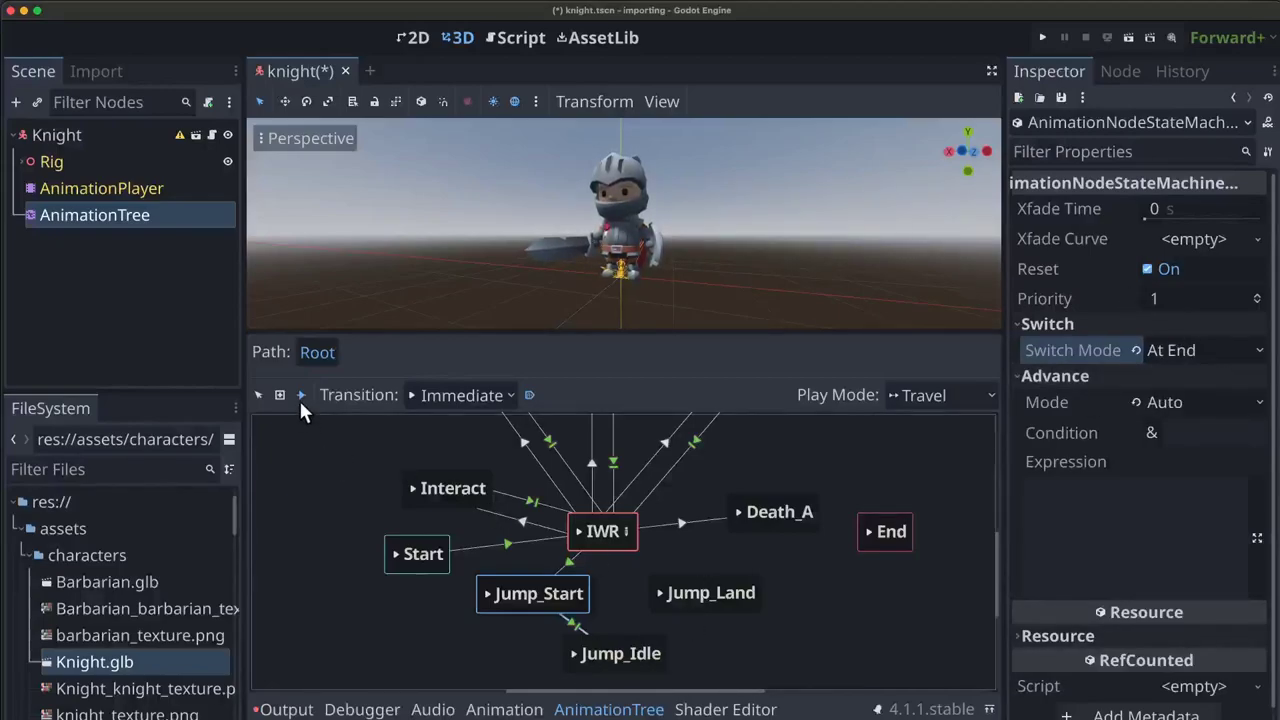
Step: Set the Jump_Idle to Jump_Land transition's advance condition to grounded
click(689, 612)
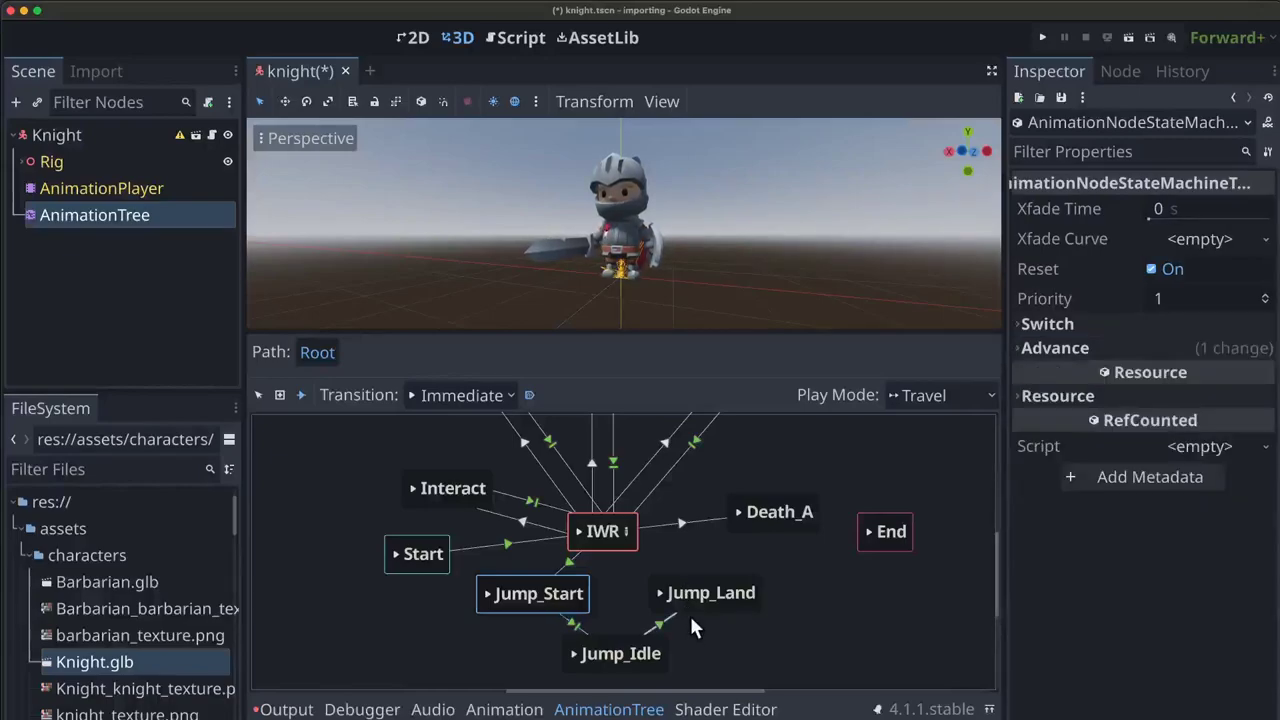
click(1171, 349)
click(1200, 405)
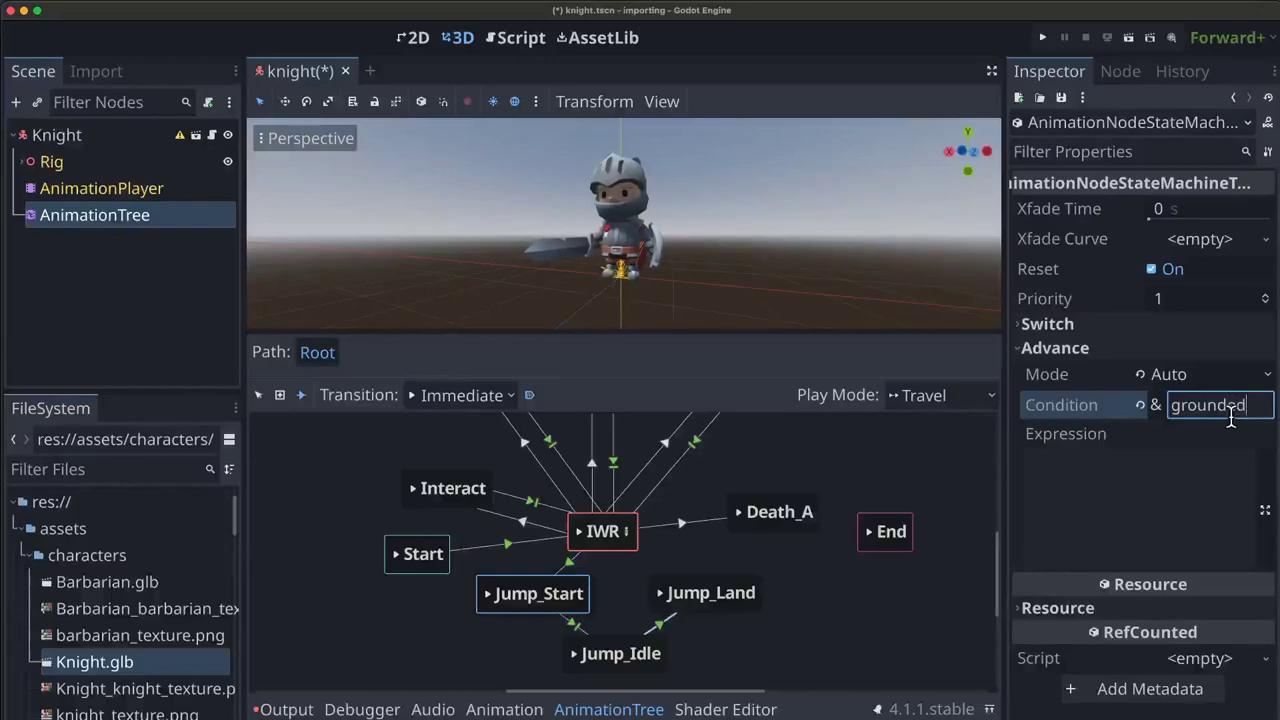
key(Return)
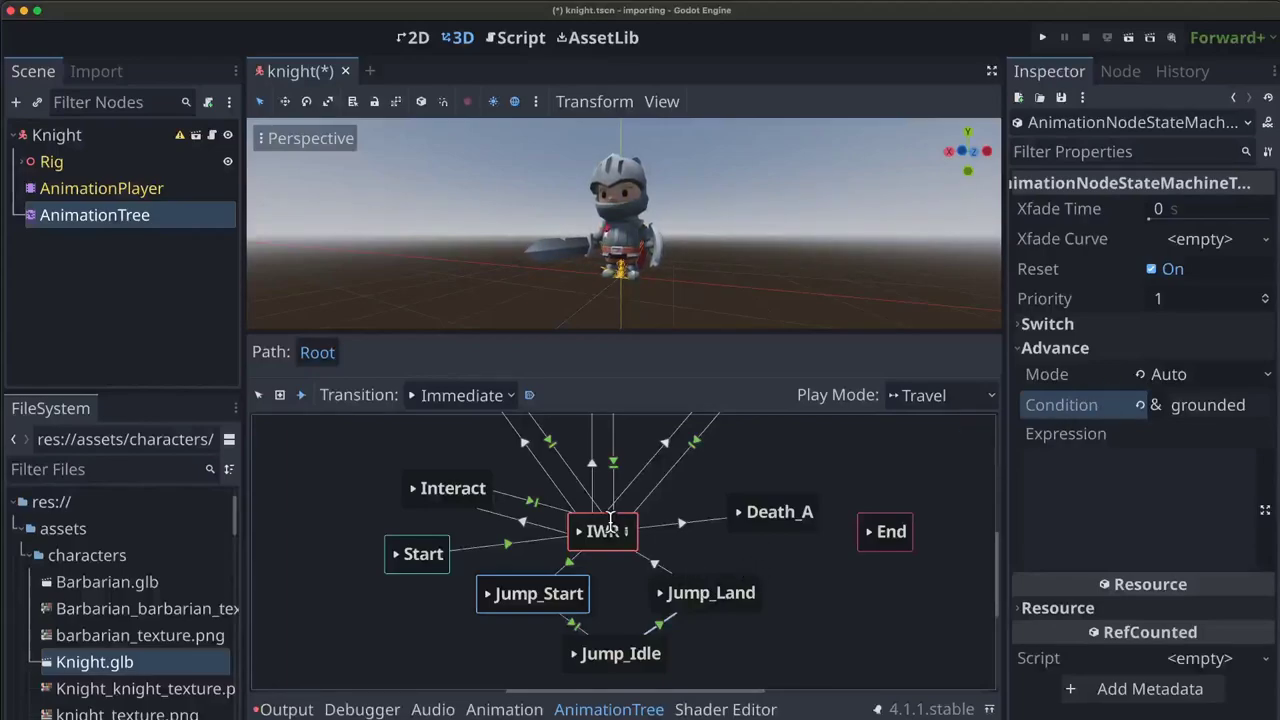
Step: Set the grounded transition's Switch Mode to At End
click(1160, 349)
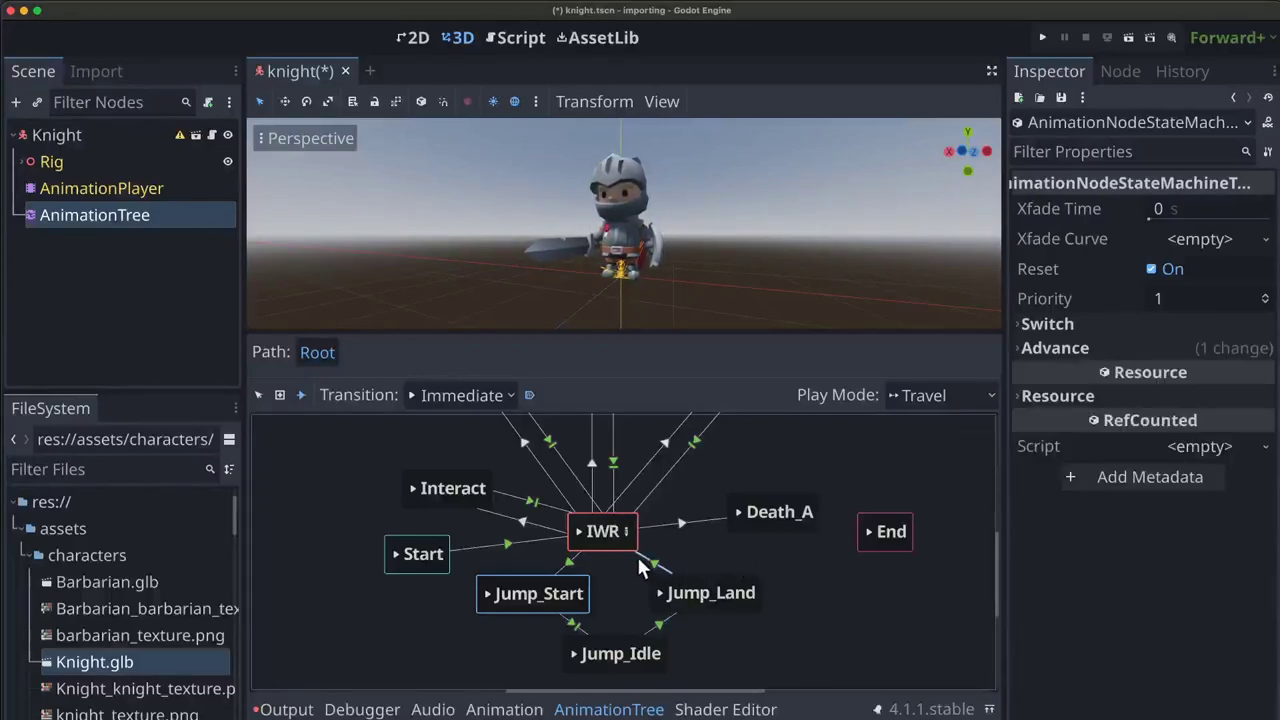
click(1176, 324)
click(1199, 351)
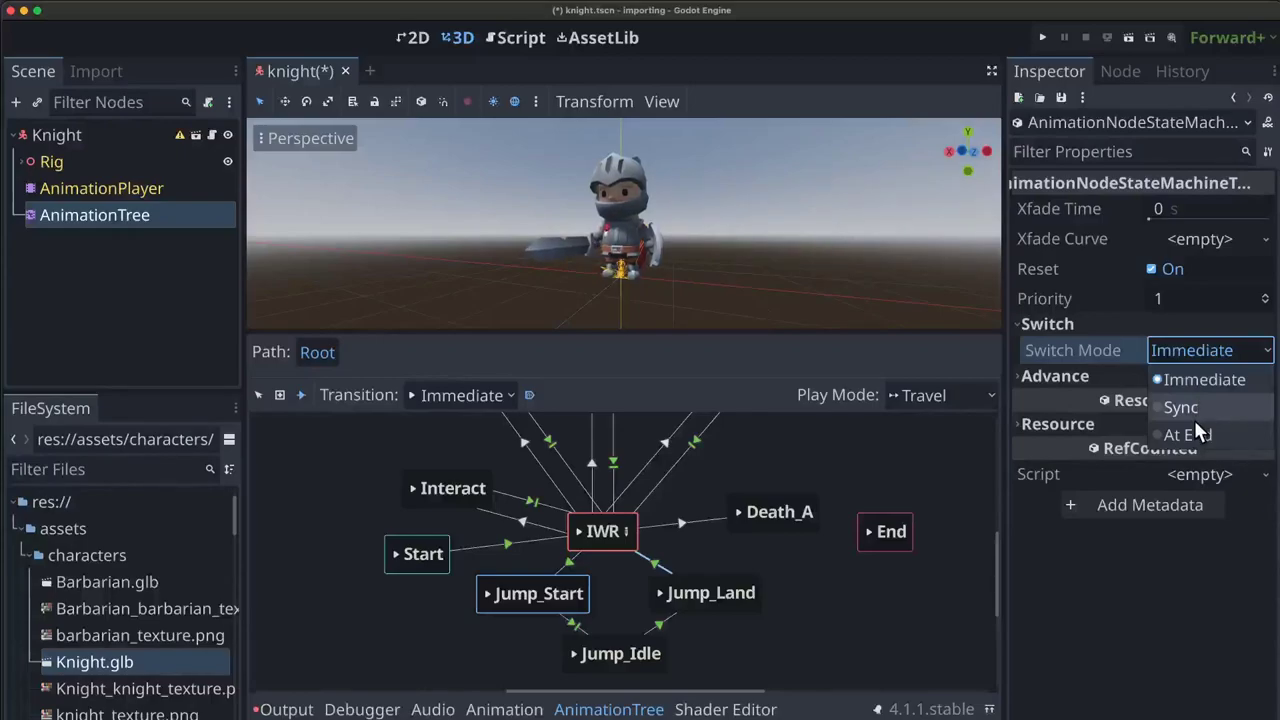
click(1188, 434)
click(936, 530)
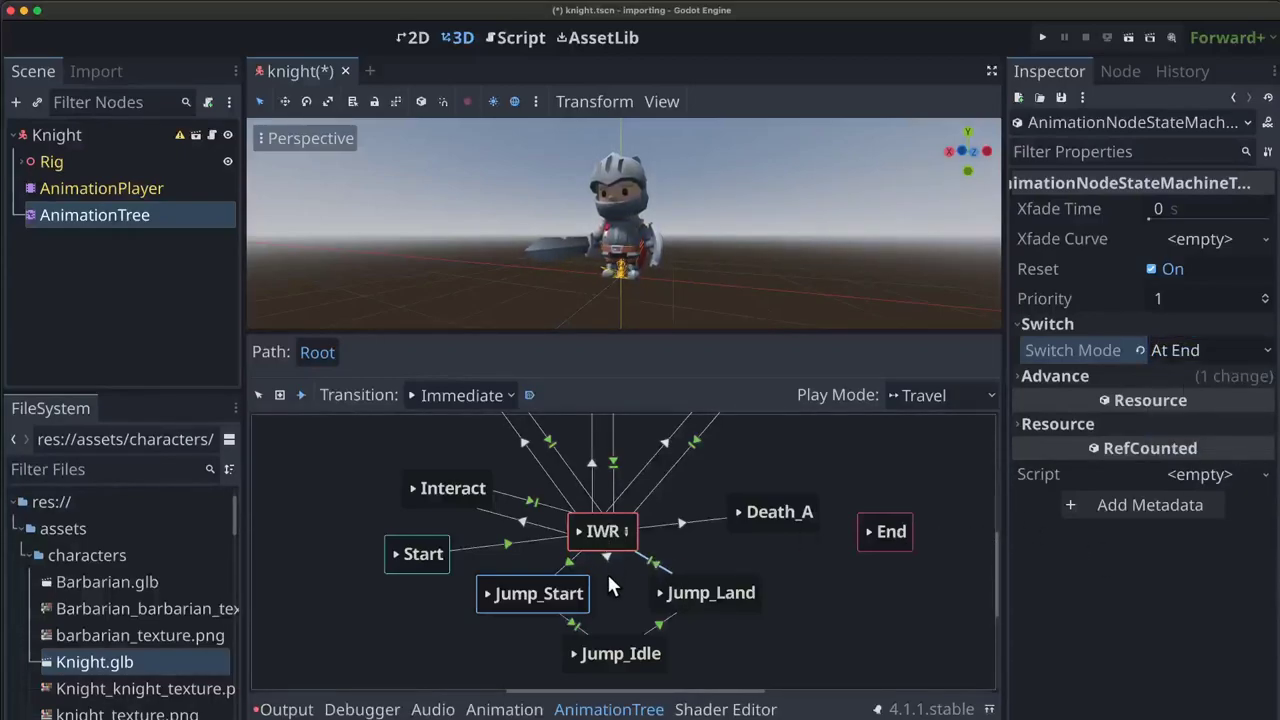
Step: Change the IWR–Jump_Idle transition's Advance Mode from Auto to Enabled
click(609, 630)
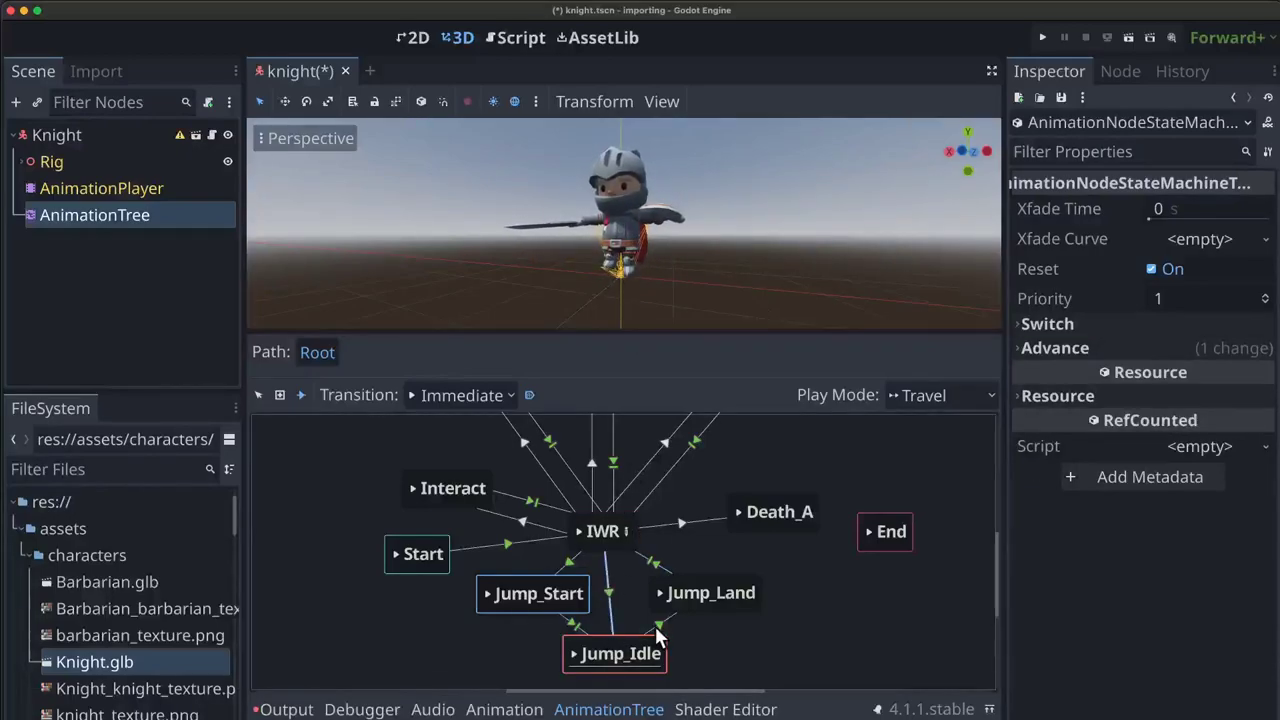
click(1210, 349)
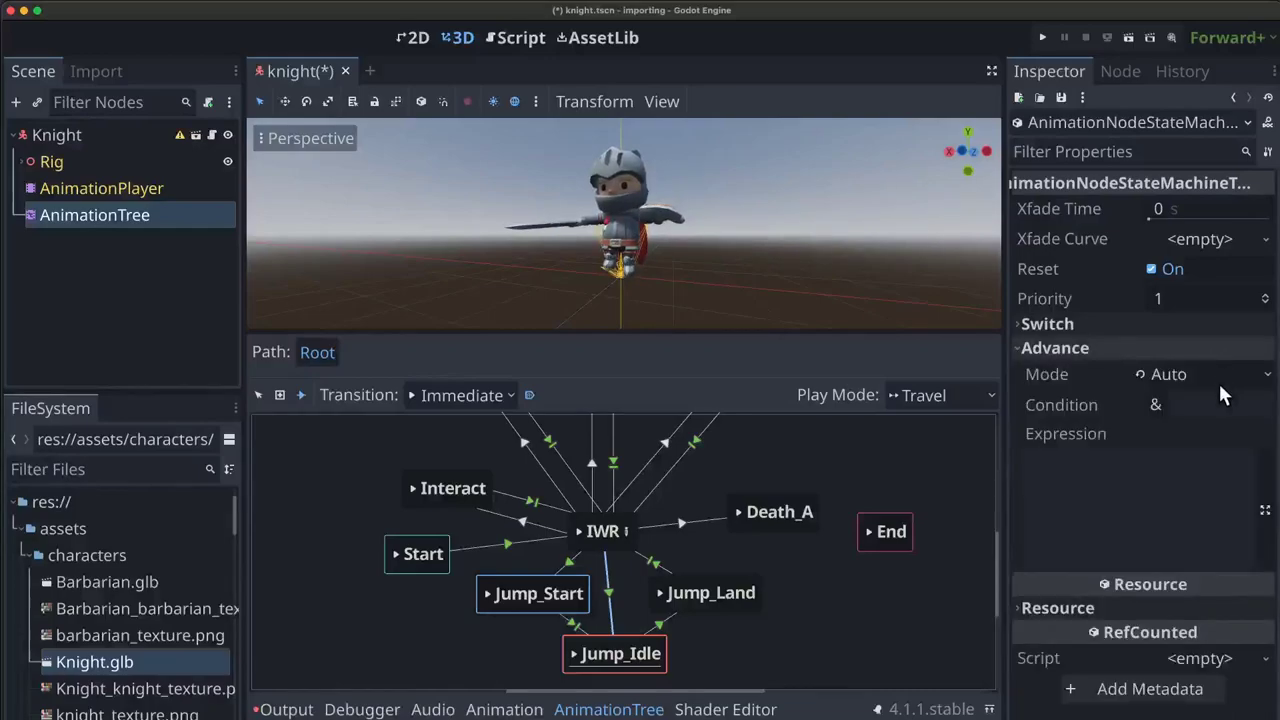
click(1184, 372)
click(1193, 431)
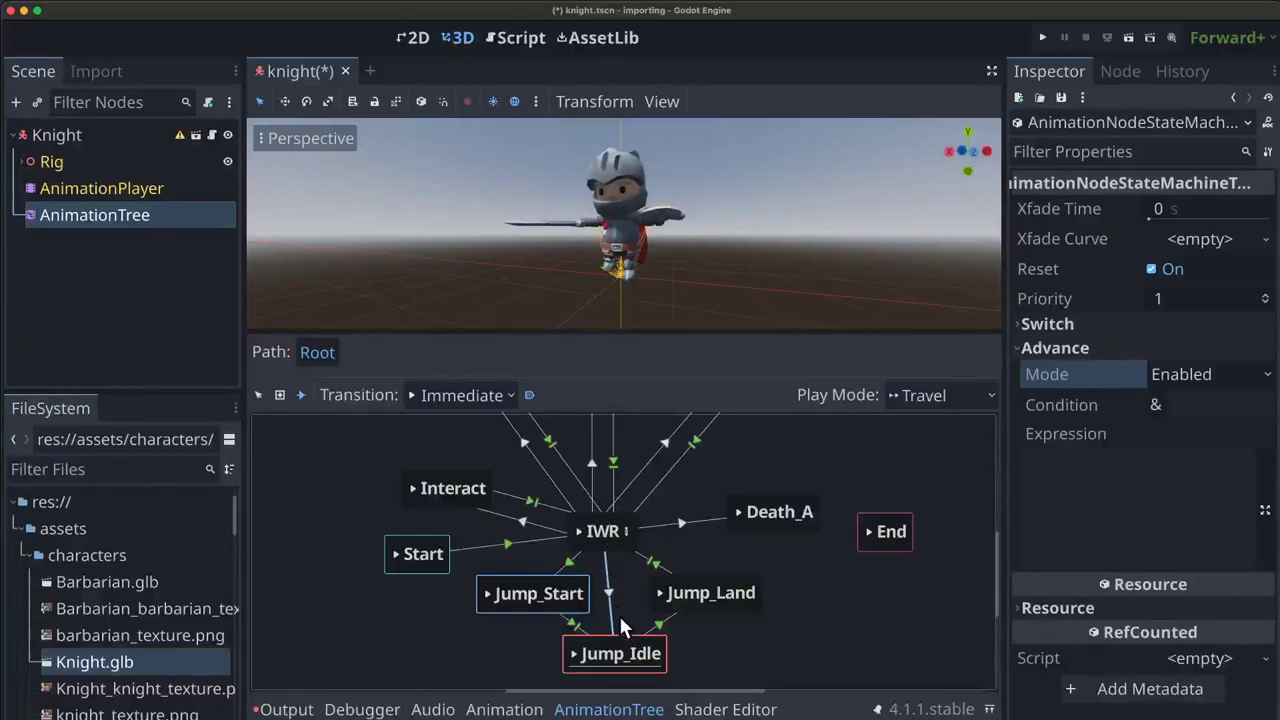
Step: In Select mode, play IWR, Jump_Start, Jump_Land and Jump_Idle to verify the jump flow
right_click(578, 531)
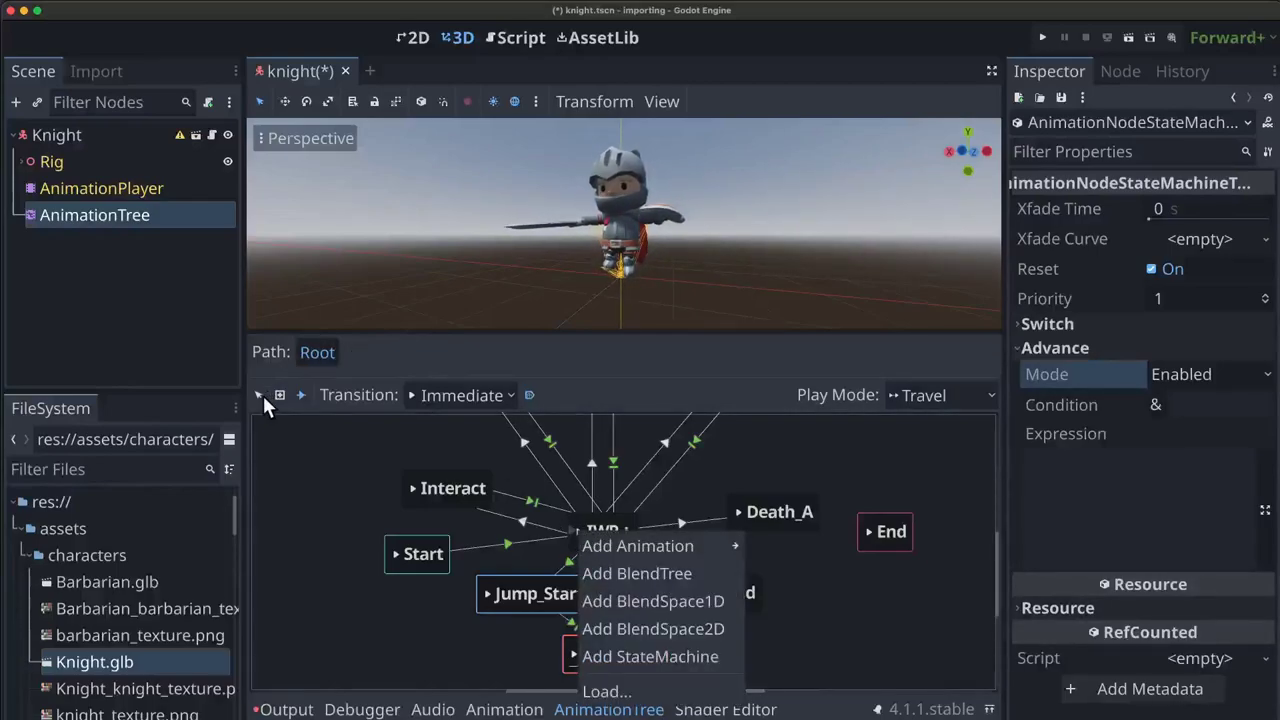
click(262, 395)
click(579, 531)
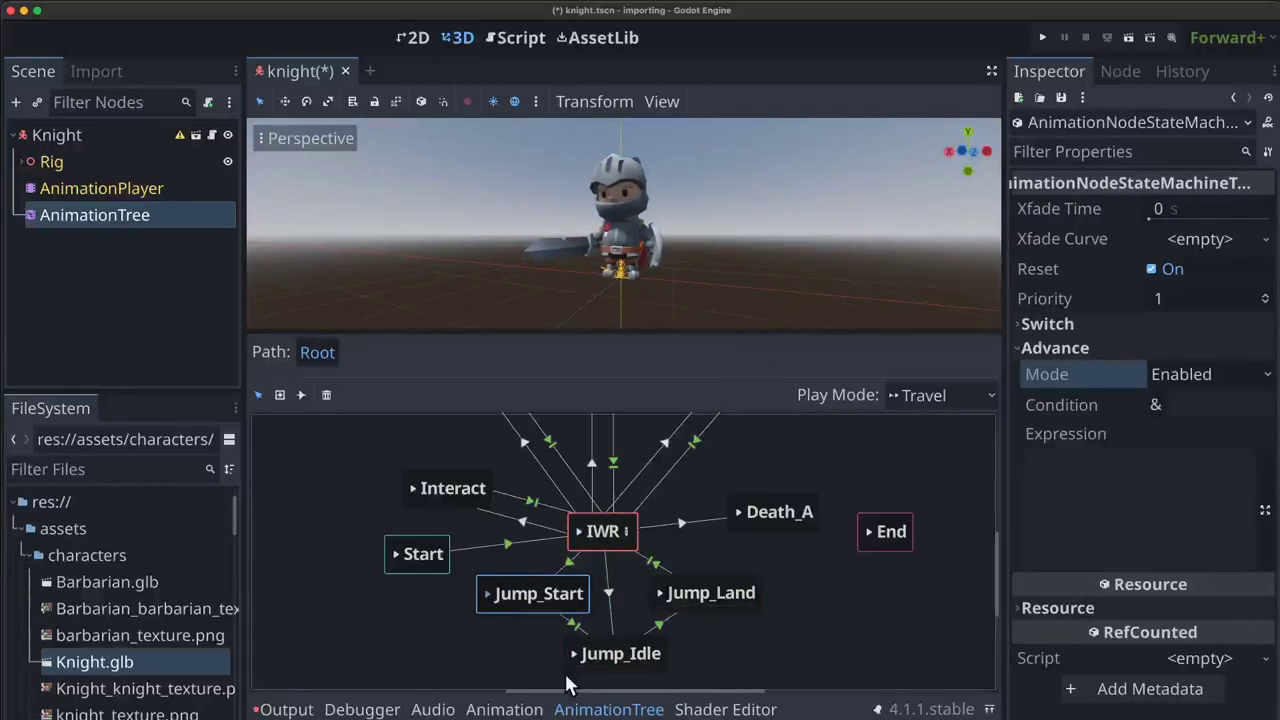
click(488, 595)
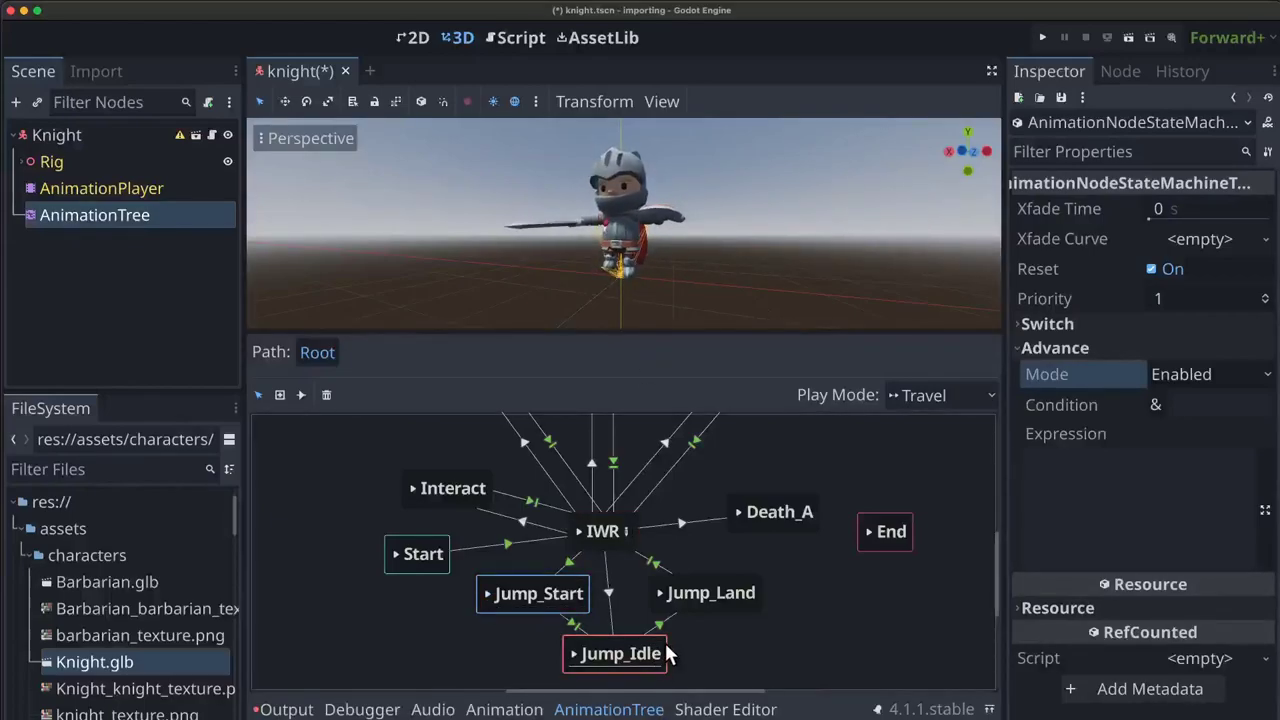
click(660, 594)
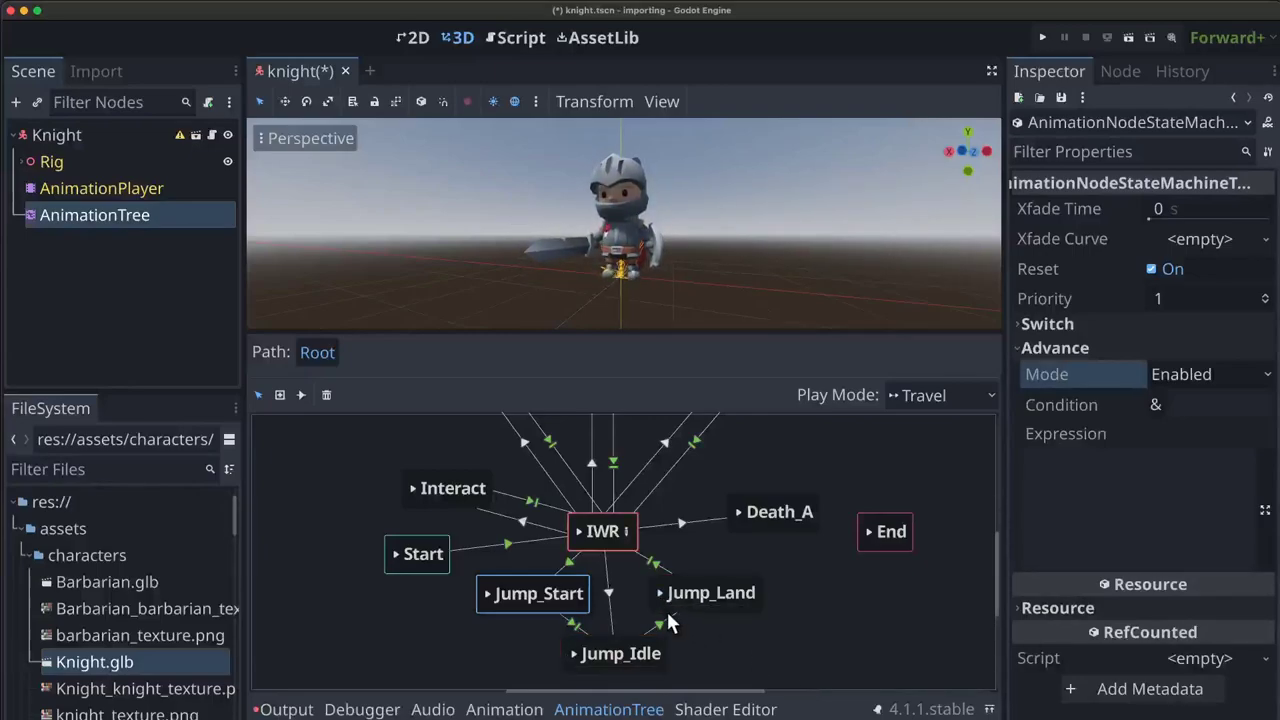
click(573, 653)
scroll(666, 257, up, 5)
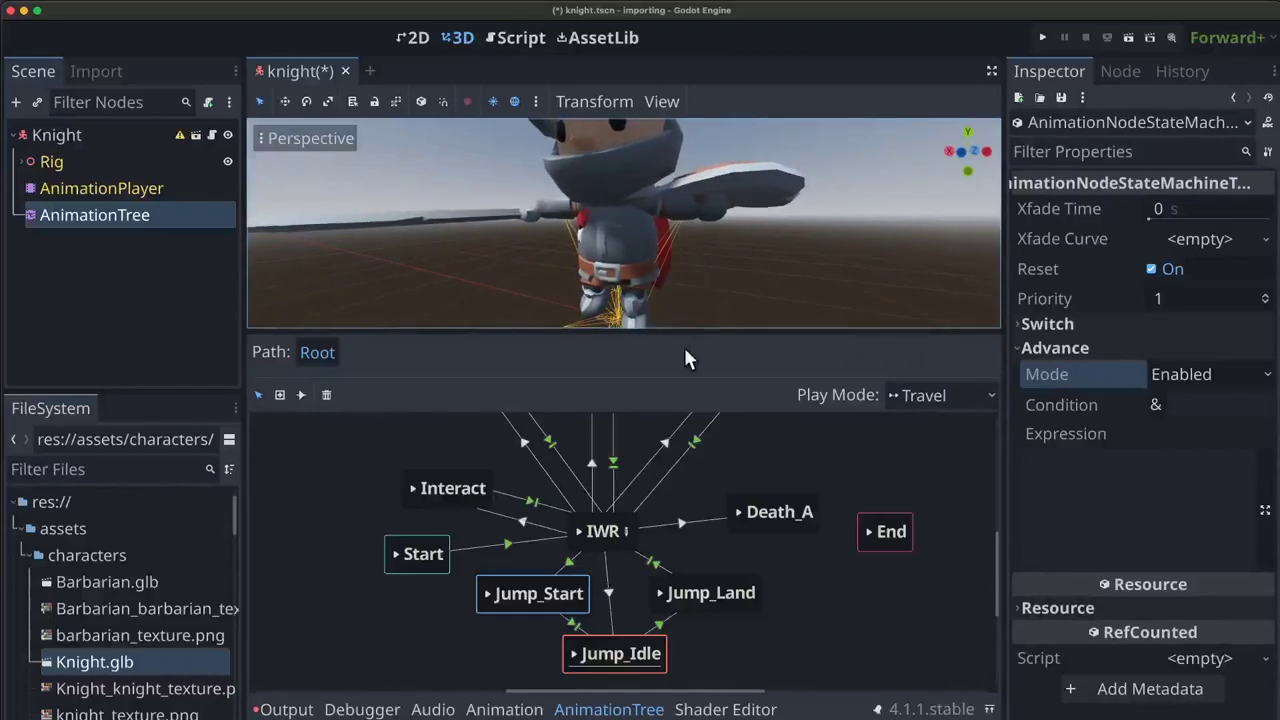
click(659, 596)
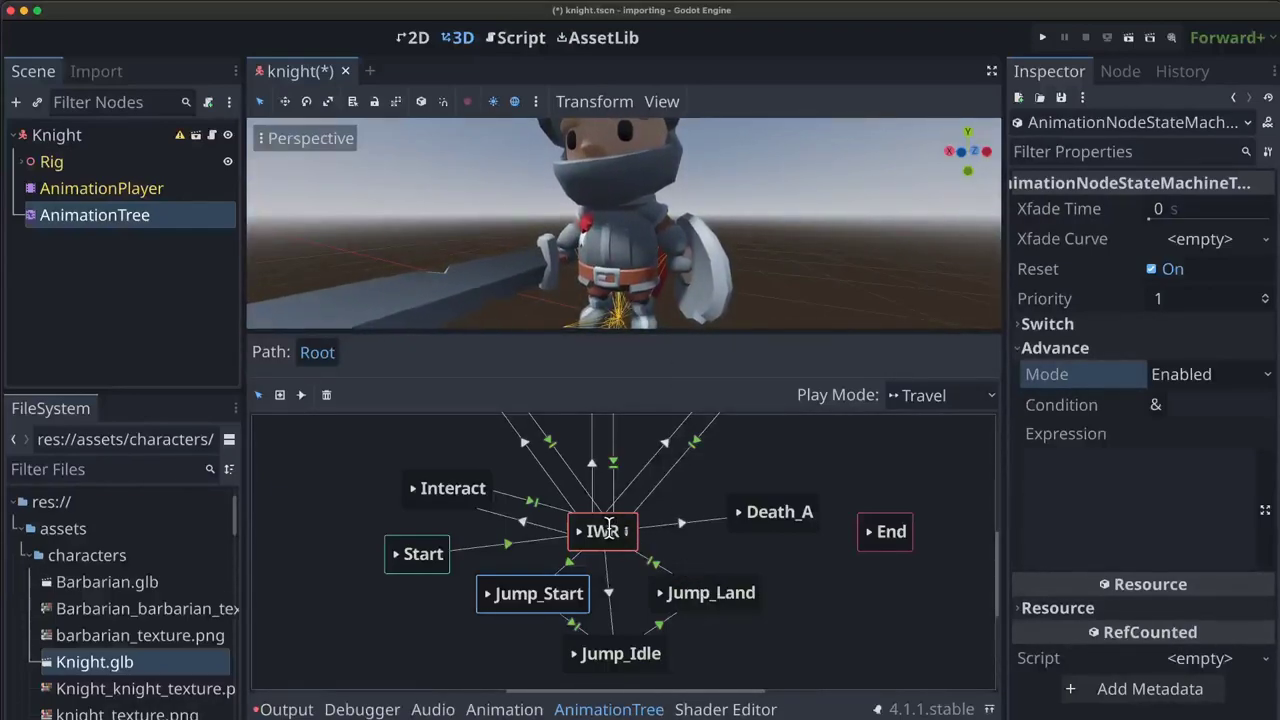
Step: Set the Jump_Land–IWR transition's Xfade Time to 0.1
click(653, 567)
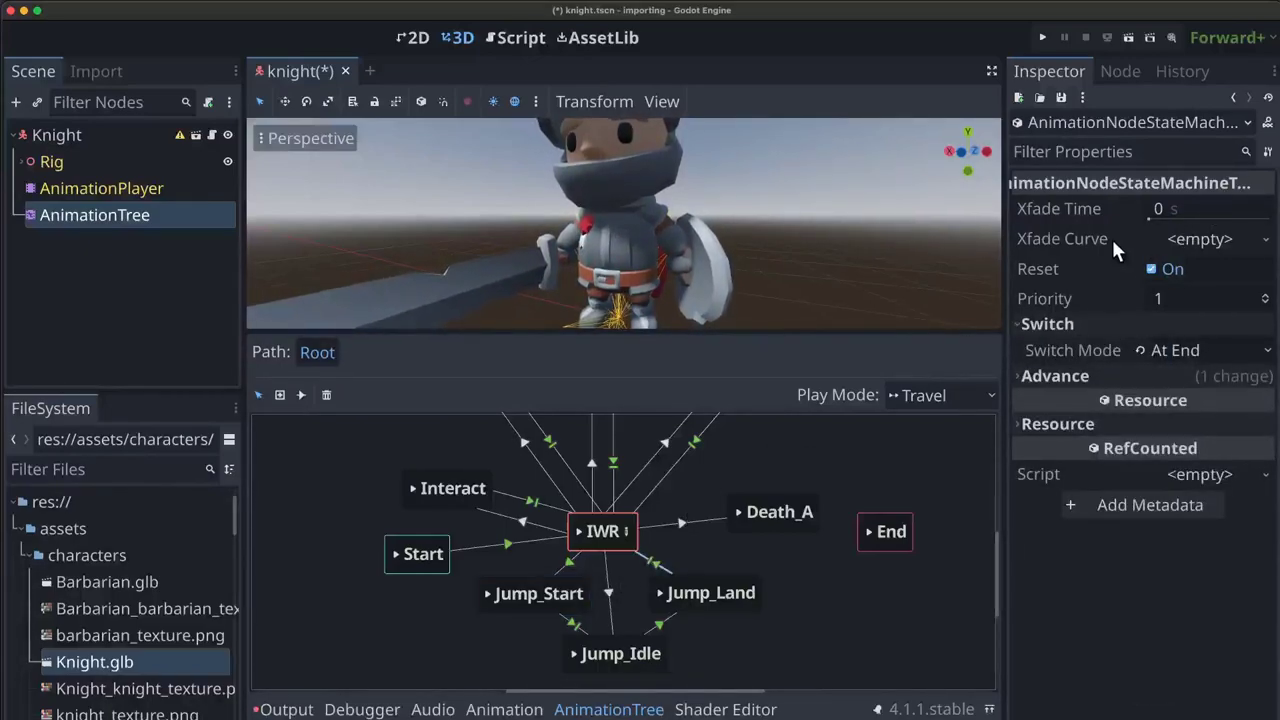
click(1183, 208)
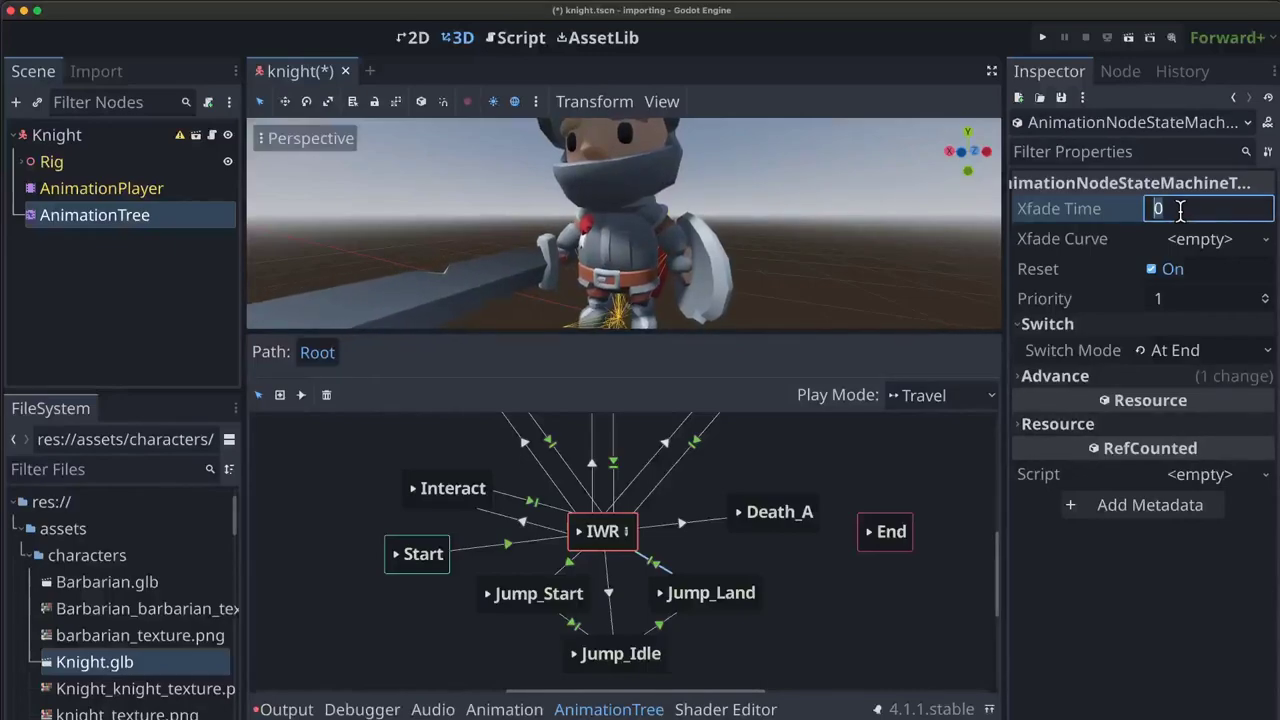
text(0.1)
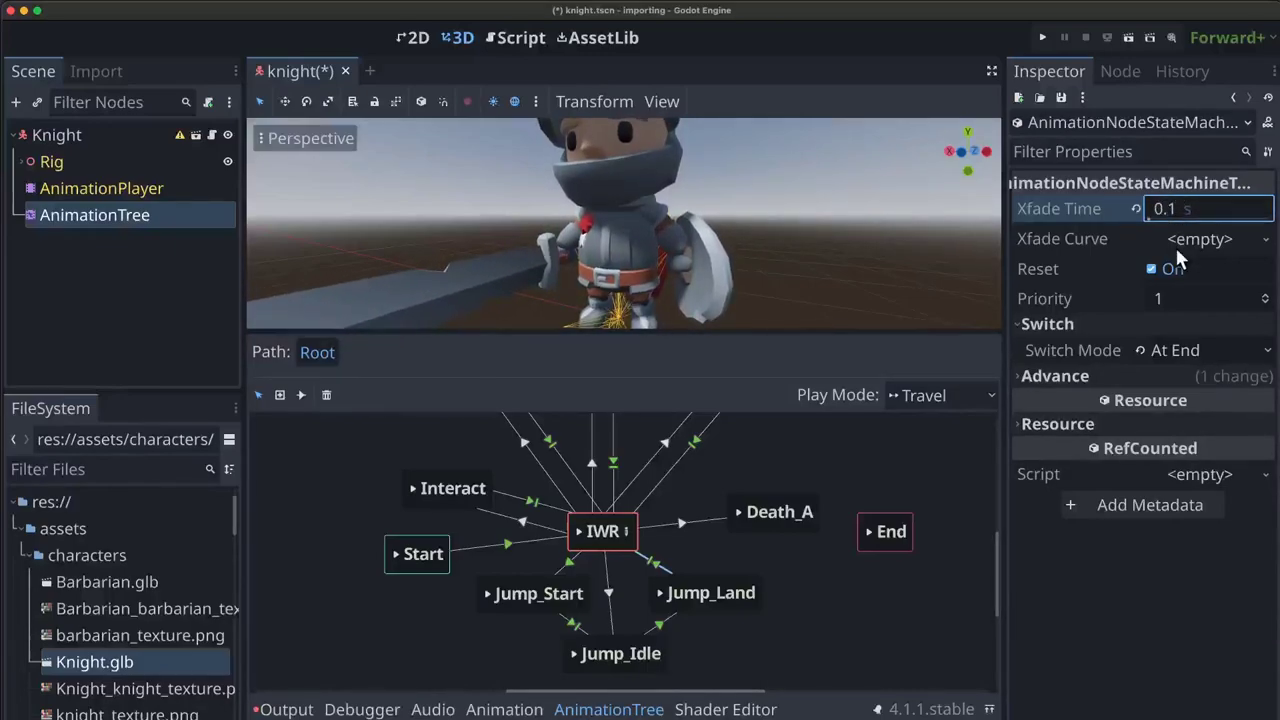
click(603, 624)
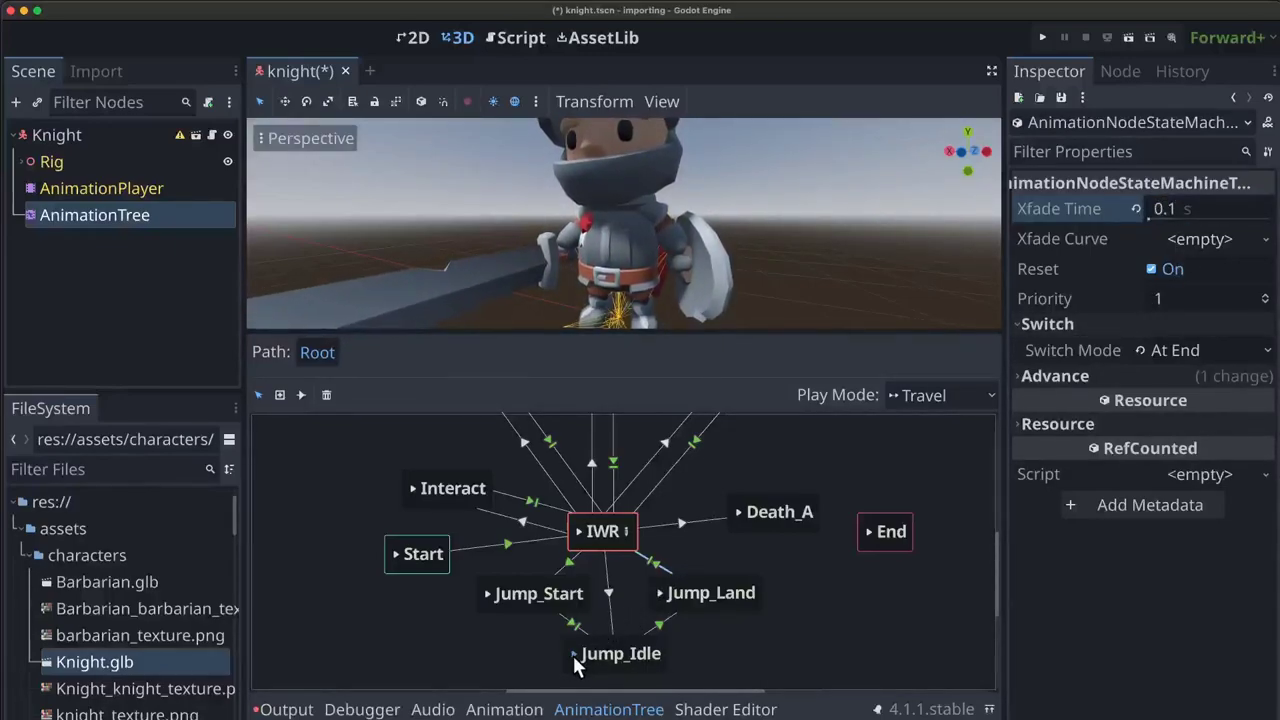
Step: Play Jump_Idle, then Jump_Land repeatedly to check the blend back to IWR
click(575, 658)
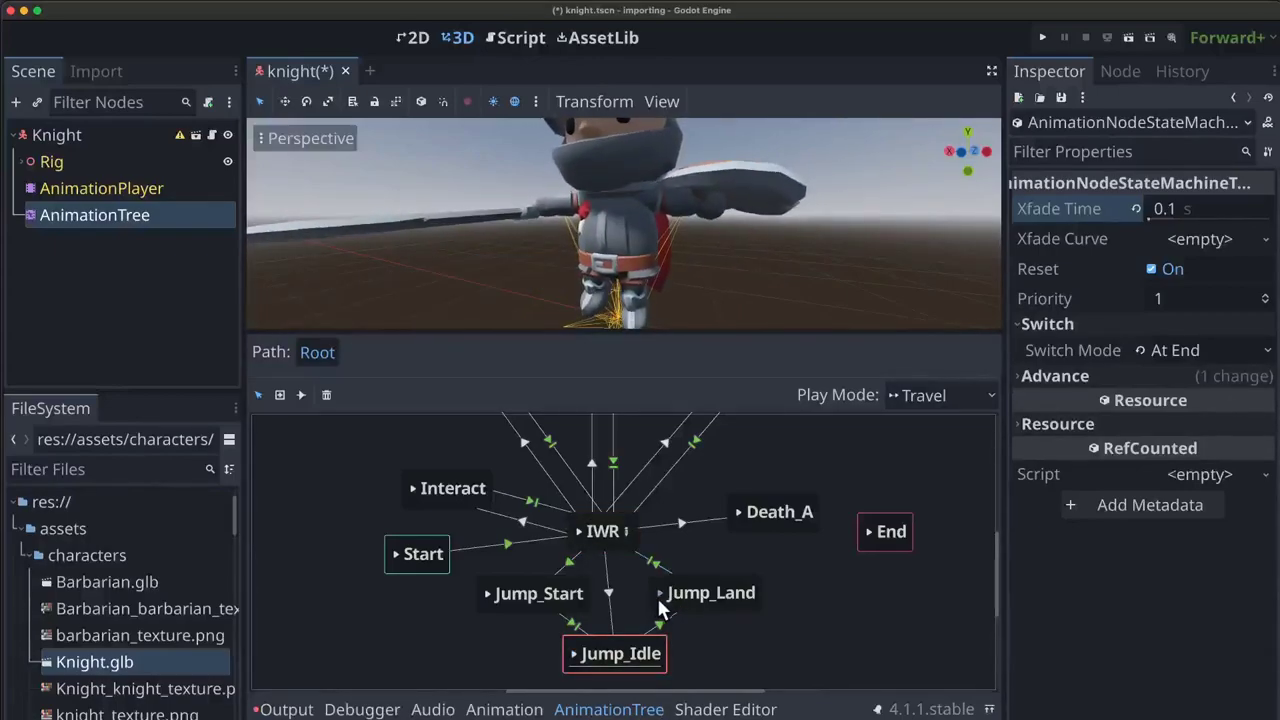
click(661, 594)
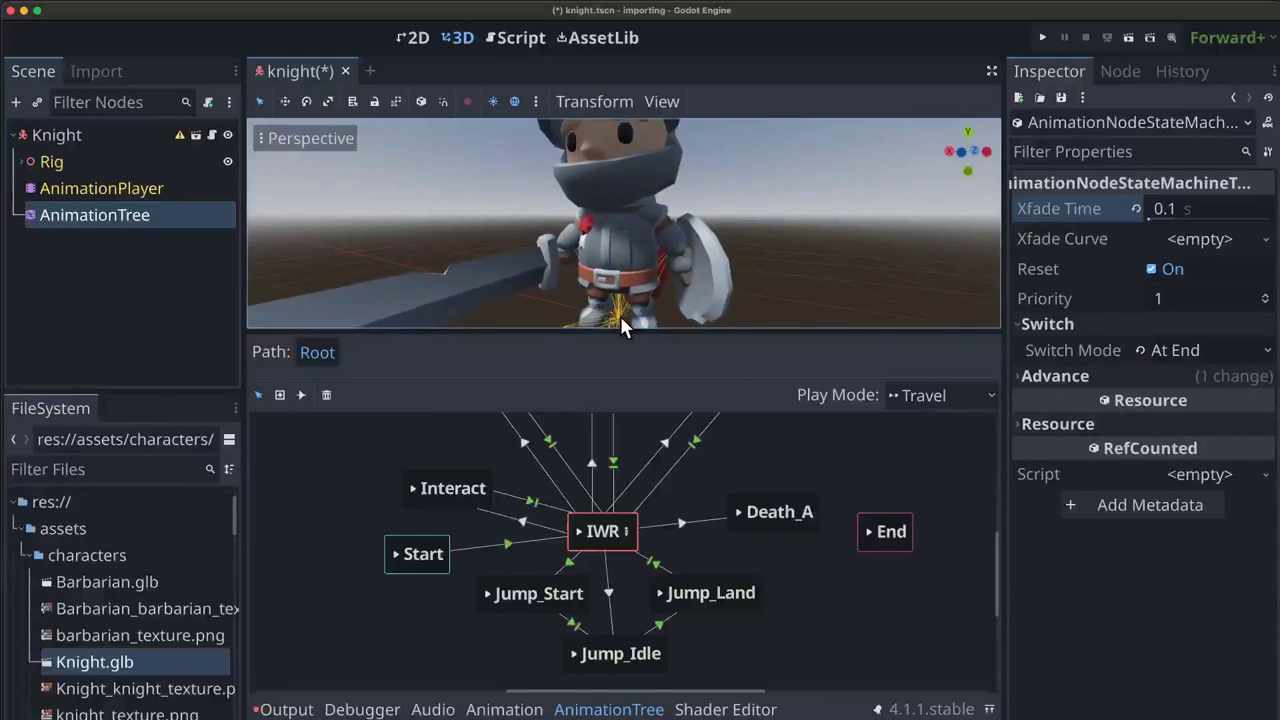
click(661, 594)
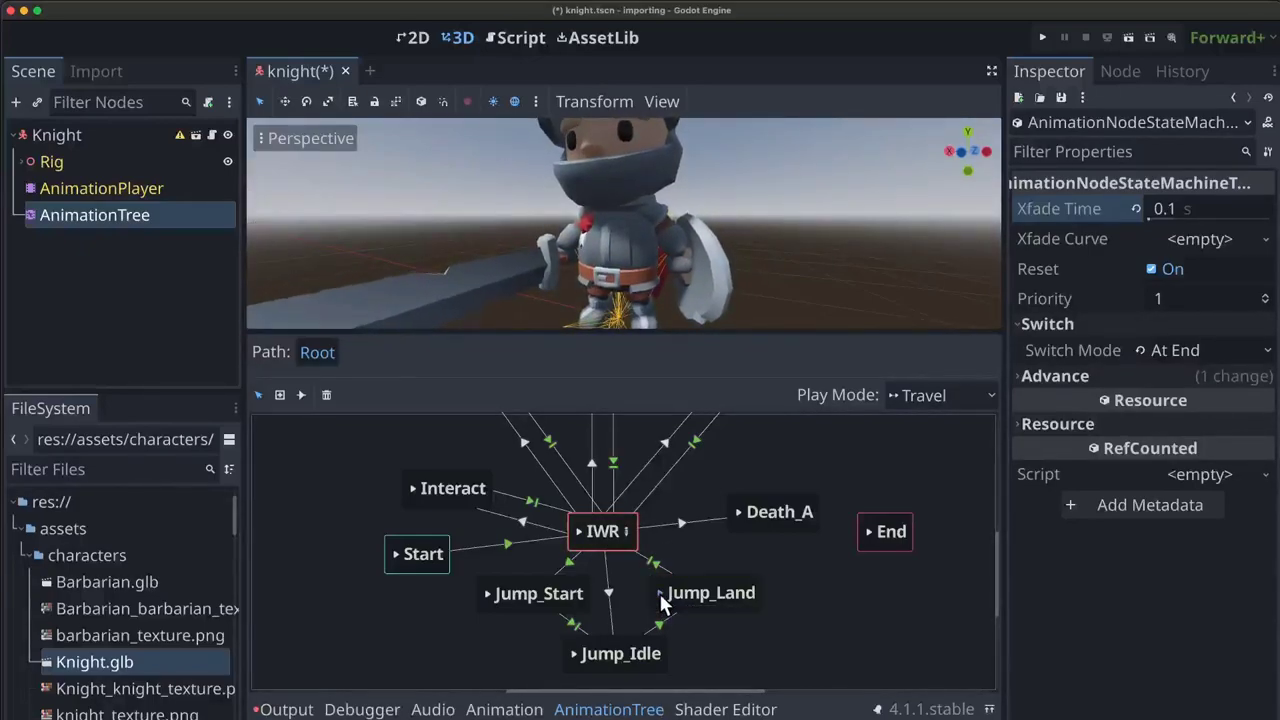
click(661, 597)
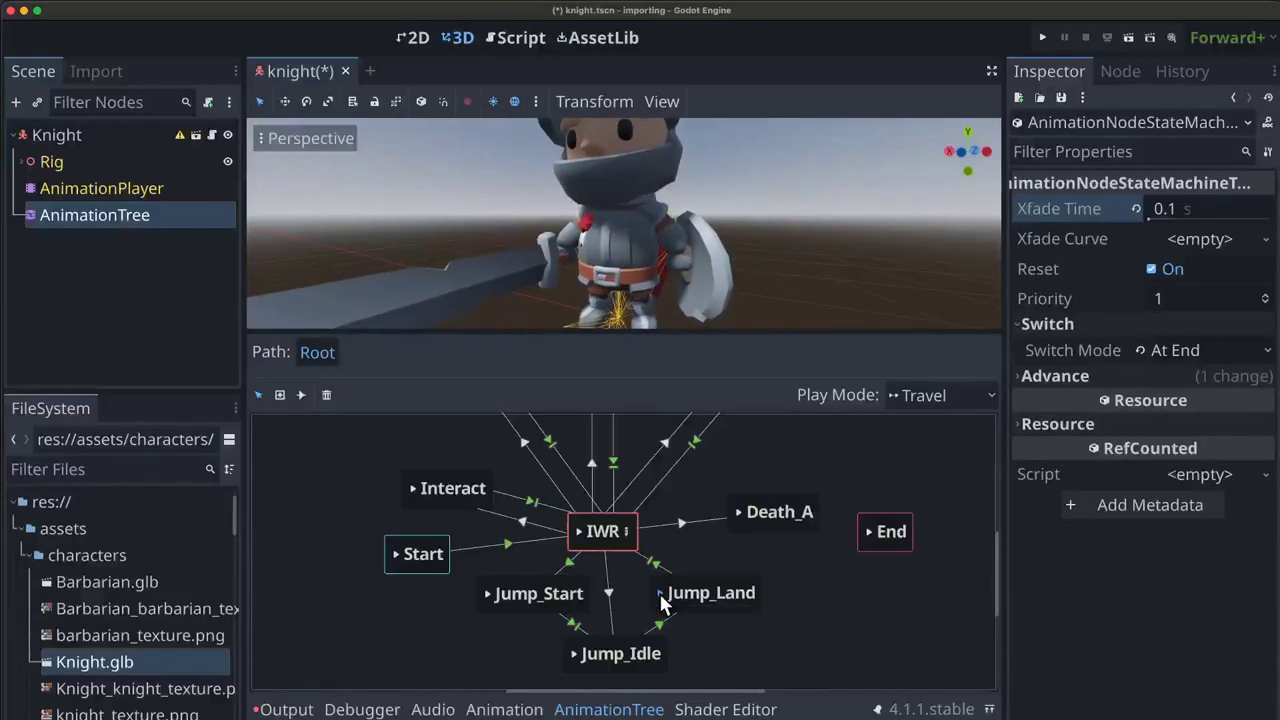
scroll(700, 485, up, 5)
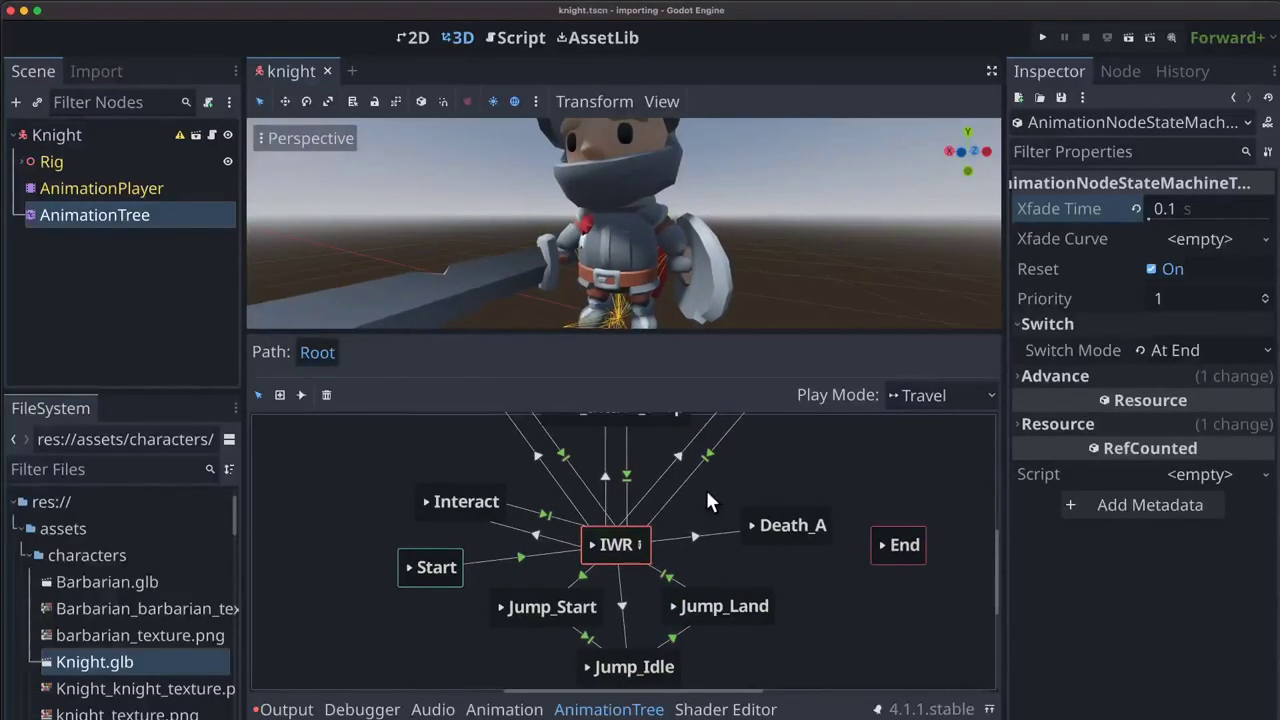
scroll(737, 543, down, 5)
scroll(727, 488, up, 3)
scroll(730, 496, down, 2)
scroll(730, 490, up, 3)
scroll(713, 520, down, 3)
scroll(727, 474, down, 1)
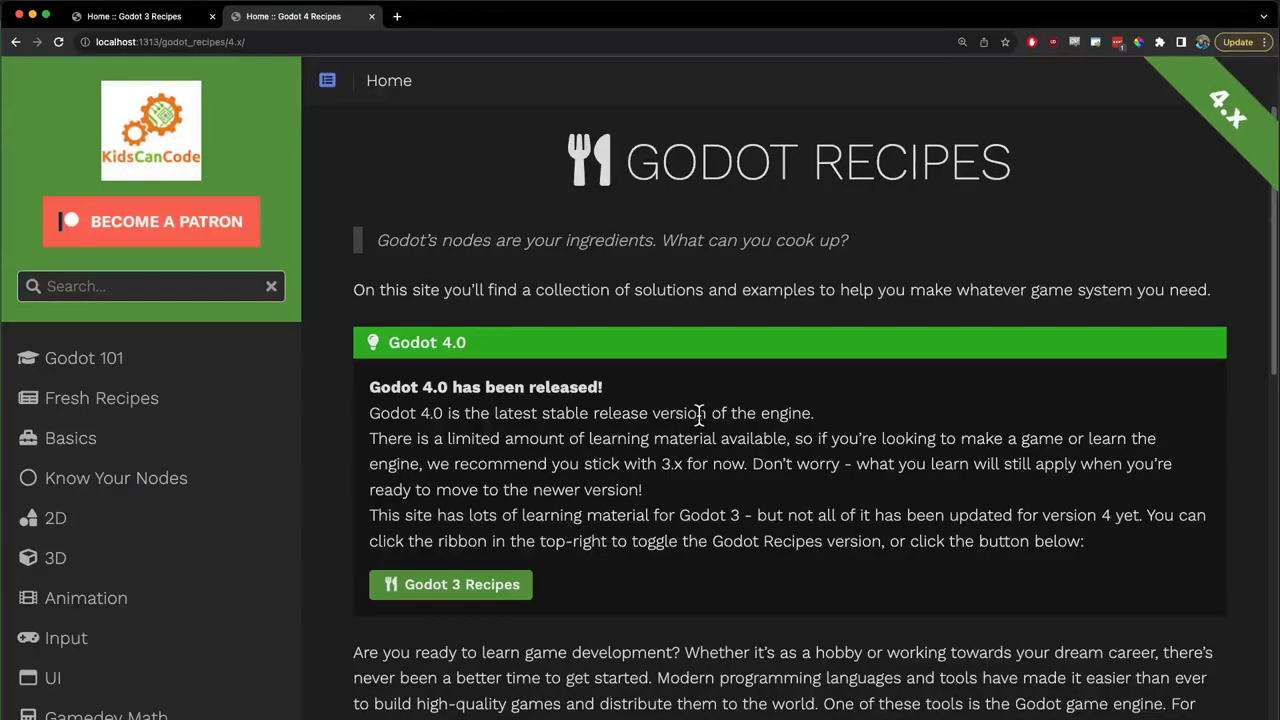
Step: Go through 2D and 8-Directional Movement/Animation to Moving Platforms, and scroll down to its demo
scroll(699, 414, down, 6)
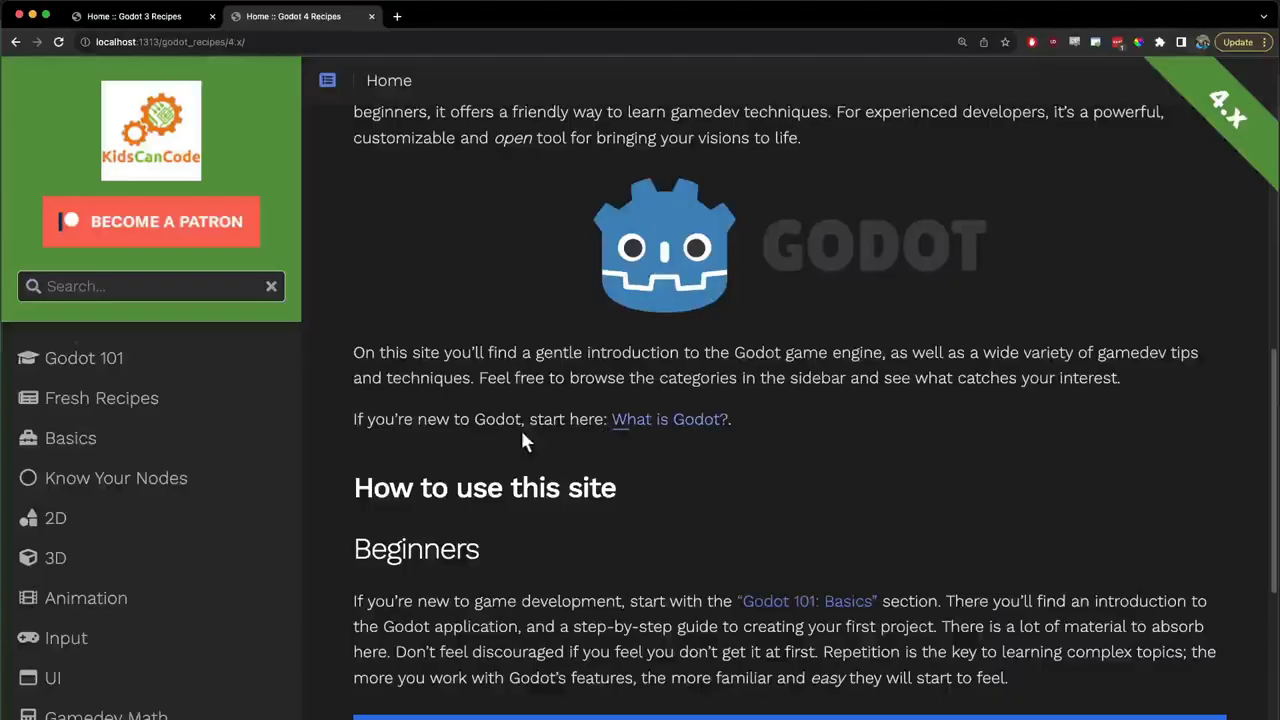
click(57, 520)
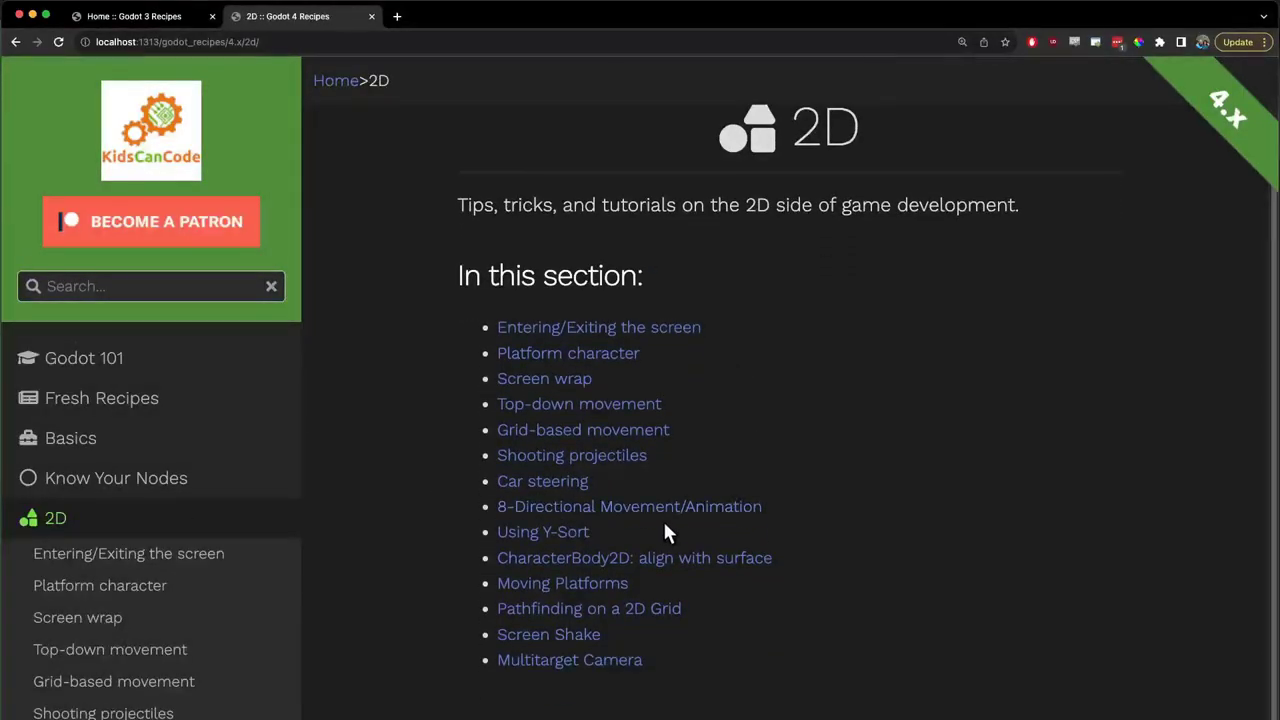
click(619, 512)
scroll(922, 428, down, 20)
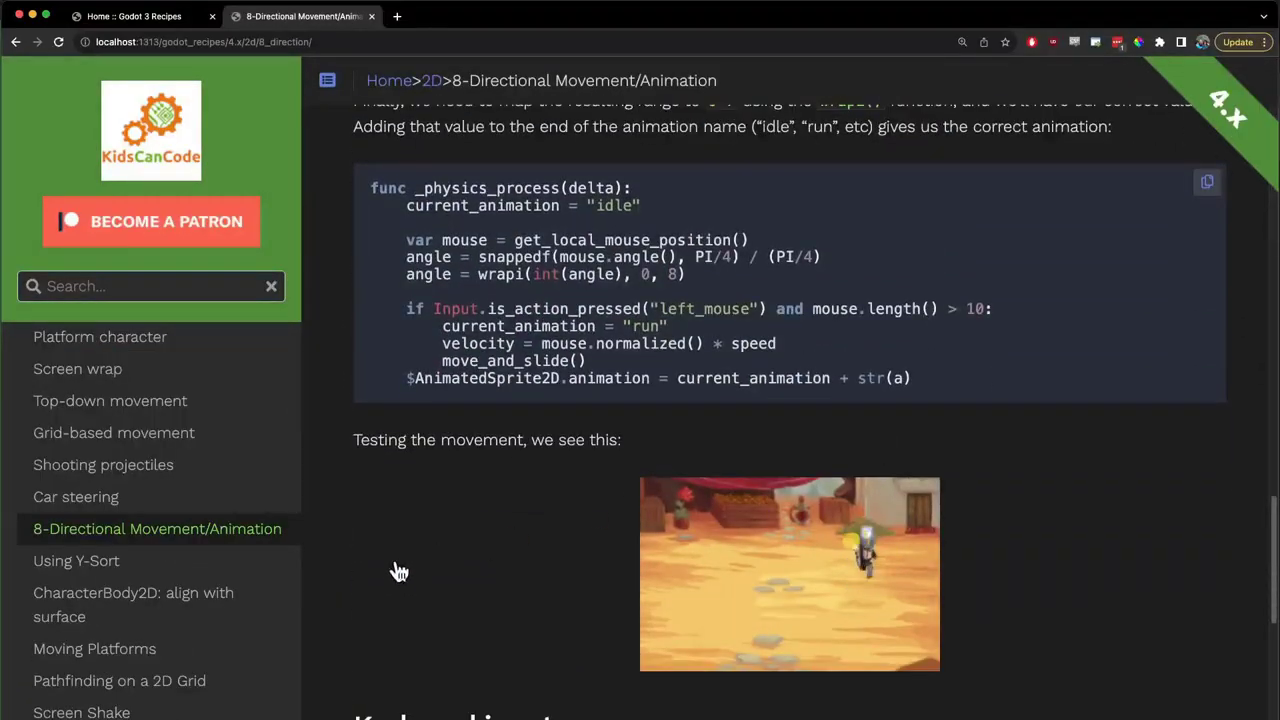
click(94, 649)
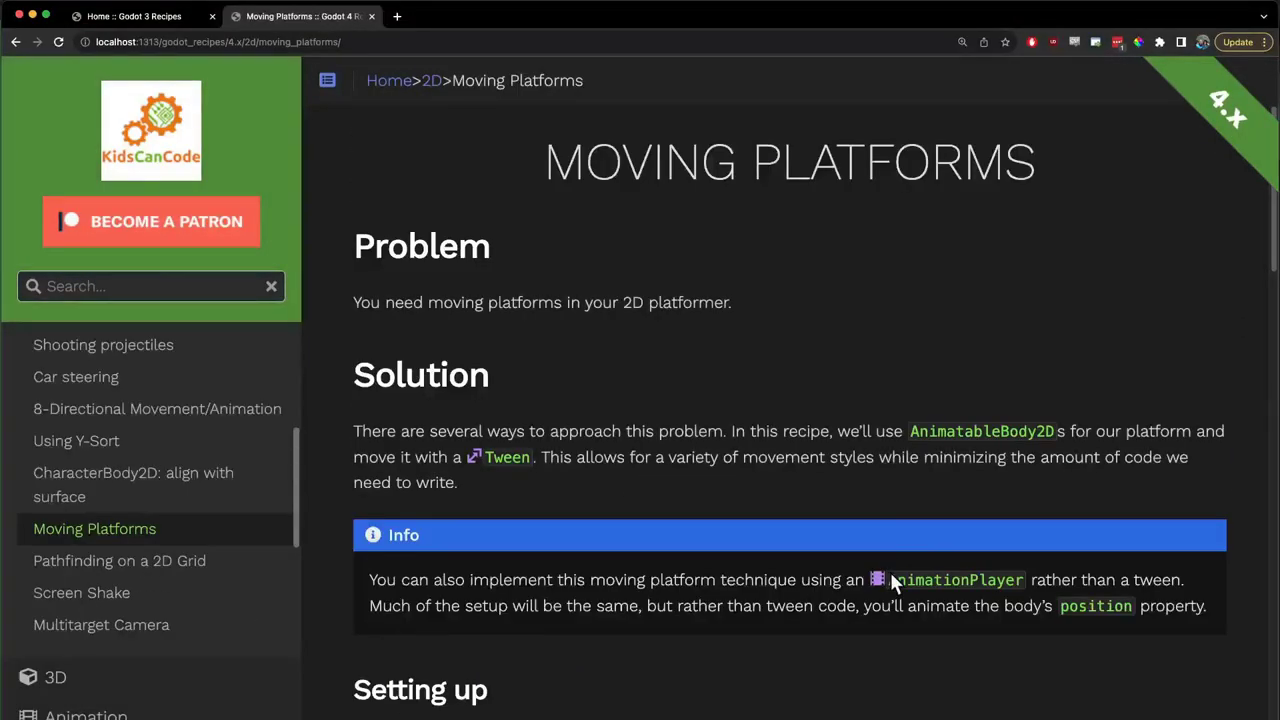
scroll(891, 571, down, 4)
scroll(893, 580, down, 8)
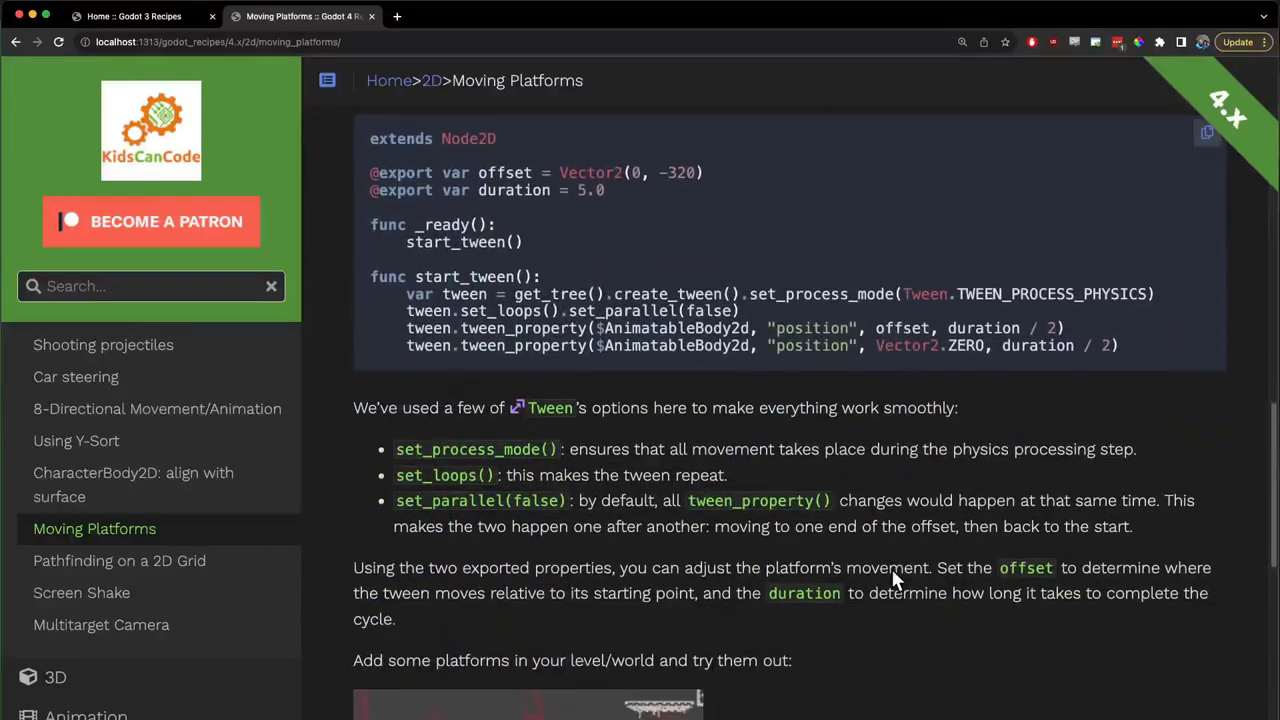
scroll(893, 580, down, 2)
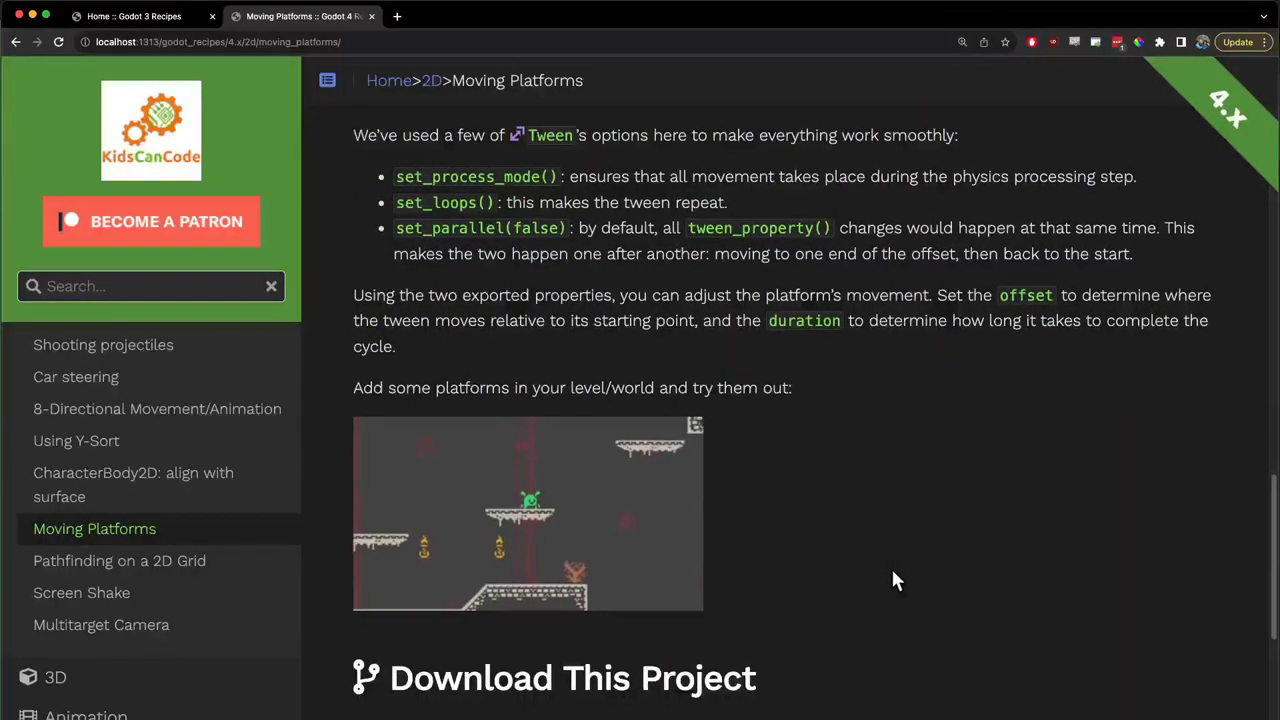